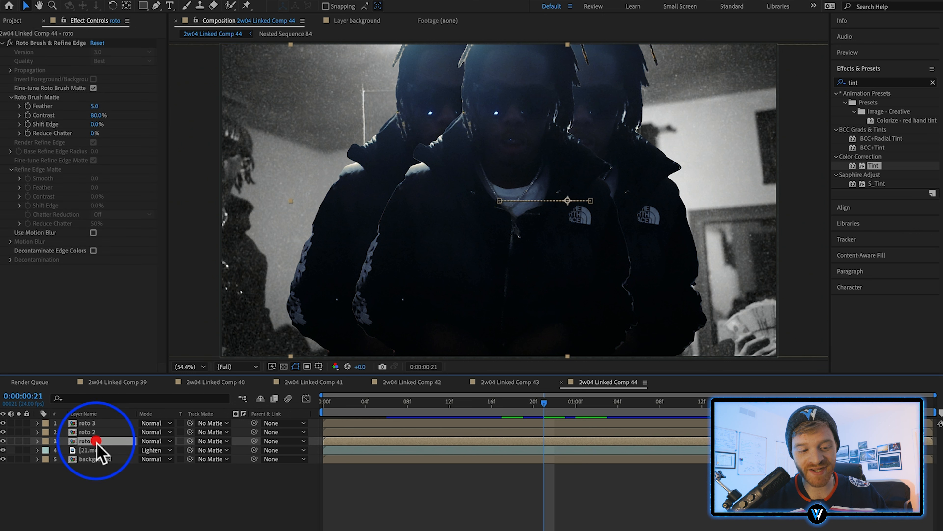
# - Pre-compose the roto, roto 2 and roto 3 layers together into one new composition
pyautogui.keyDown('shift'); pyautogui.click(97, 424); pyautogui.keyUp('shift')
pyautogui.rightClick(97, 423)
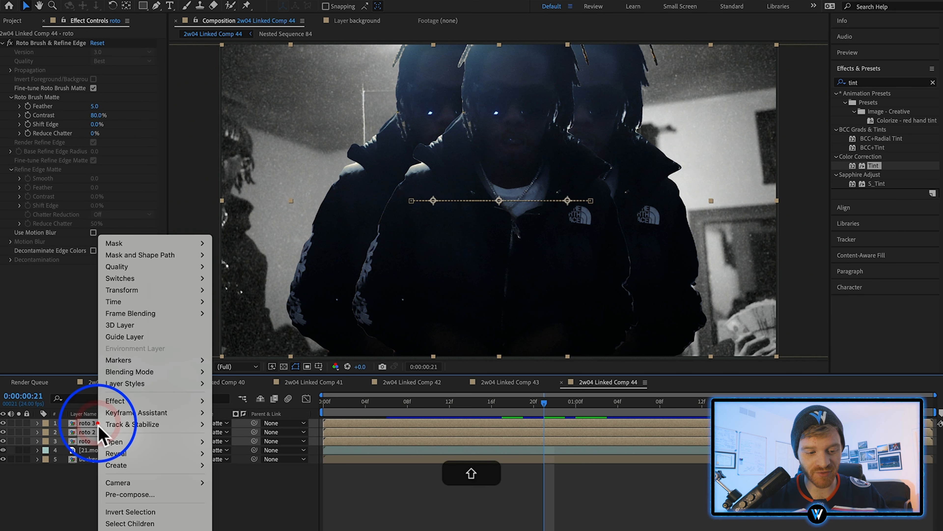
pyautogui.click(136, 497)
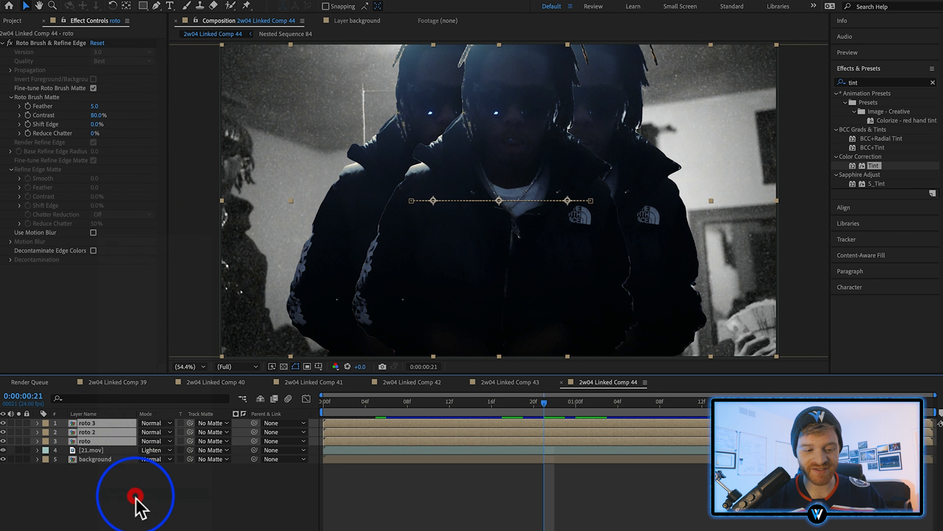
pyautogui.click(703, 360)
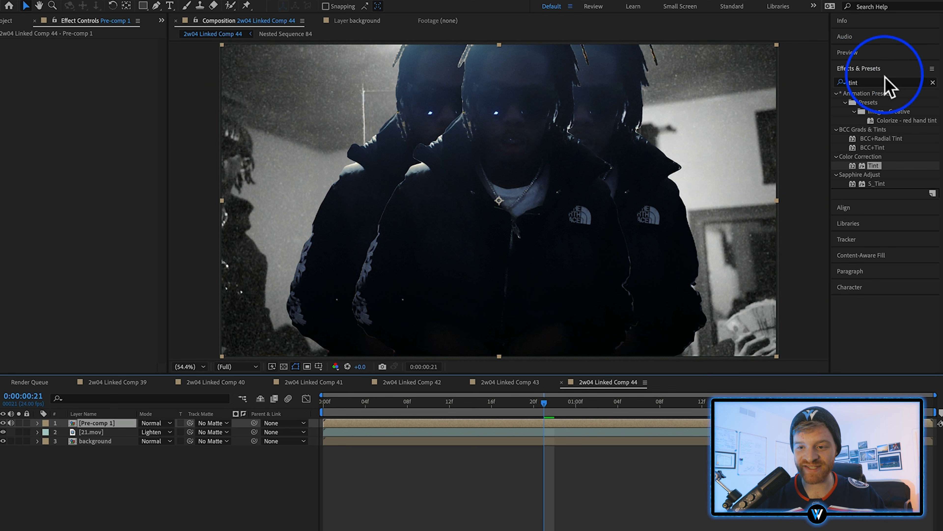
# - Find the Lumetri Color effect and apply it to the pre-composed roto layer
pyautogui.click(932, 82)
pyautogui.click(917, 83)
pyautogui.write('lumetr')
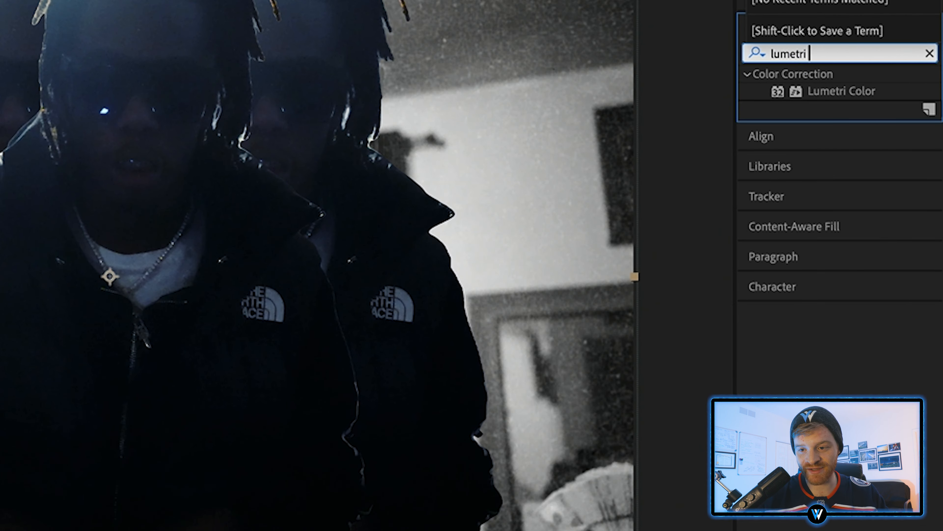
pyautogui.moveTo(866, 89); pyautogui.dragTo(76, 301)
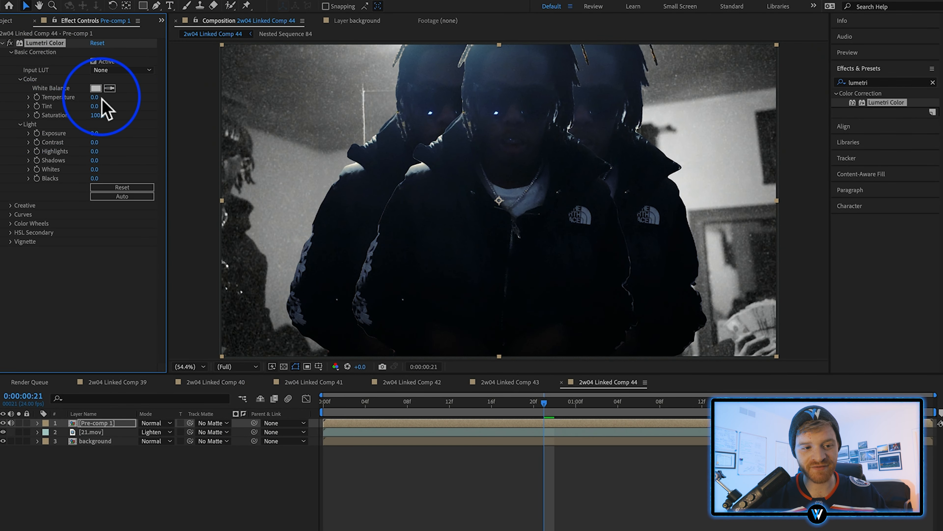
# - Turn the roto subjects red with Lumetri temperature 300, saturation 299 and tint 286, and adjust the exposure
pyautogui.moveTo(247, 103); pyautogui.dragTo(532, 119)
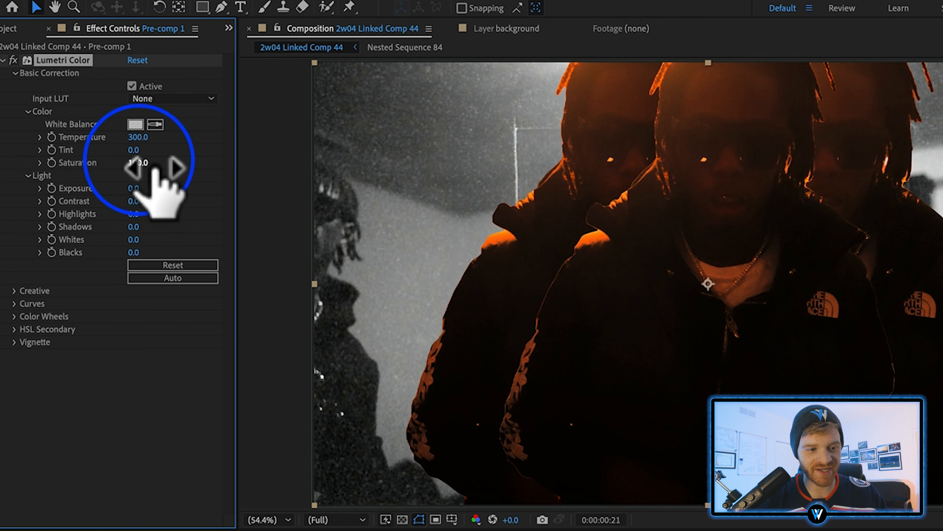
pyautogui.moveTo(154, 171); pyautogui.dragTo(336, 169)
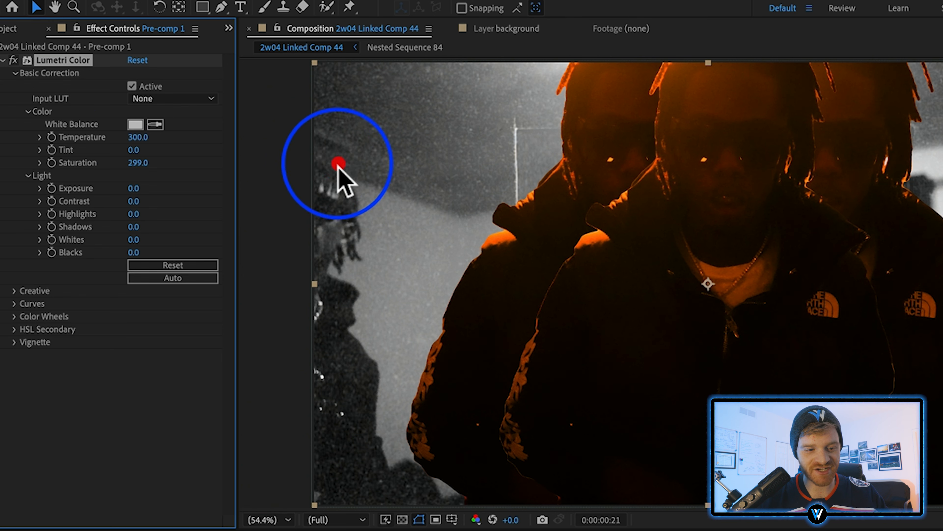
pyautogui.moveTo(139, 155); pyautogui.dragTo(362, 152)
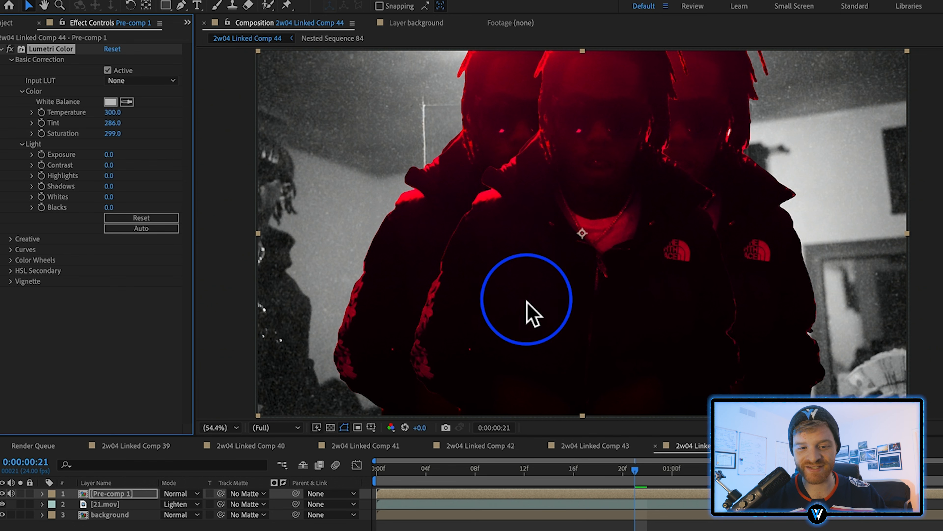
pyautogui.moveTo(133, 191); pyautogui.dragTo(154, 191)
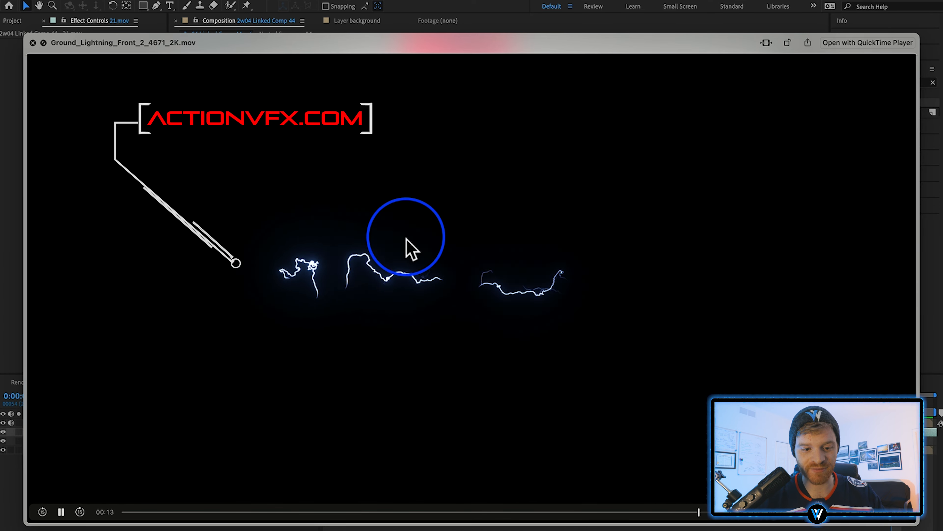
# - Preview Ground_Lightning_Front_2_4671_2K.mov and add it to the composition as the uppermost layer
pyautogui.press('space')
pyautogui.moveTo(341, 204); pyautogui.dragTo(201, 511)
pyautogui.moveTo(660, 197); pyautogui.dragTo(809, 212)
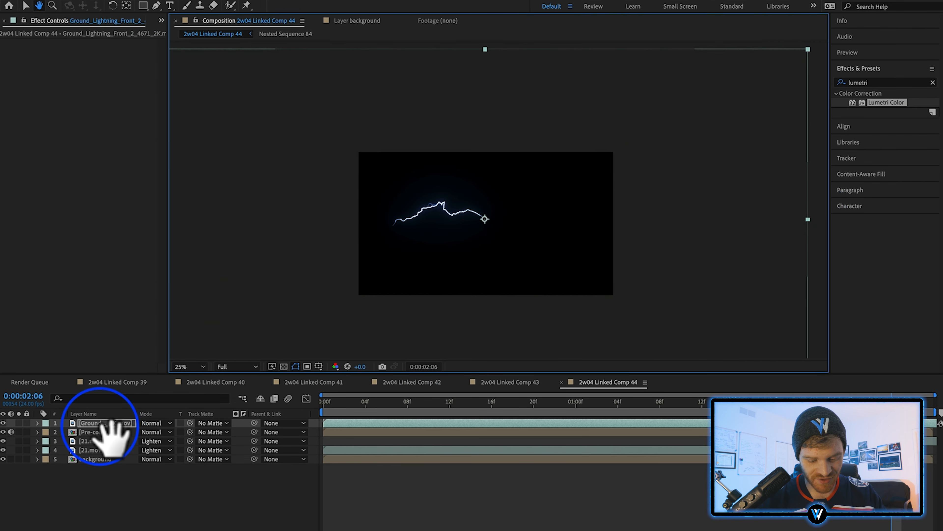
# - Move the lightning layer directly beneath Pre-comp 1 and set its blending mode to Lighten
pyautogui.press('v')
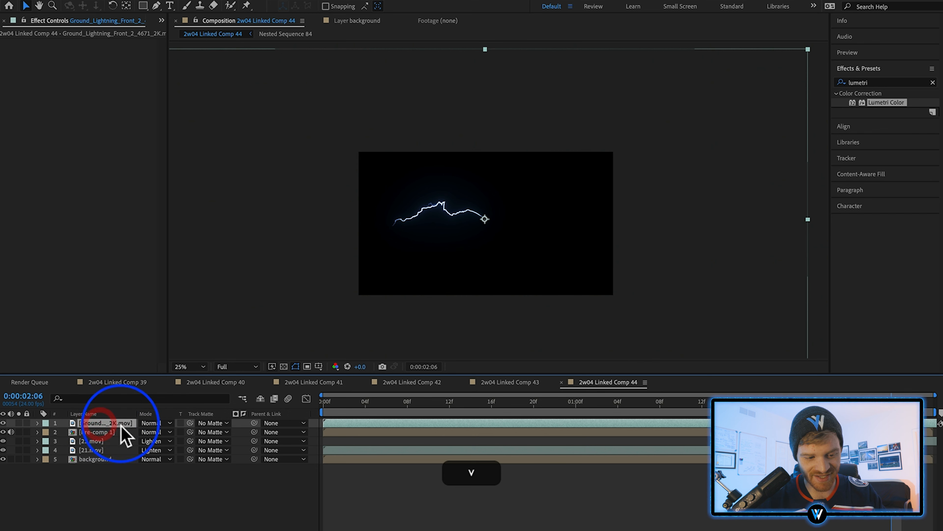
pyautogui.moveTo(121, 426); pyautogui.dragTo(121, 436)
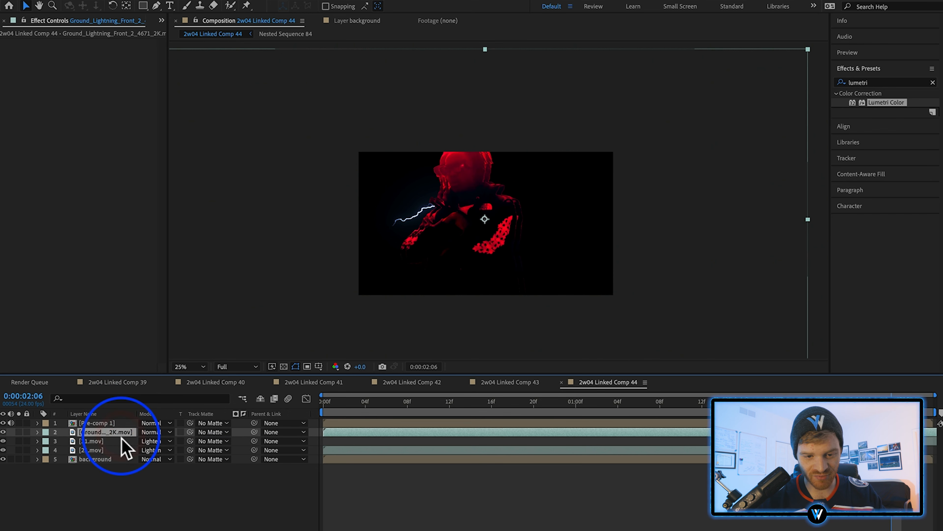
pyautogui.click(163, 432)
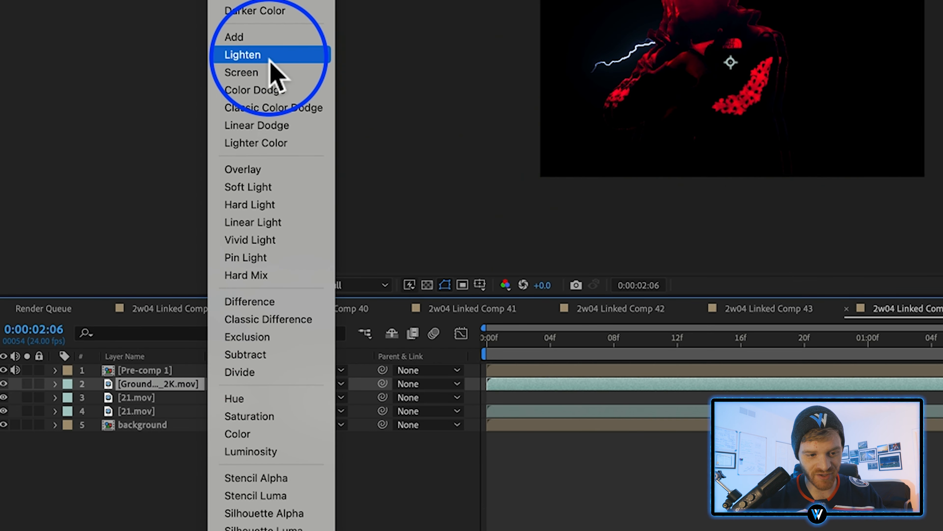
pyautogui.click(269, 73)
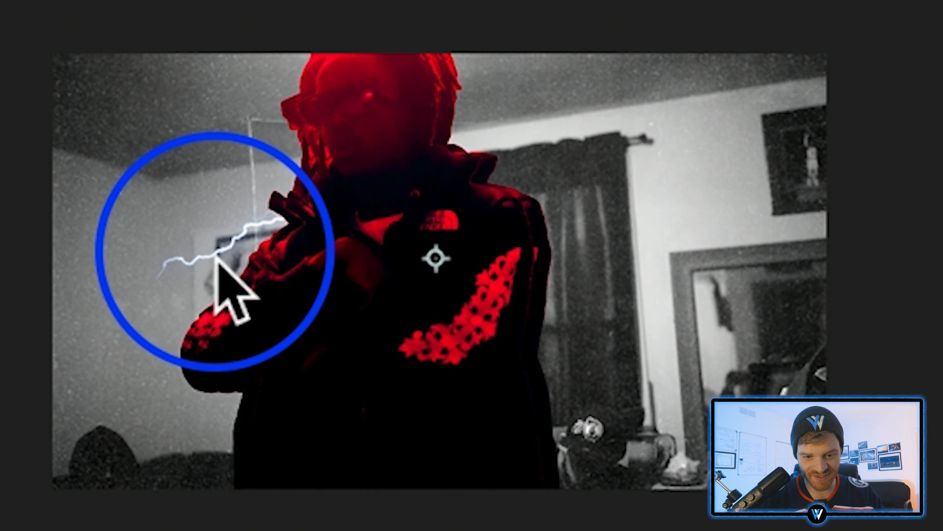
# - Pre-compose all five layers, moving all attributes into the new composition
pyautogui.moveTo(211, 530); pyautogui.dragTo(253, 530)
pyautogui.rightClick(109, 446)
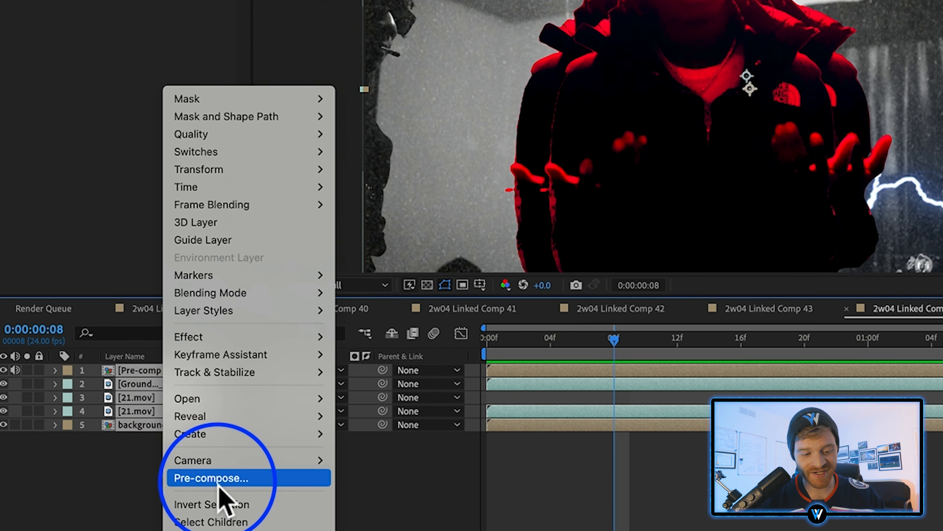
pyautogui.click(140, 494)
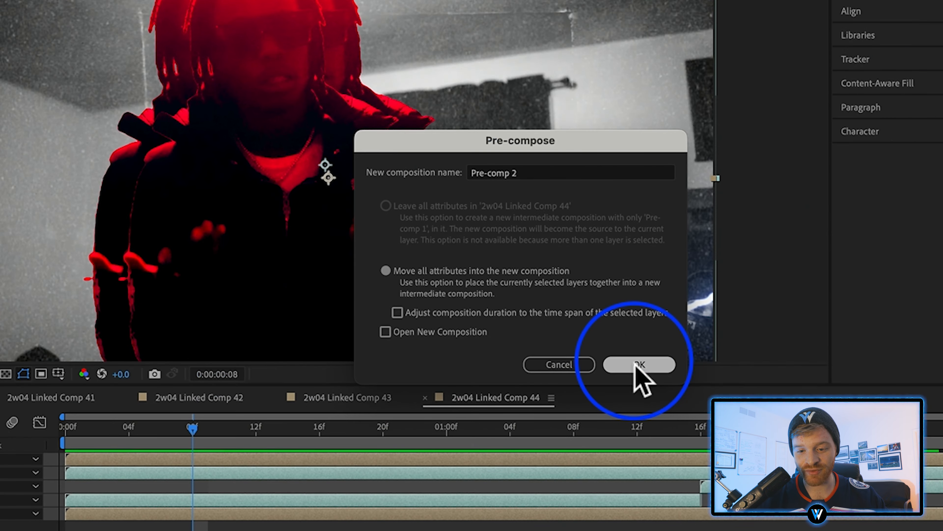
pyautogui.click(635, 364)
# - Apply Posterize Time with a frame rate of 12 and the S_Flicker effect to the combined pre-comp layer
pyautogui.click(839, 62)
pyautogui.click(904, 86)
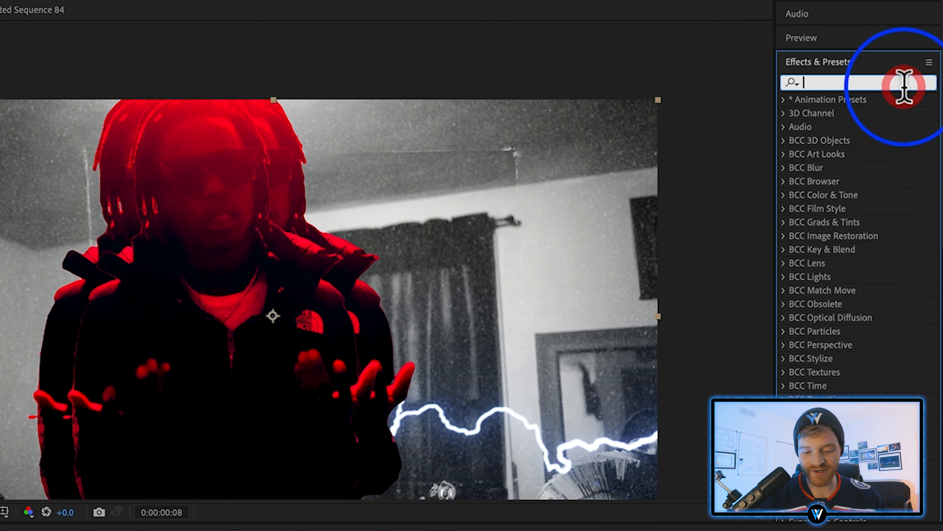
pyautogui.write('poster')
pyautogui.moveTo(855, 236); pyautogui.dragTo(94, 276)
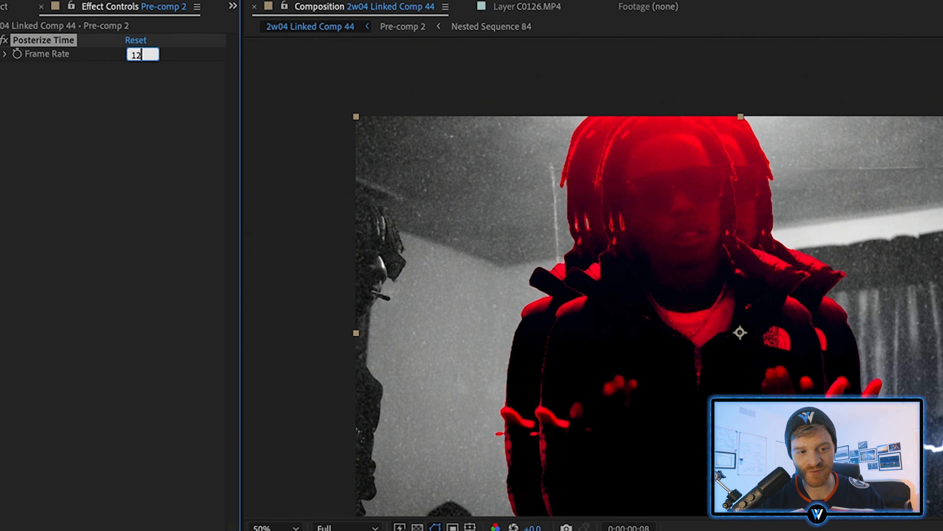
pyautogui.press('F2')
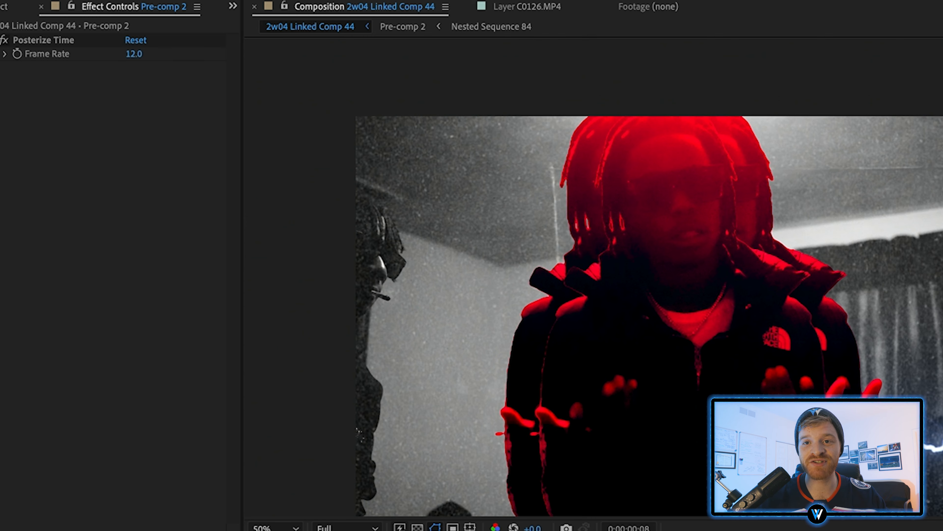
pyautogui.click(888, 105)
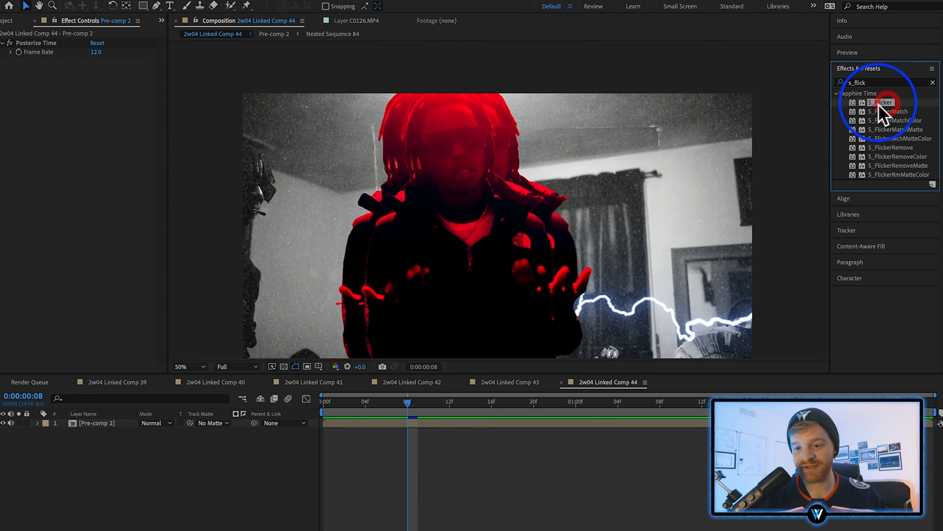
pyautogui.moveTo(879, 106); pyautogui.dragTo(541, 153)
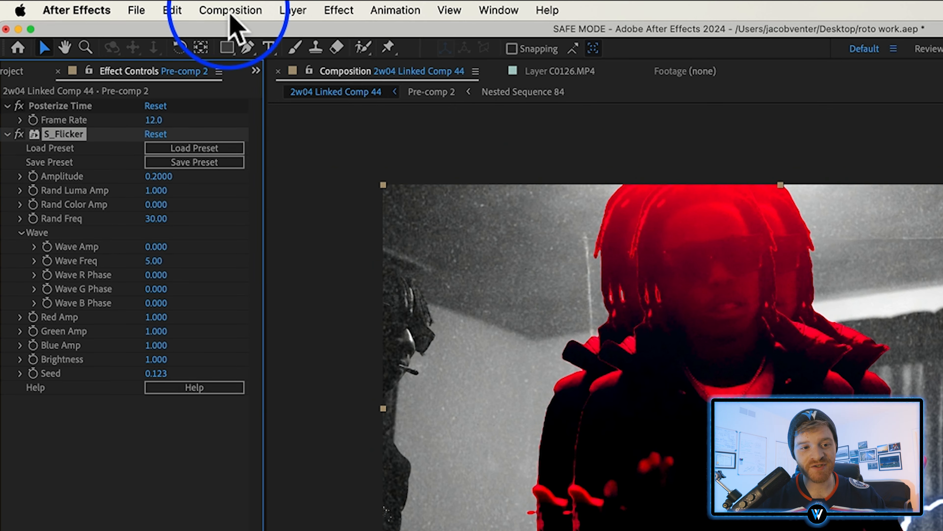
# - Add the finished composition to the render queue, choose an output module template and render it
pyautogui.click(231, 10)
pyautogui.click(257, 164)
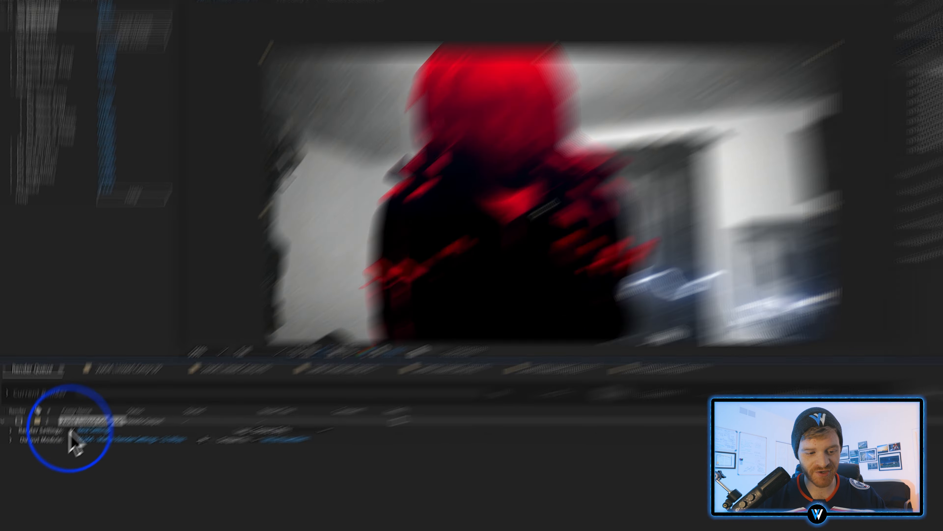
pyautogui.click(69, 465)
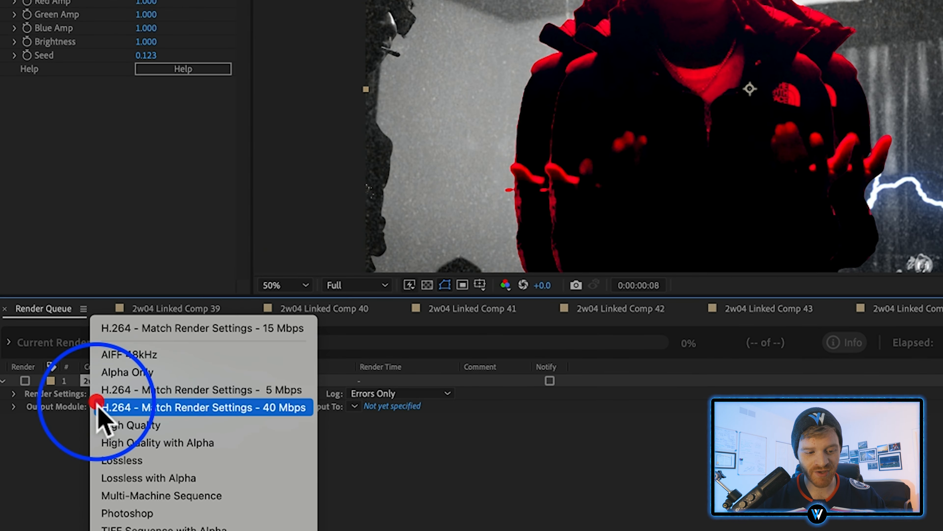
pyautogui.click(130, 460)
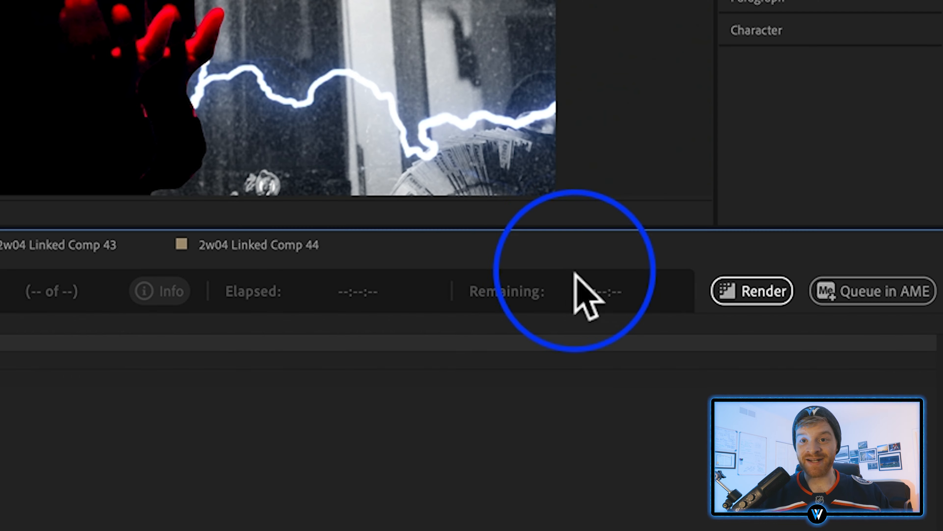
pyautogui.click(731, 292)
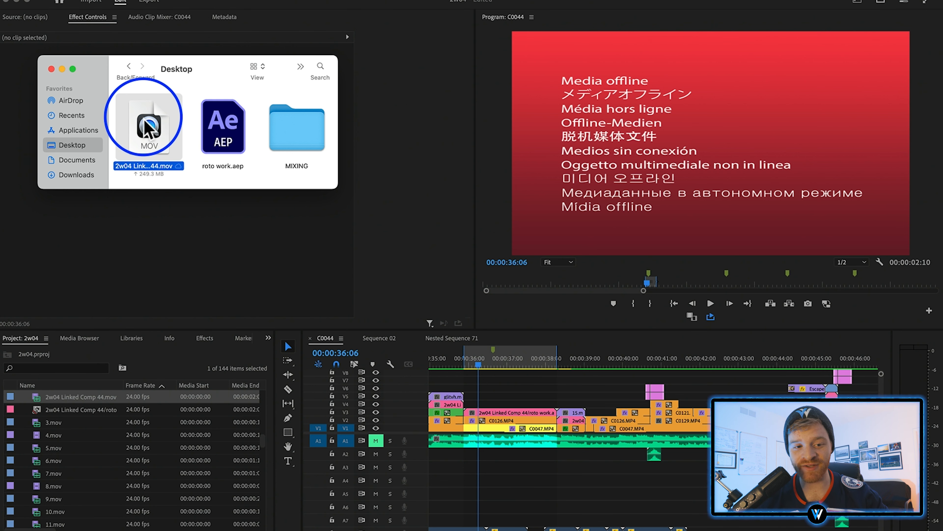
# - In Premiere Pro, place the rendered 2w04 Linked Comp 44.mov above the linked composition clip and review it from its start
pyautogui.moveTo(147, 130); pyautogui.dragTo(464, 417)
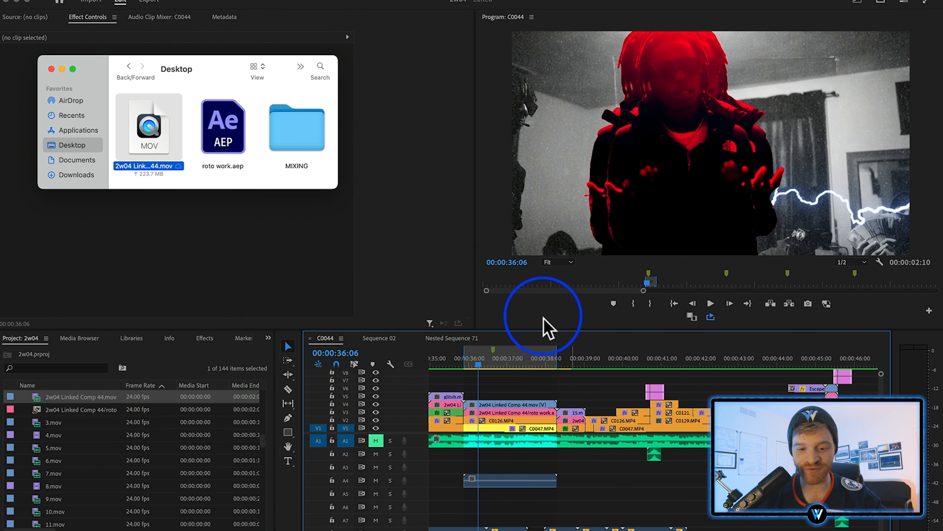
pyautogui.moveTo(483, 376); pyautogui.dragTo(465, 375)
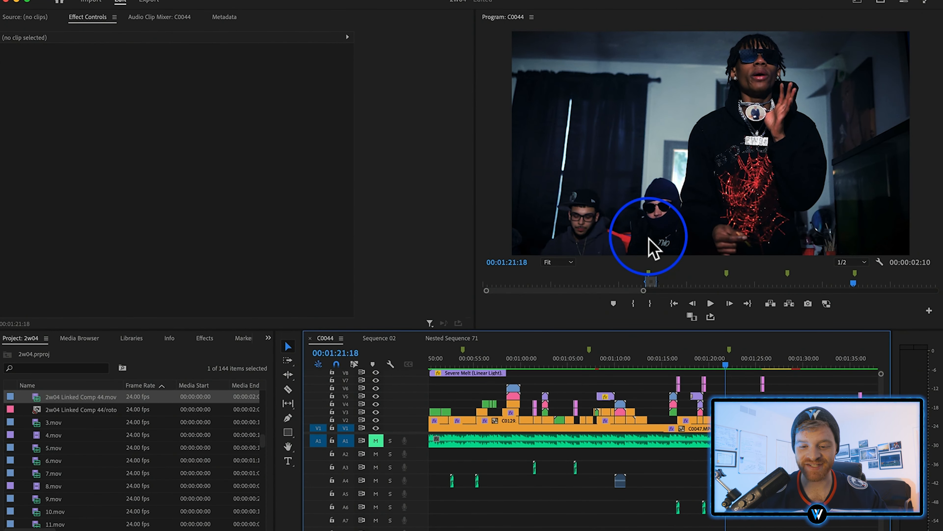
# - Duplicate the C0123.MP4 clip near 00:01:21:18 onto the video track directly above it
pyautogui.scroll(5, 740, 426)
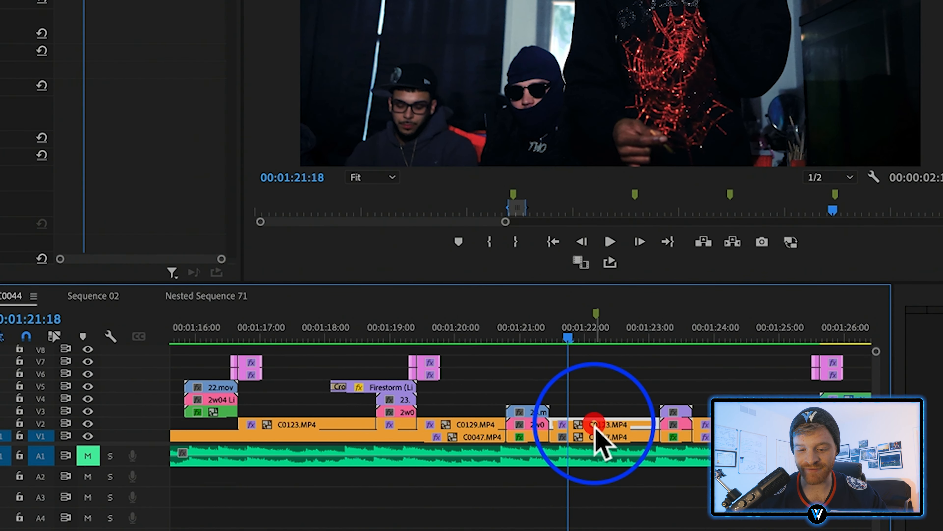
pyautogui.scroll(-3, 598, 442)
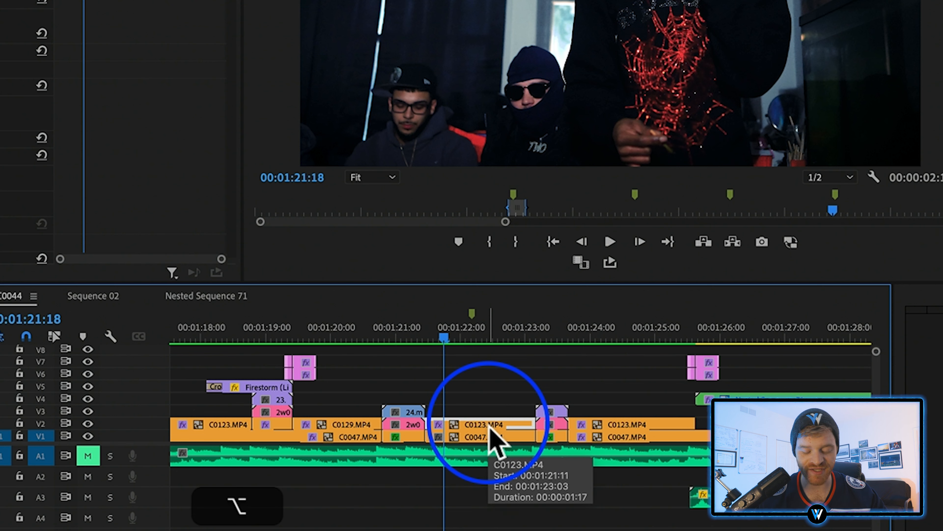
pyautogui.moveTo(490, 426); pyautogui.dragTo(498, 416)
# - Nest the duplicated C0123.MP4 clip, keeping the suggested sequence name
pyautogui.rightClick(500, 428)
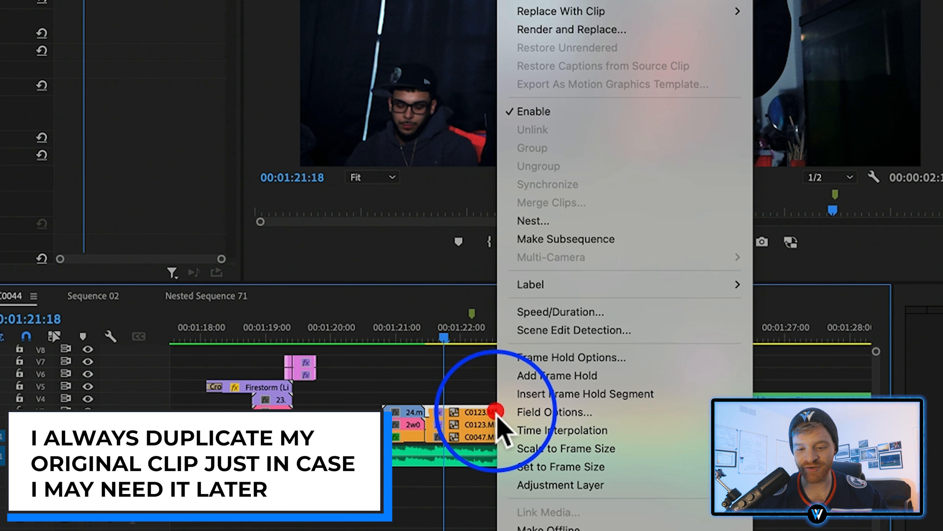
pyautogui.click(551, 217)
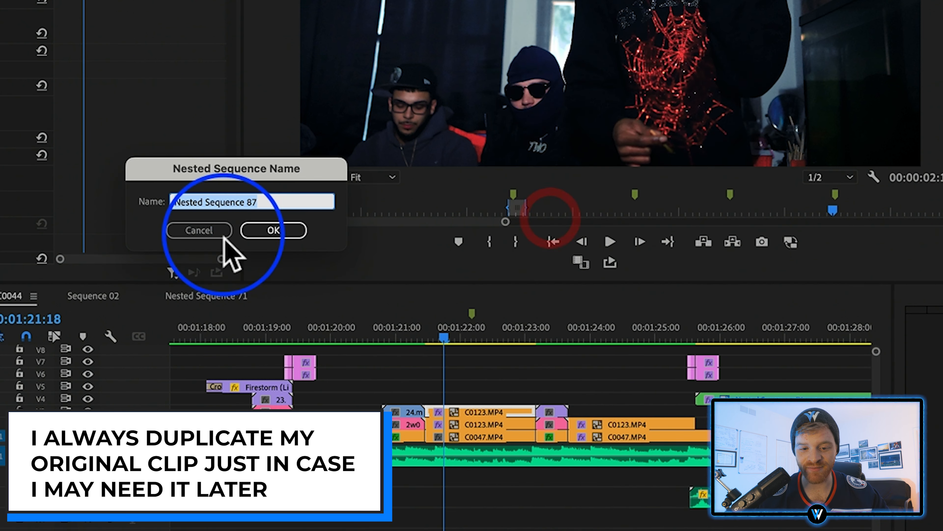
pyautogui.click(275, 231)
# - Replace the new nested sequence clip with an After Effects composition
pyautogui.click(509, 414)
pyautogui.rightClick(510, 479)
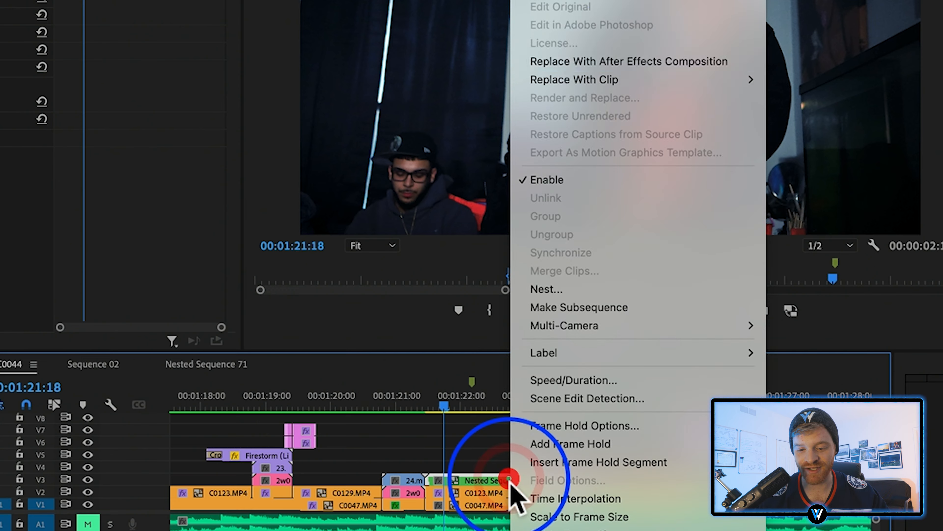
pyautogui.click(623, 74)
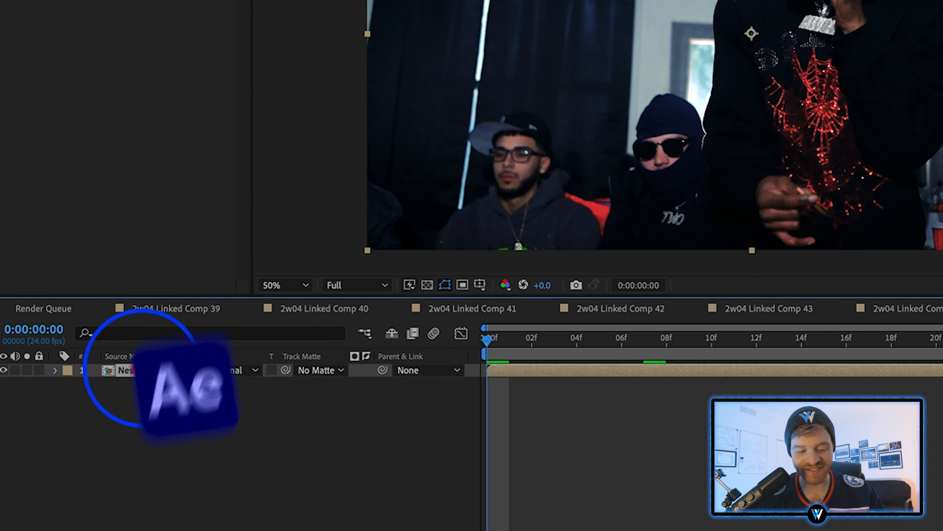
# - In After Effects, duplicate the Nested Sequence 87 layer and select the upper copy
pyautogui.click(143, 371)
pyautogui.press('super+d')
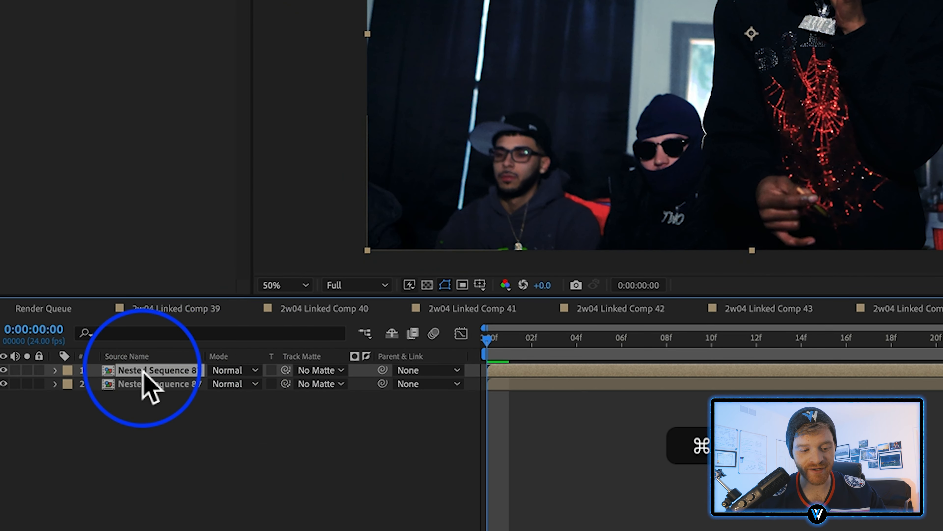
pyautogui.click(151, 369)
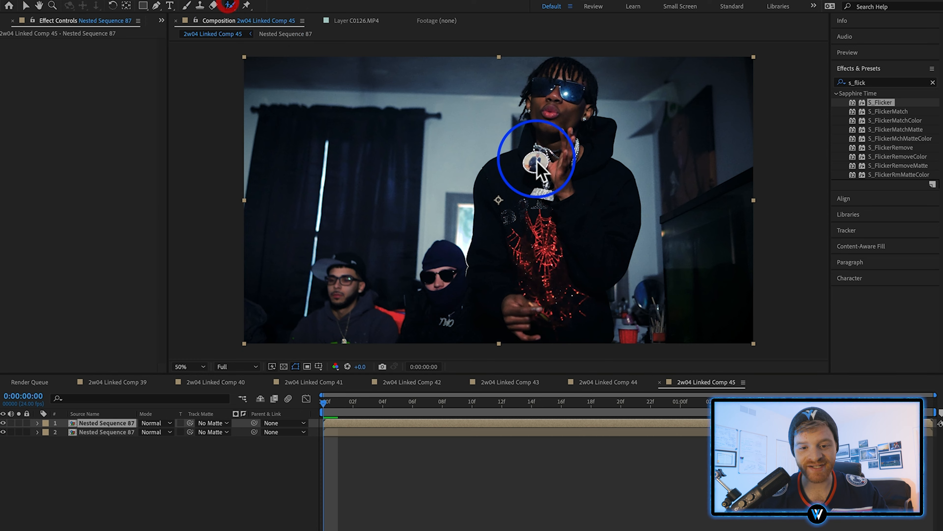
# - Roto-brush the standing performer out of the upper Nested Sequence 87 layer and check the cutout by briefly hiding the lower layer
pyautogui.doubleClick(536, 161)
pyautogui.moveTo(595, 315); pyautogui.dragTo(592, 106)
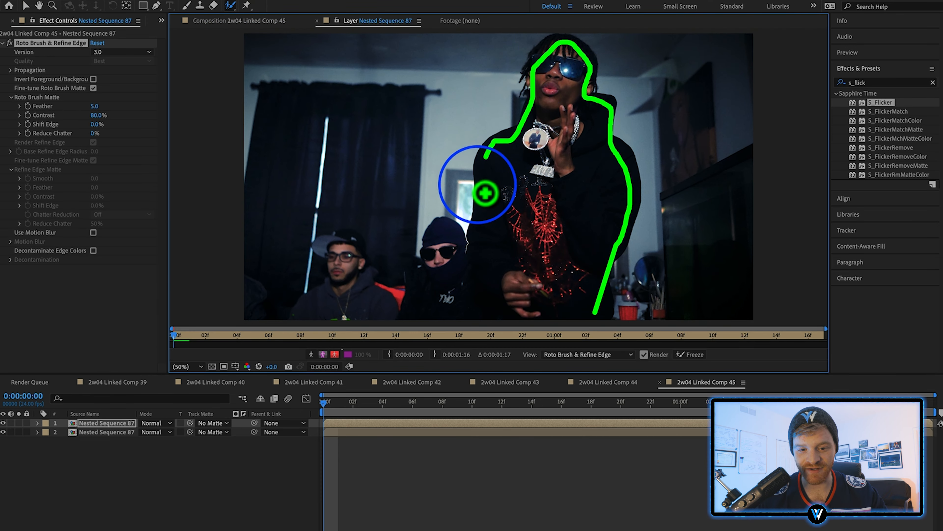
pyautogui.moveTo(474, 262); pyautogui.dragTo(467, 345)
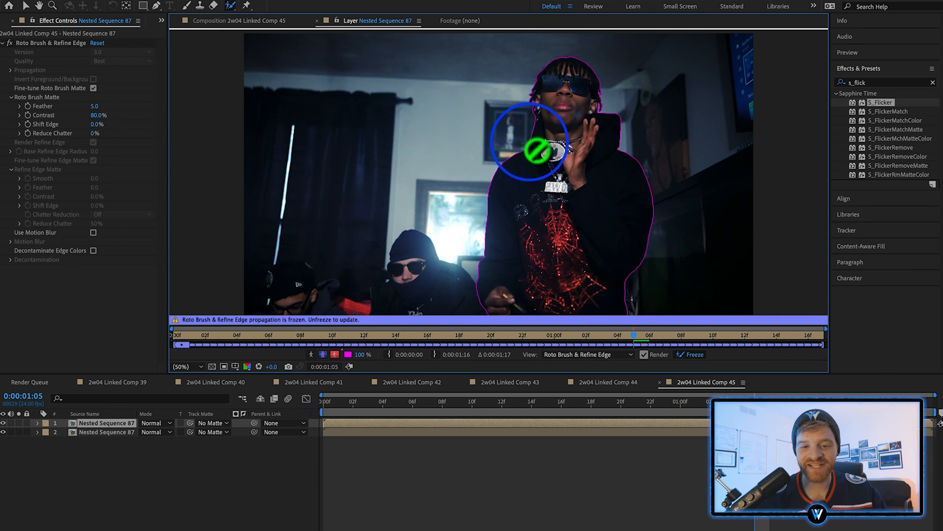
pyautogui.click(228, 20)
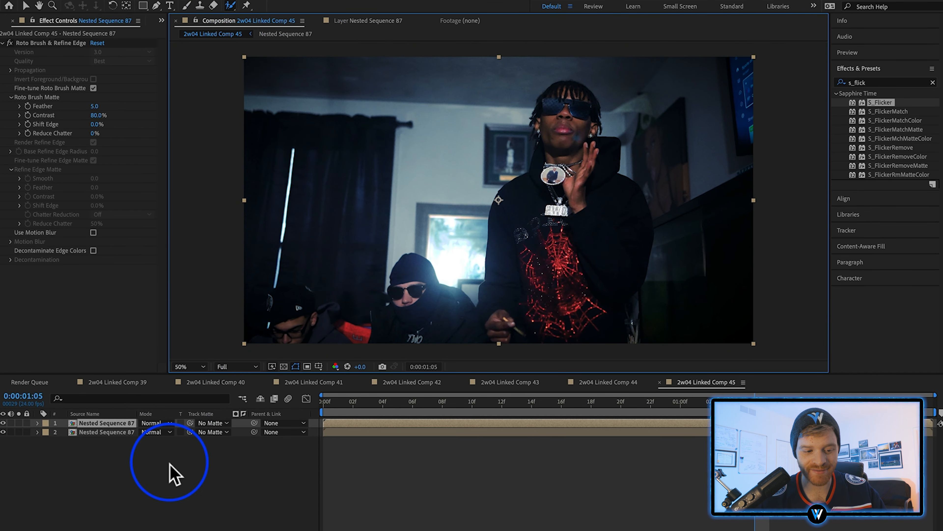
pyautogui.click(3, 432)
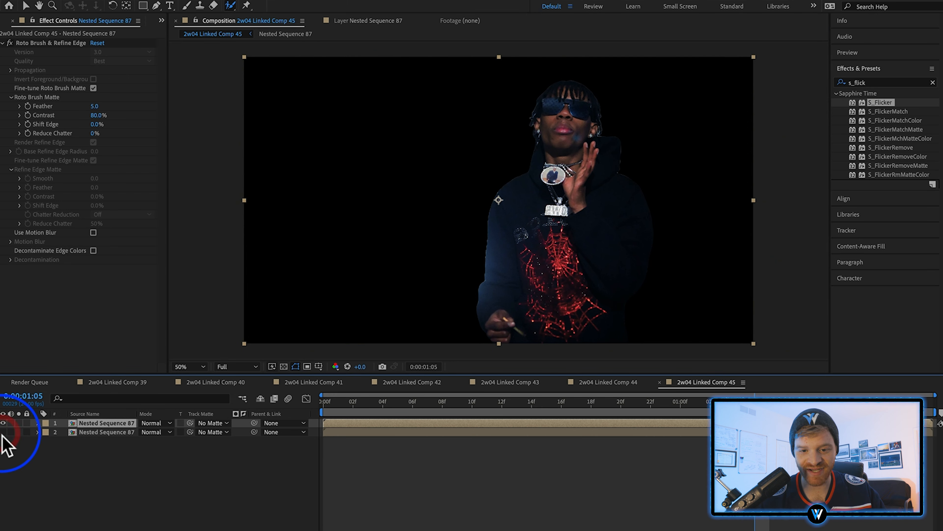
pyautogui.click(3, 432)
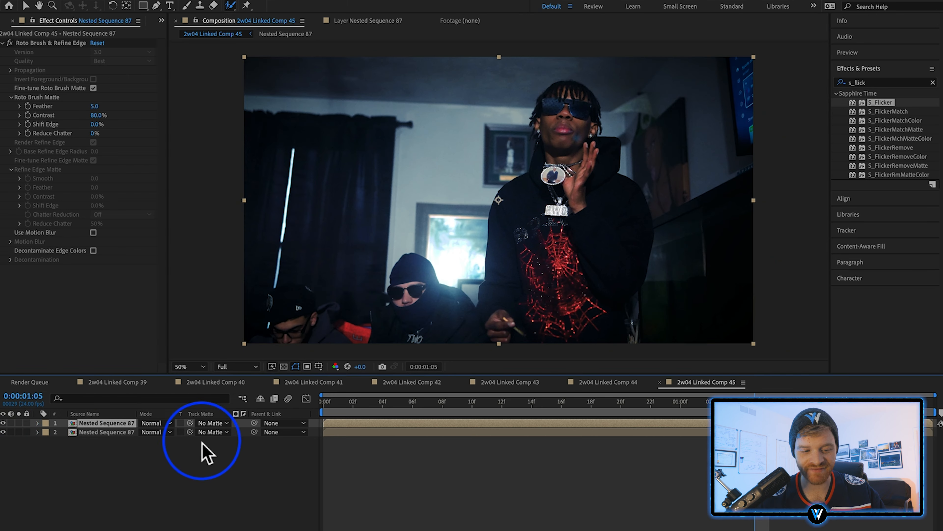
# - Rename the lower layer "background" and the upper layer "roto"
pyautogui.click(114, 431)
pyautogui.write('backg')
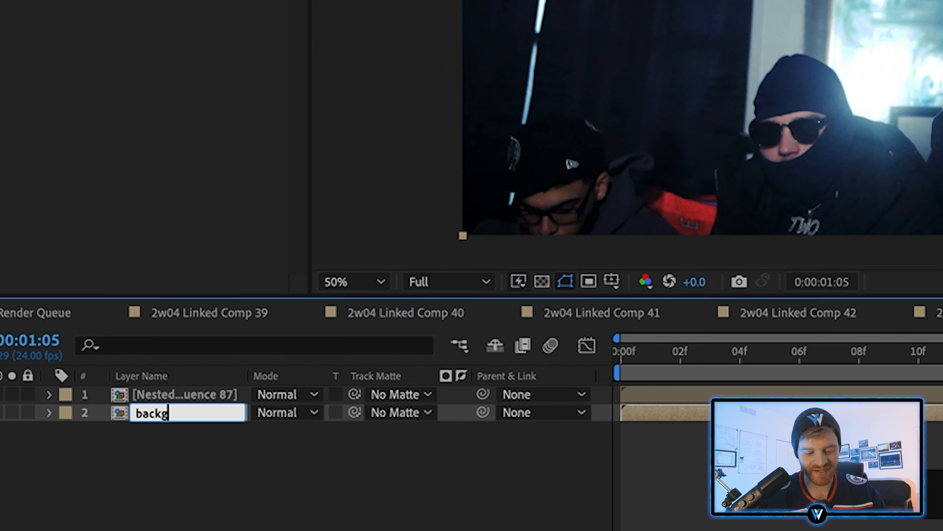
pyautogui.click(196, 394)
pyautogui.press('Return')
pyautogui.write('roto')
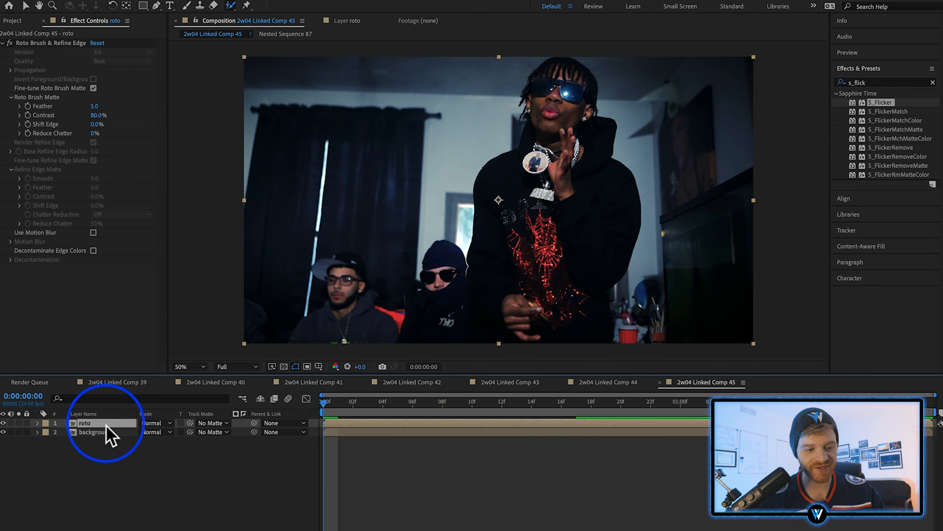
# - Keyframe the roto layer's Position and Scale from 1729,1468 and 136% at the first frame to their original values at the layer's end
pyautogui.click(106, 424)
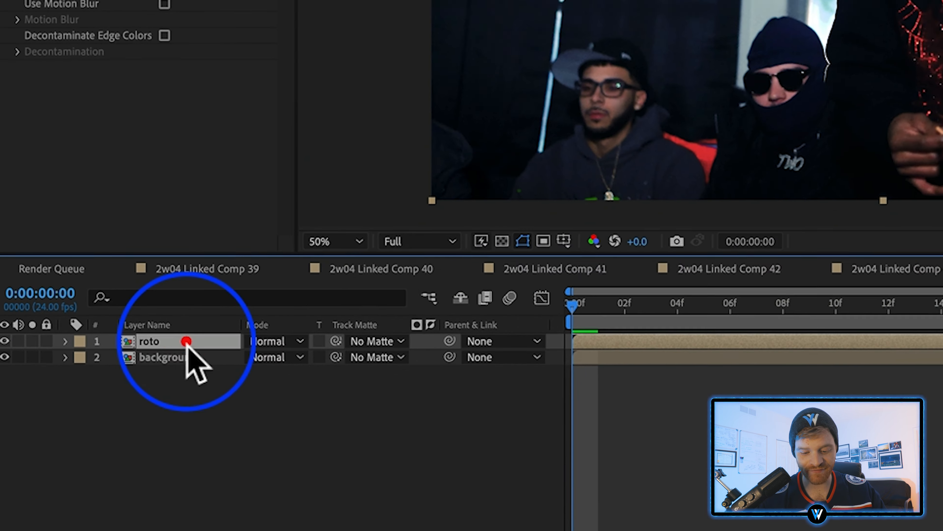
pyautogui.click(37, 422)
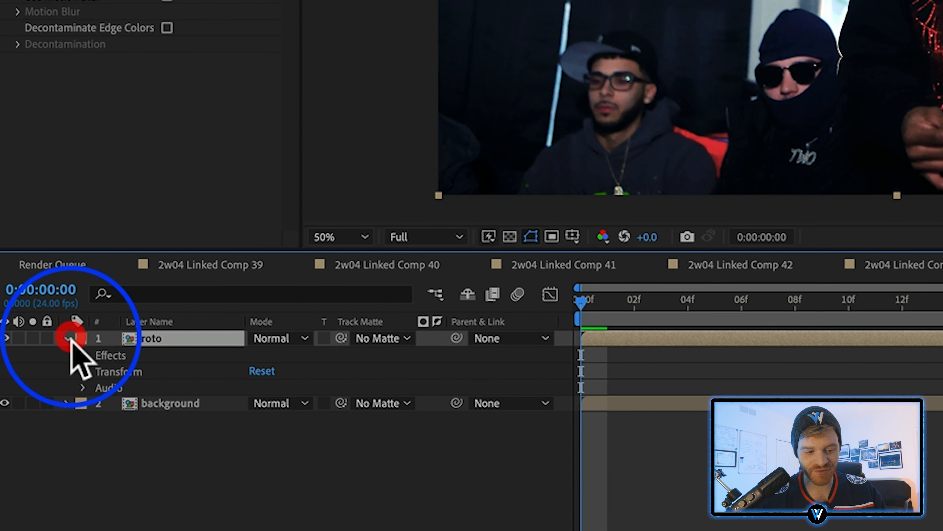
pyautogui.click(84, 371)
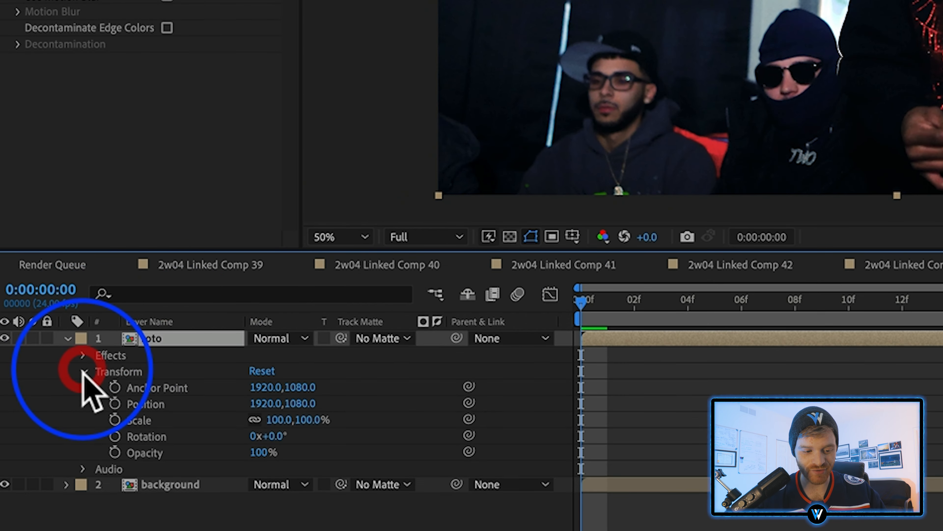
pyautogui.click(115, 404)
pyautogui.click(115, 420)
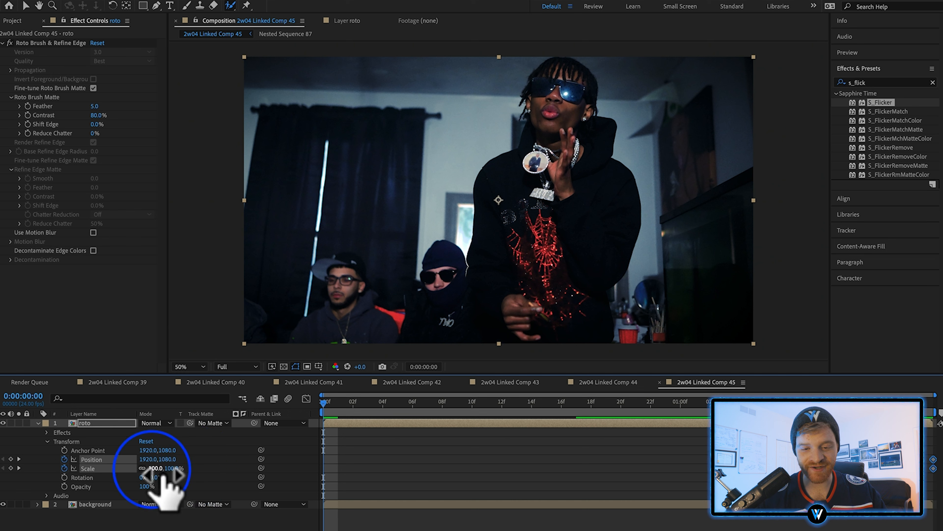
pyautogui.moveTo(160, 474); pyautogui.dragTo(74, 468)
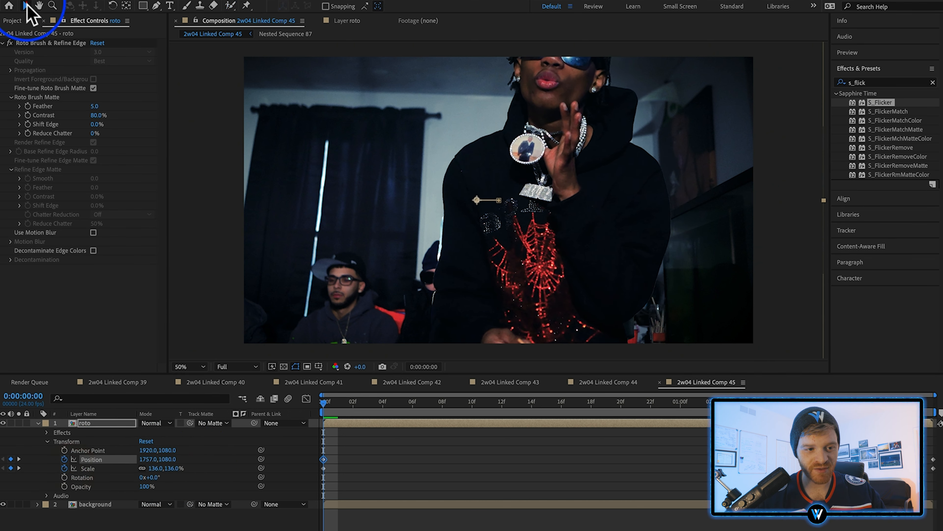
pyautogui.moveTo(579, 93); pyautogui.dragTo(574, 137)
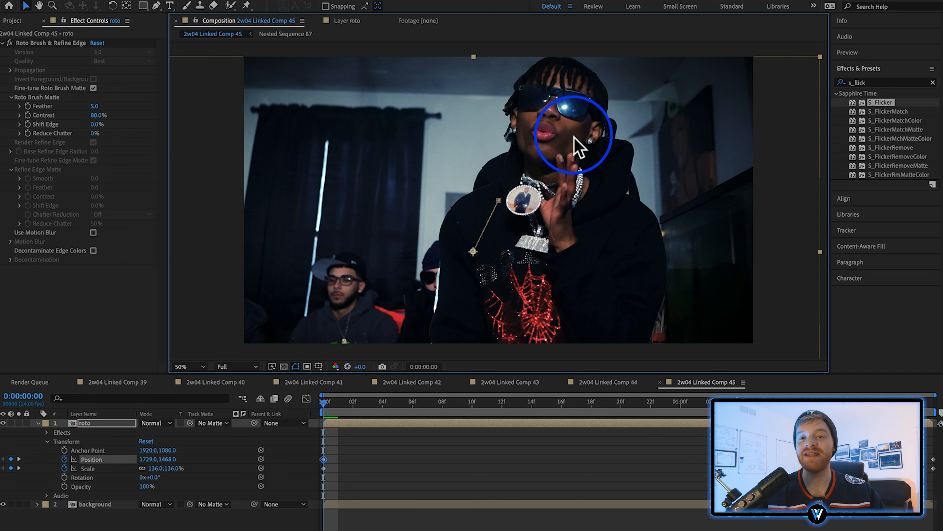
# - Hide the background layer, show the transparency grid and preview the roto layer's zoom animation
pyautogui.click(3, 504)
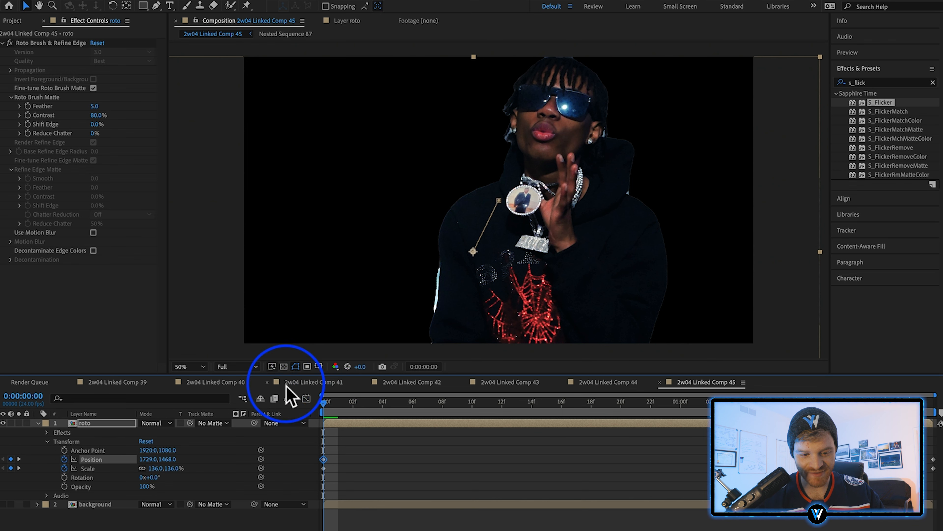
pyautogui.click(285, 366)
pyautogui.moveTo(328, 402); pyautogui.dragTo(391, 403)
pyautogui.moveTo(416, 406); pyautogui.dragTo(681, 441)
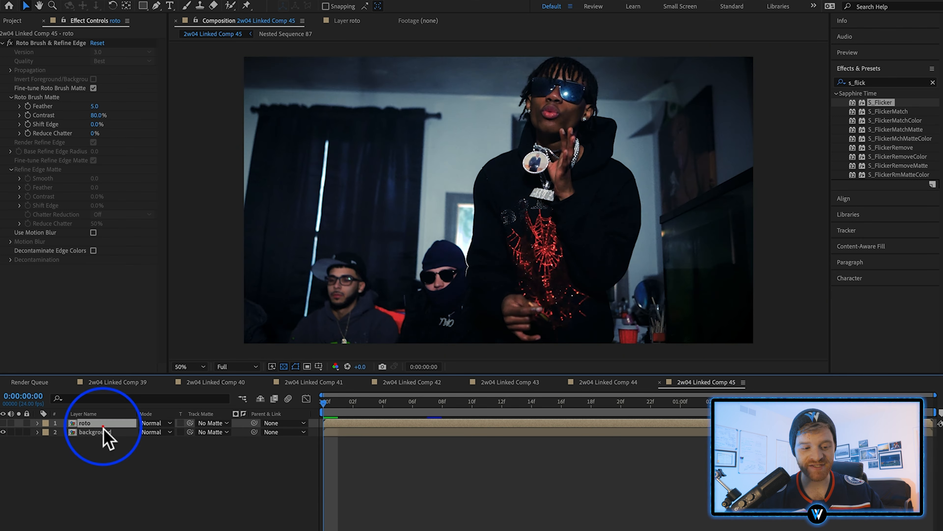
# - Add Position and Scale keyframes to the background layer and move both keyframes to the layer's end
pyautogui.click(95, 432)
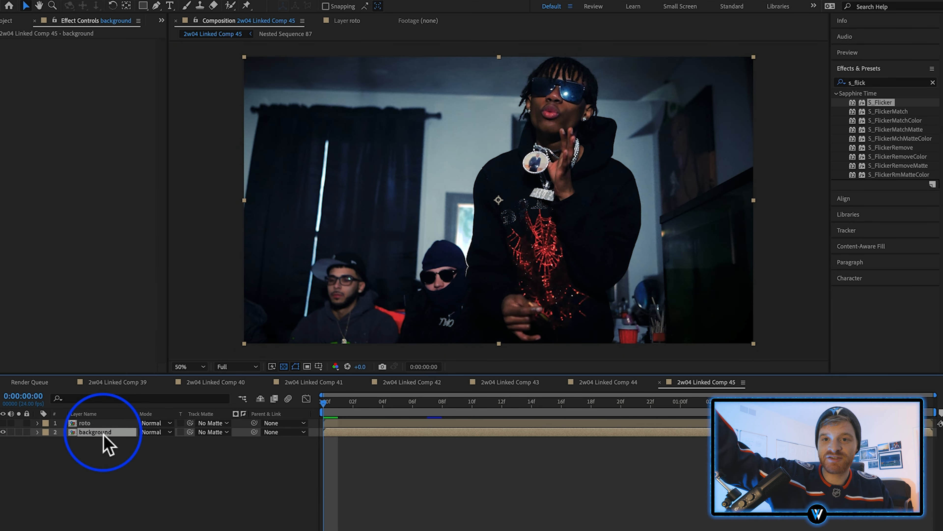
pyautogui.click(37, 433)
pyautogui.click(45, 441)
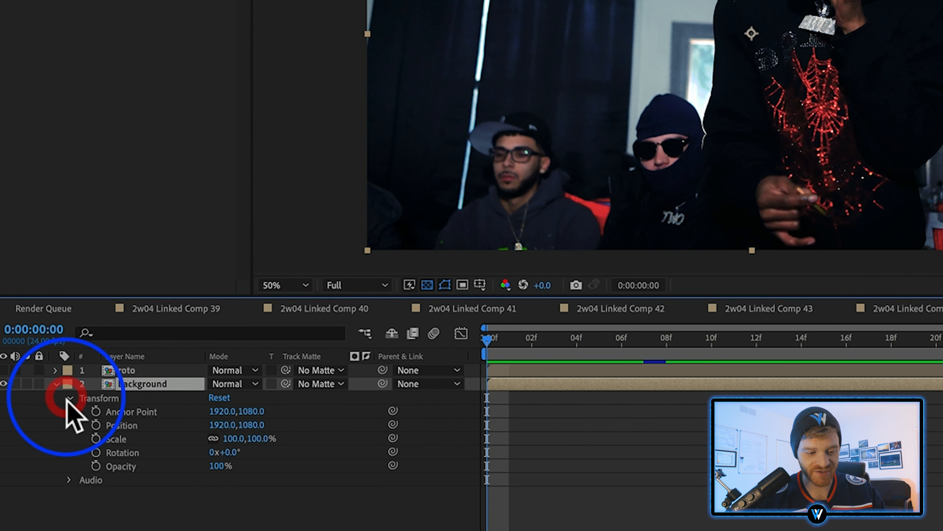
pyautogui.click(96, 425)
pyautogui.click(96, 439)
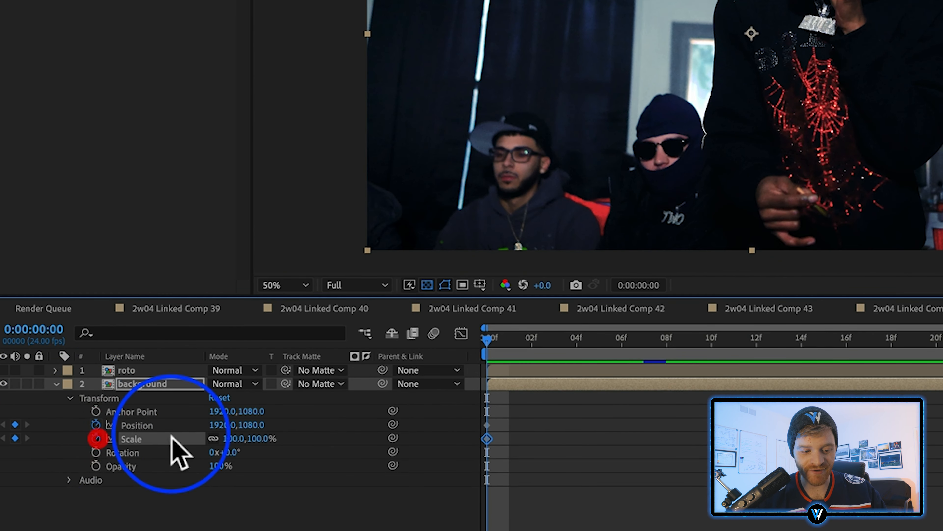
pyautogui.moveTo(504, 410); pyautogui.dragTo(453, 473)
pyautogui.moveTo(487, 438); pyautogui.dragTo(683, 478)
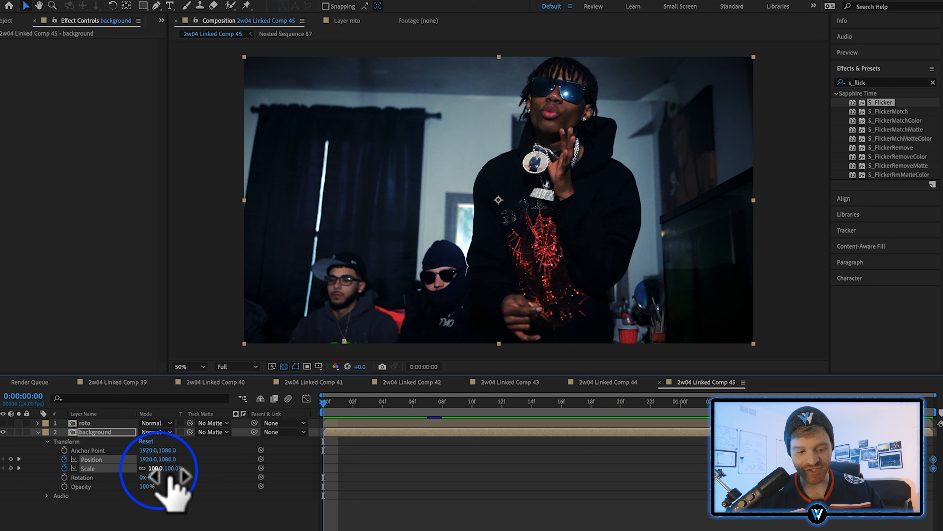
# - Set the background layer's Scale to 65% at the first frame, comparing it briefly with the roto layer shown
pyautogui.moveTo(162, 477); pyautogui.dragTo(154, 478)
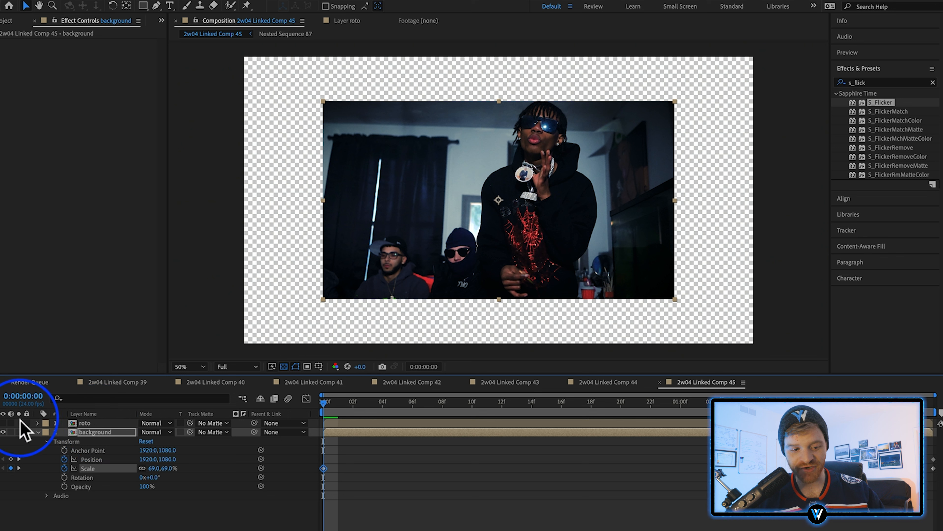
pyautogui.click(3, 422)
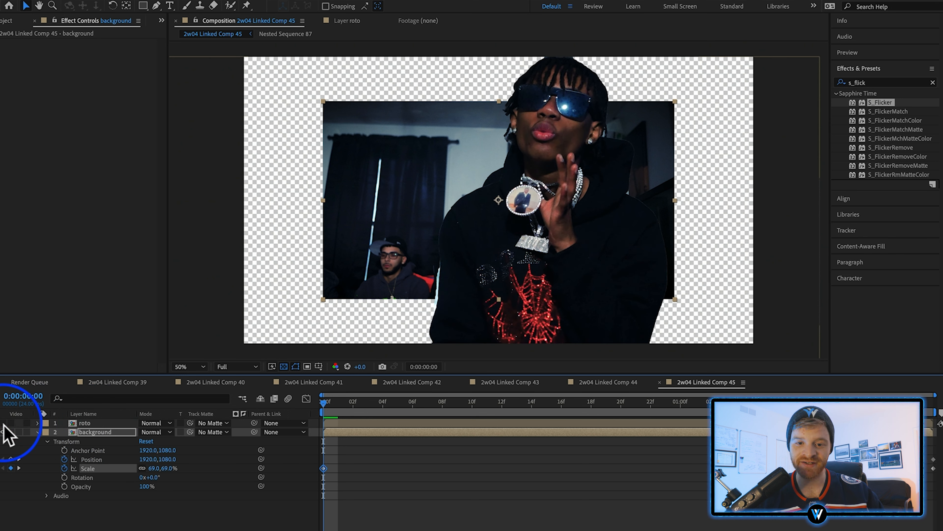
pyautogui.click(4, 423)
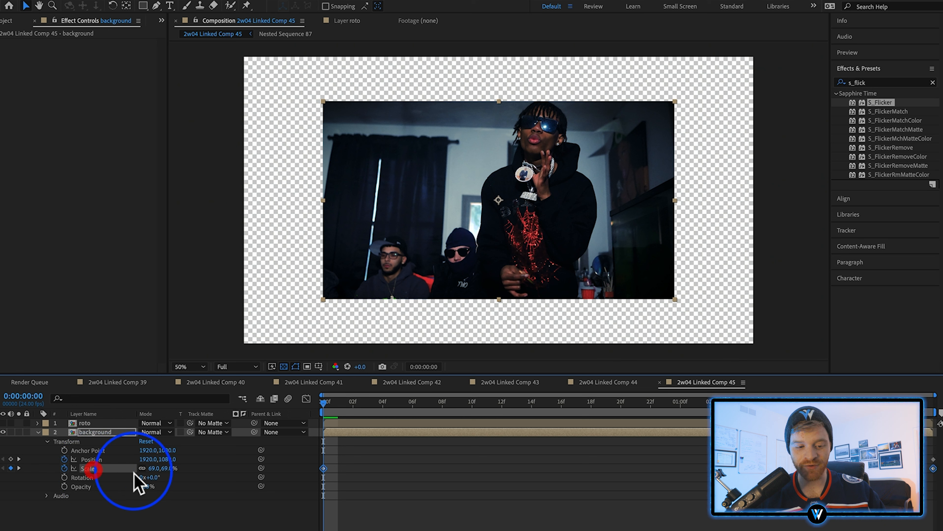
pyautogui.moveTo(157, 471); pyautogui.dragTo(153, 471)
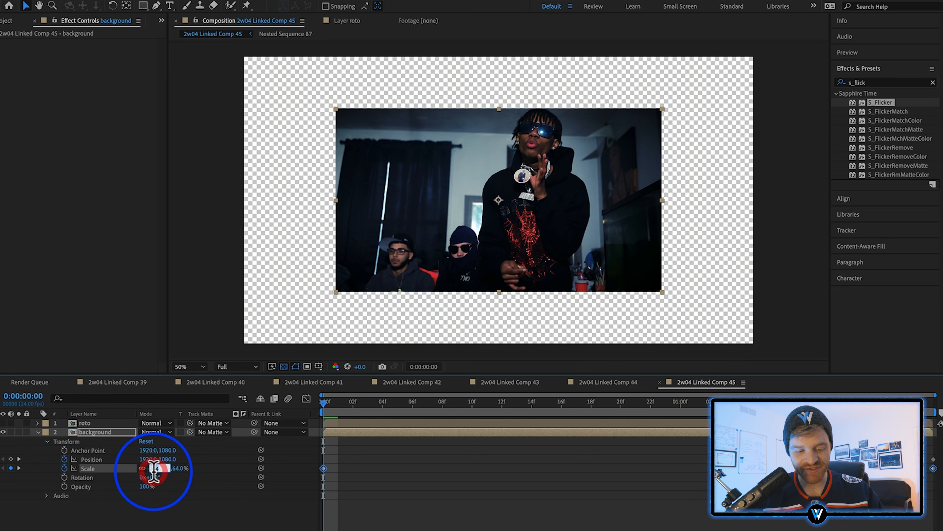
pyautogui.write('65')
pyautogui.press('Return')
# - Apply Motion Tile to the background layer with output width 290, output height 300 and mirrored edges
pyautogui.click(933, 82)
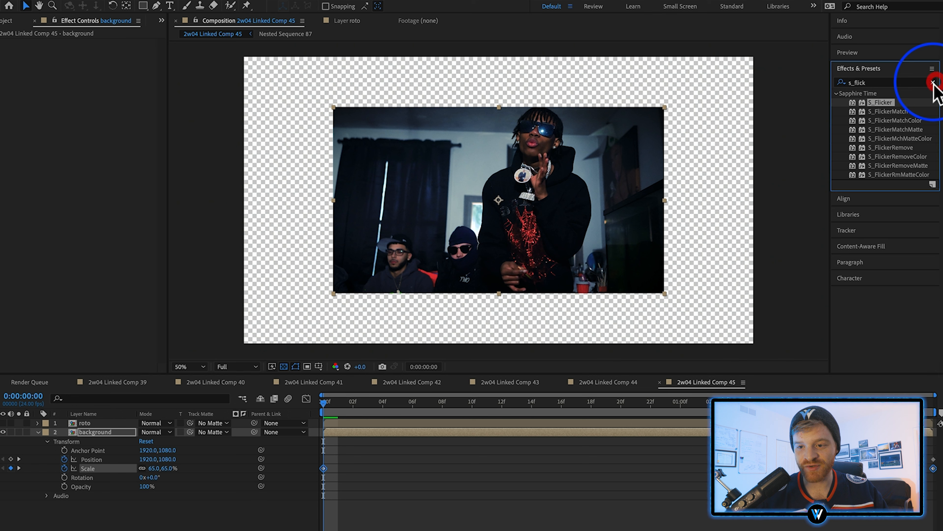
pyautogui.click(903, 82)
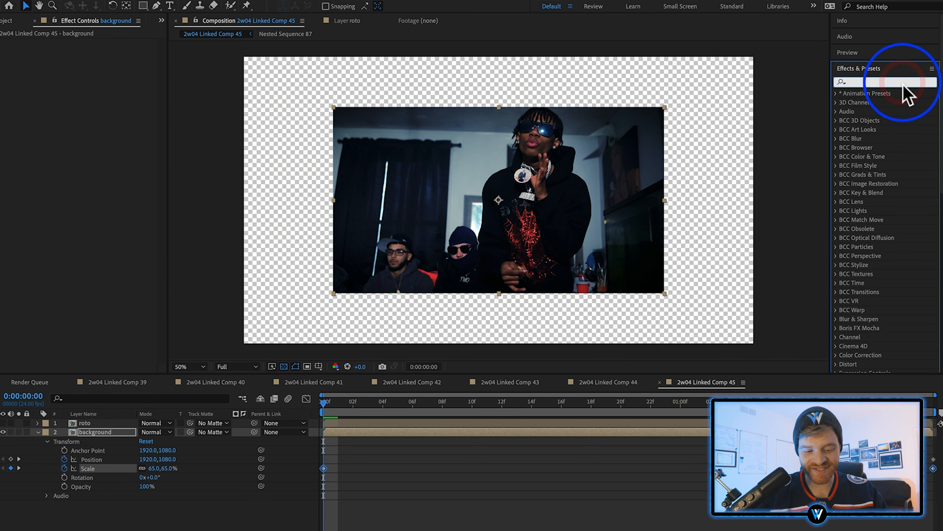
pyautogui.write('motion tile')
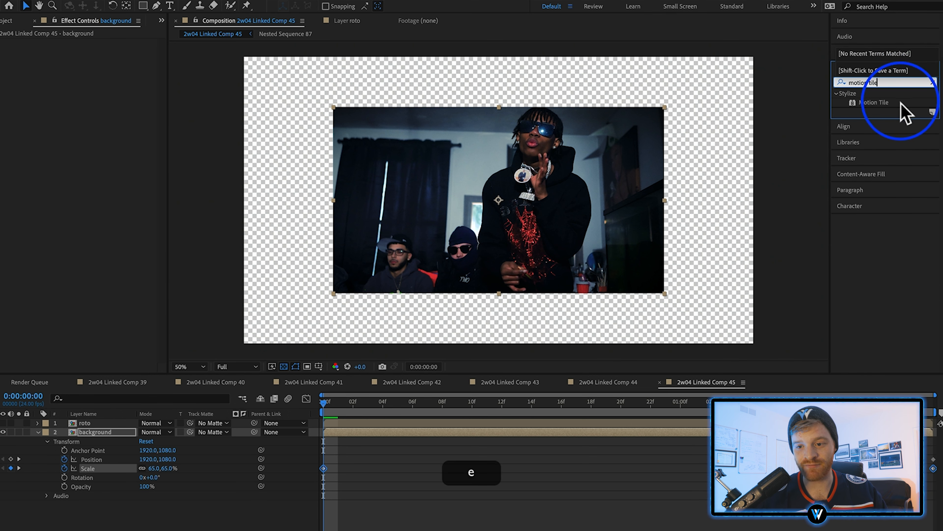
pyautogui.click(886, 101)
pyautogui.moveTo(890, 106); pyautogui.dragTo(341, 435)
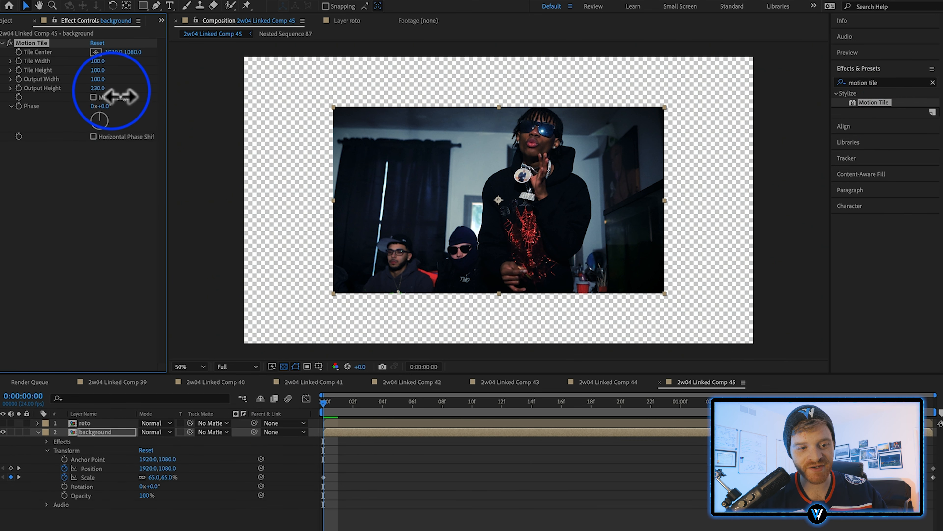
pyautogui.moveTo(108, 89); pyautogui.dragTo(112, 83)
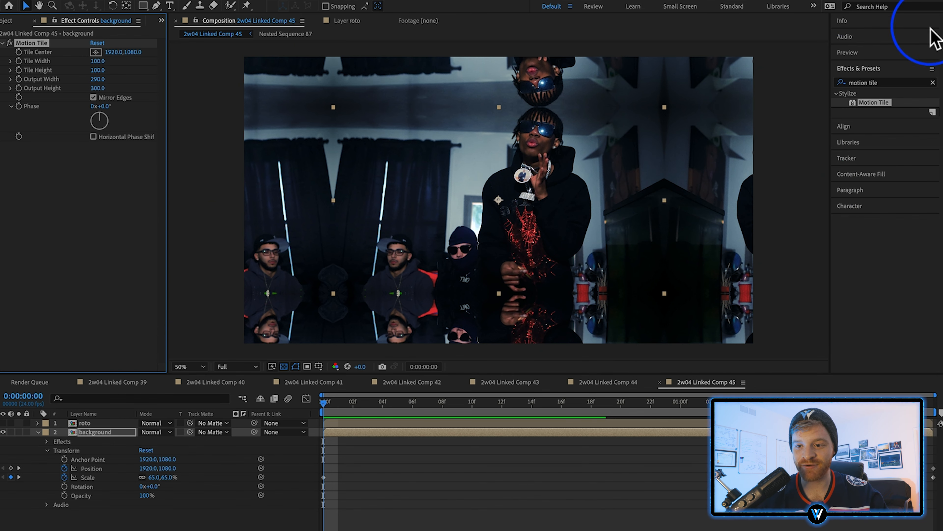
# - Find the Gaussian Blur effect and apply it to the background layer
pyautogui.click(934, 82)
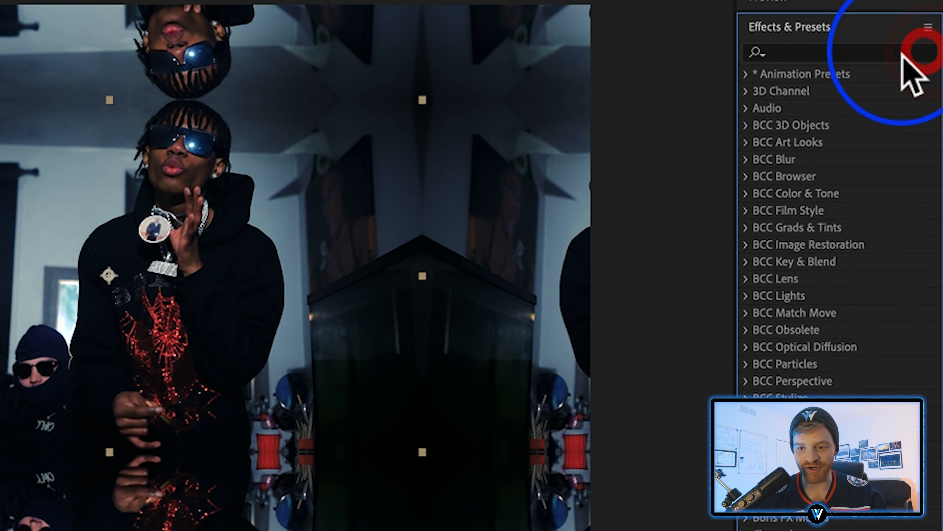
pyautogui.write('gaus')
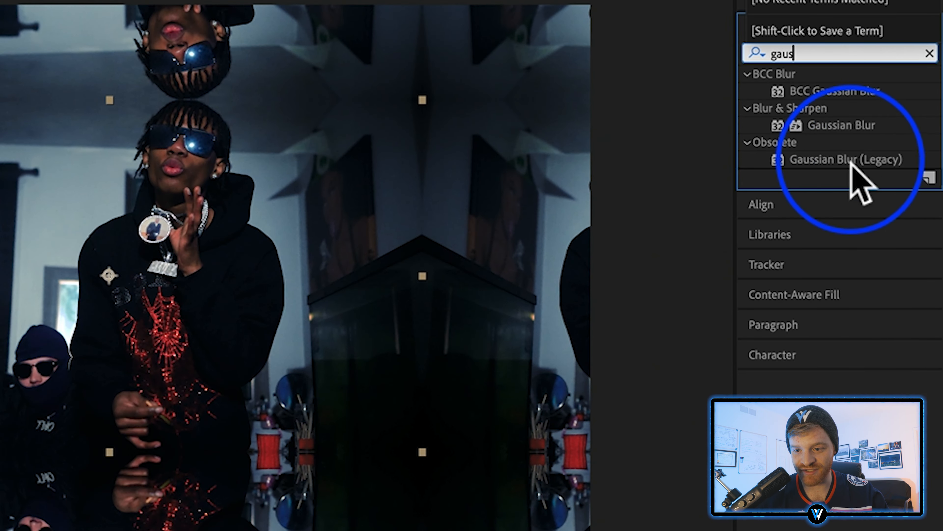
pyautogui.click(851, 126)
pyautogui.moveTo(853, 128); pyautogui.dragTo(331, 436)
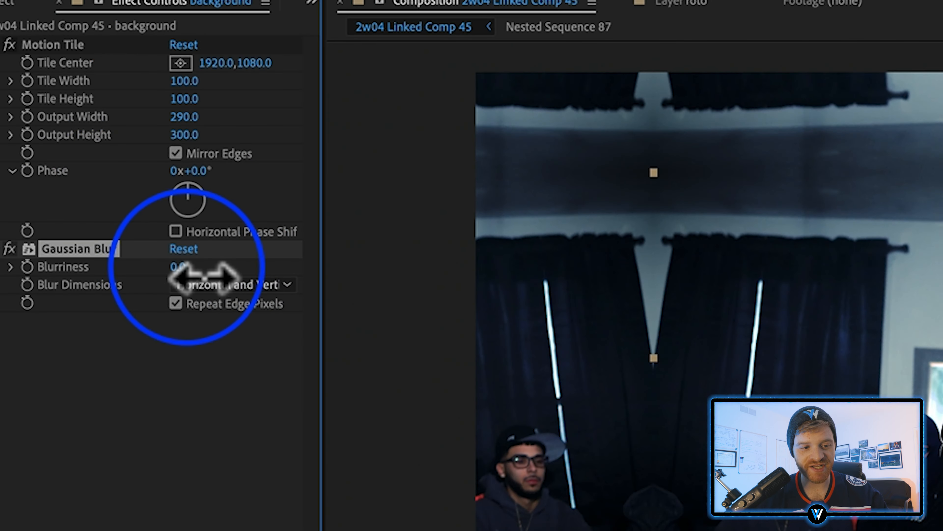
# - Set the background layer's Gaussian Blur blurriness to 132.3 and keyframe it at the first frame
pyautogui.moveTo(204, 277); pyautogui.dragTo(327, 285)
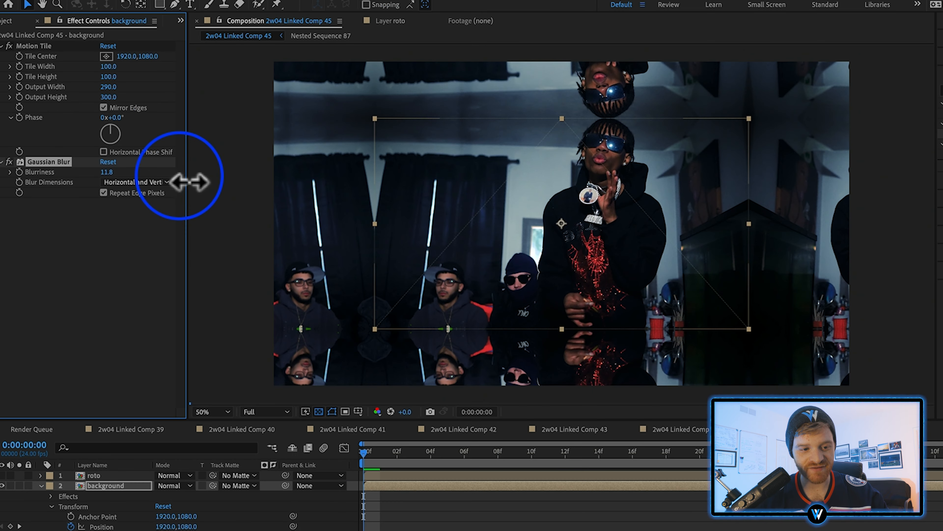
pyautogui.moveTo(190, 182); pyautogui.dragTo(180, 178)
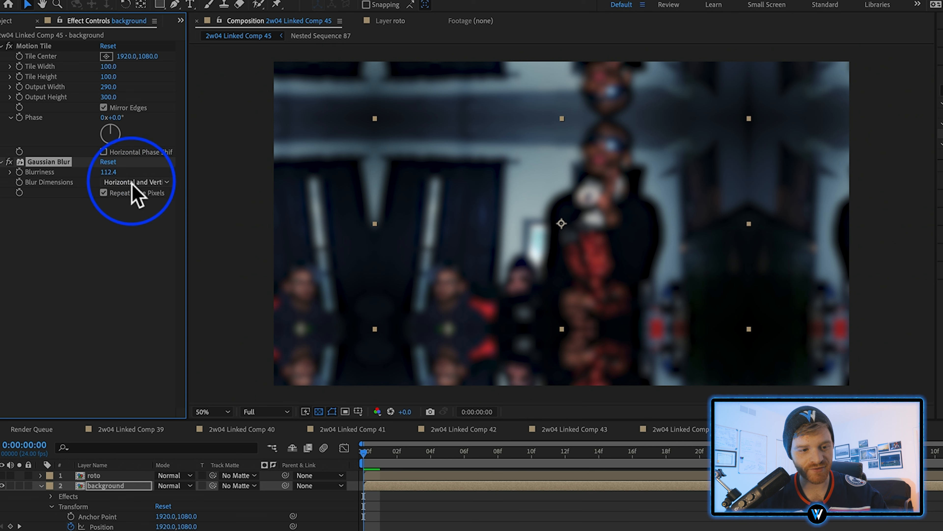
pyautogui.moveTo(108, 173); pyautogui.dragTo(246, 180)
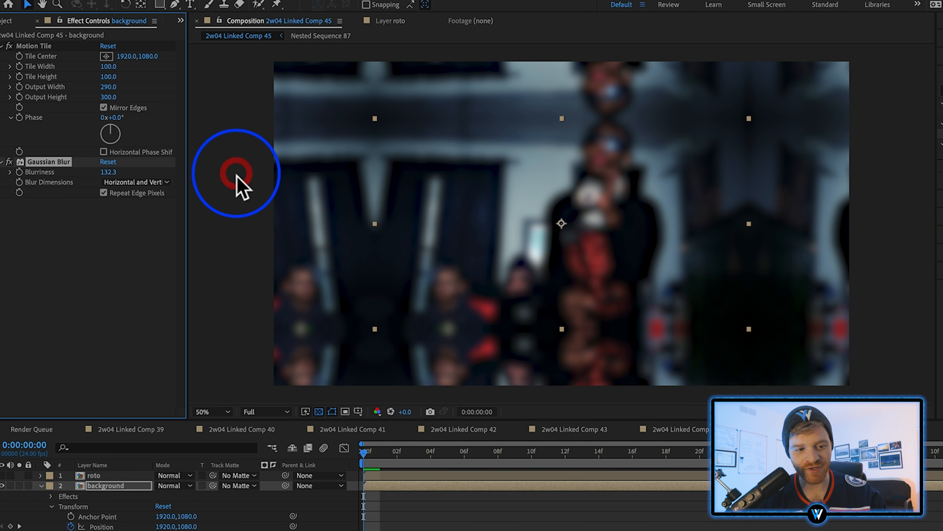
pyautogui.click(20, 172)
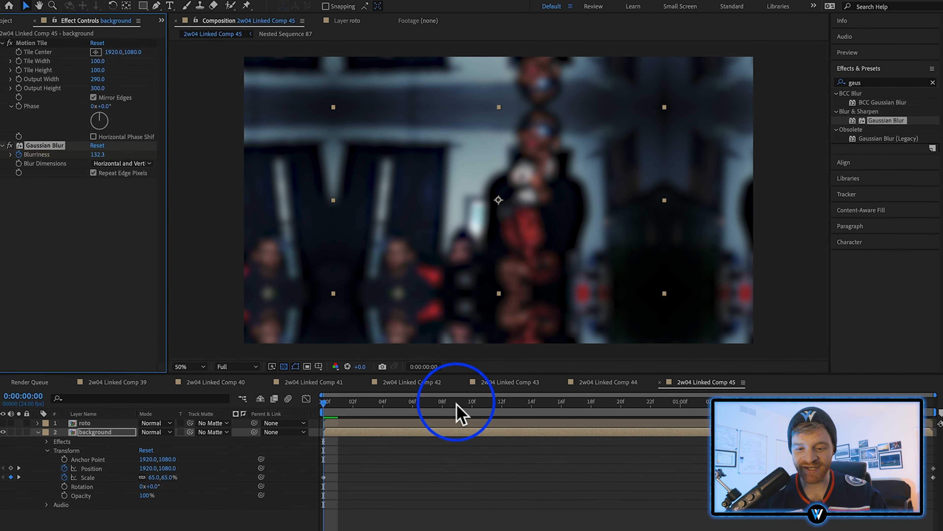
# - Set the background layer's Gaussian Blur blurriness to 0 at 0:00:01:16
pyautogui.click(919, 403)
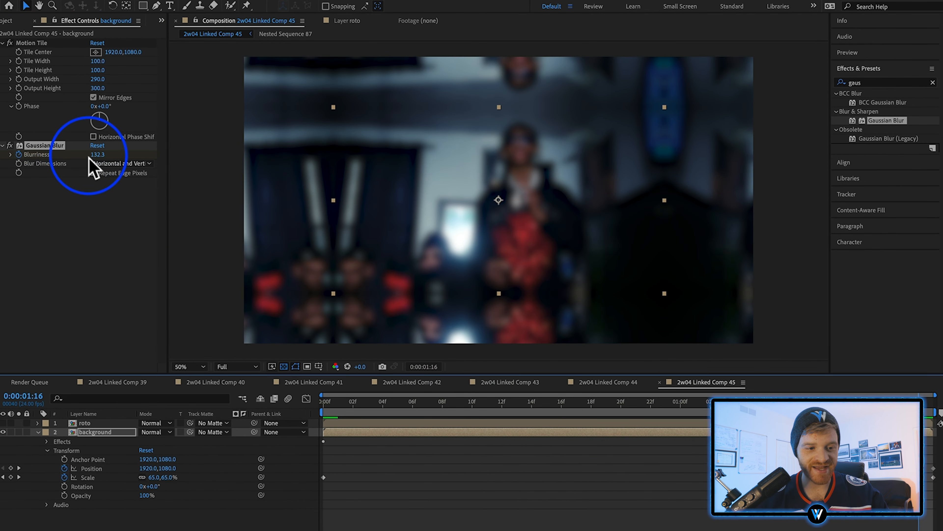
pyautogui.click(93, 154)
pyautogui.write('0')
pyautogui.press('Return')
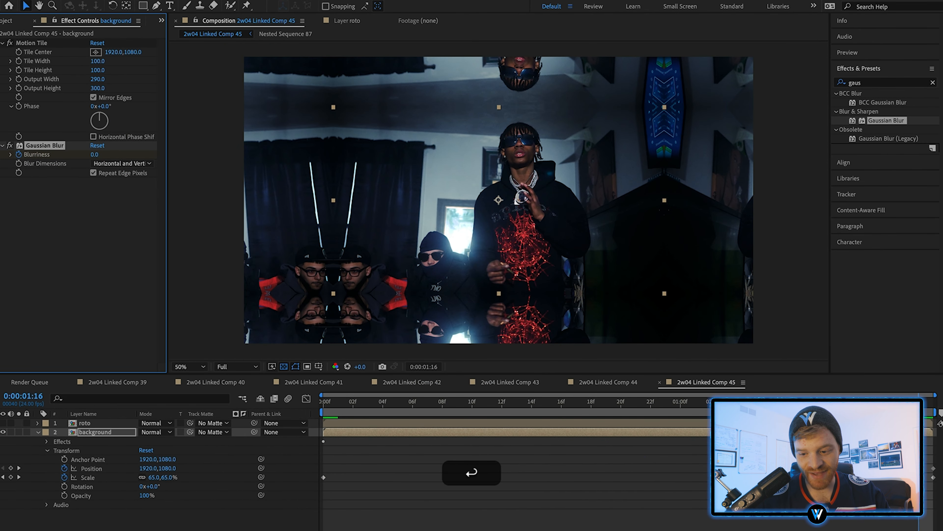
# - Reveal the background layer's keyframes and move the second Blurriness keyframe to the clip's end, in line with the Position and Scale keyframes
pyautogui.press('u')
pyautogui.press('u')
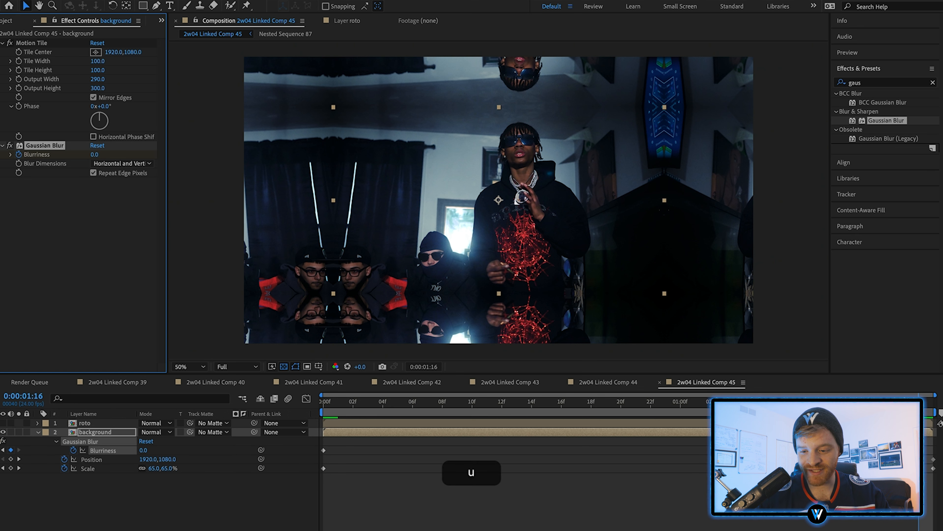
pyautogui.press('u')
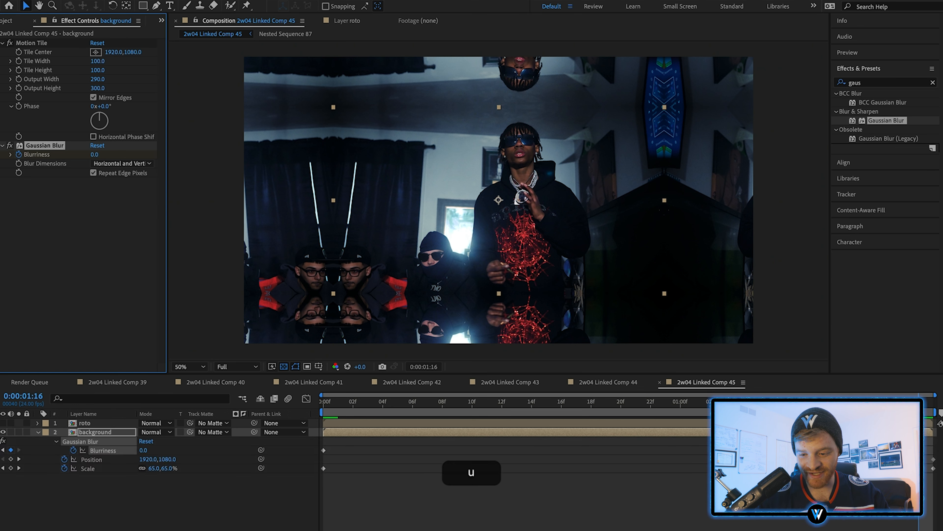
pyautogui.moveTo(919, 451); pyautogui.dragTo(930, 451)
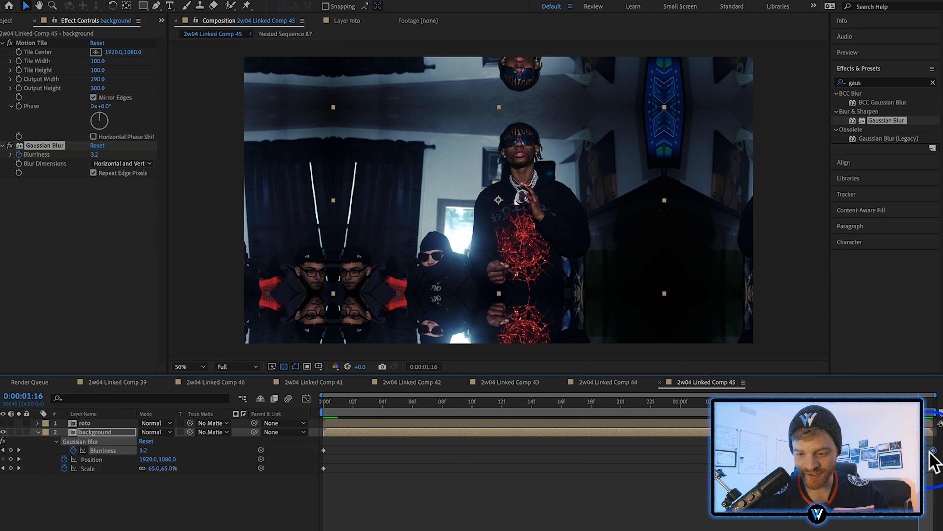
pyautogui.click(104, 468)
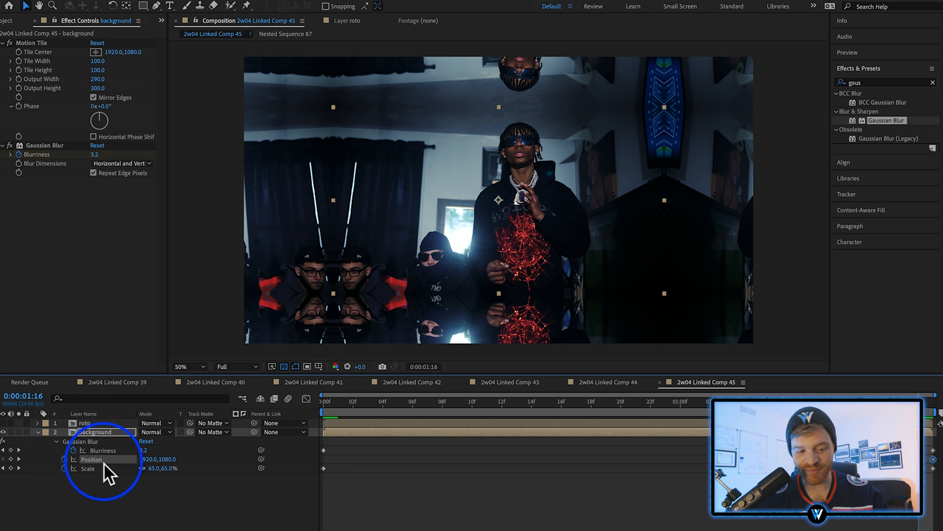
pyautogui.click(123, 500)
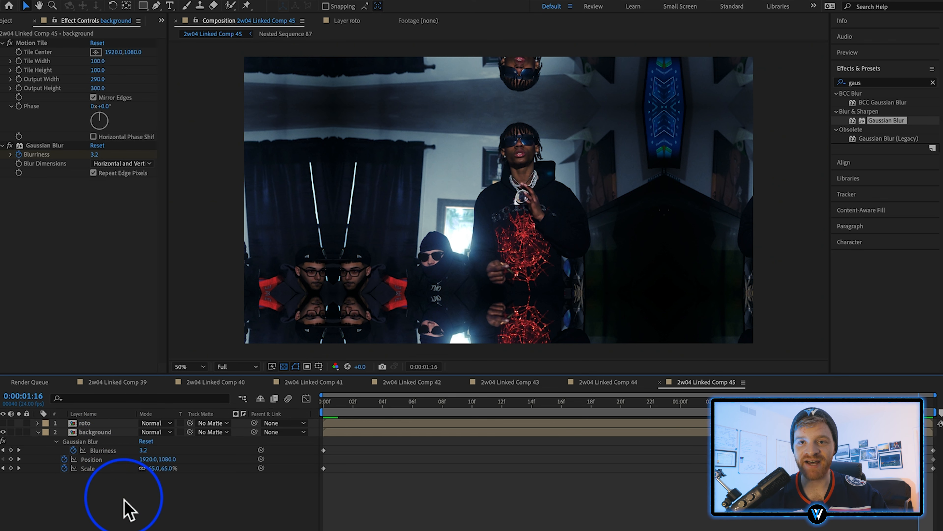
# - Keyframe the background layer's Opacity at the first frame with a value of 10%
pyautogui.press('Home')
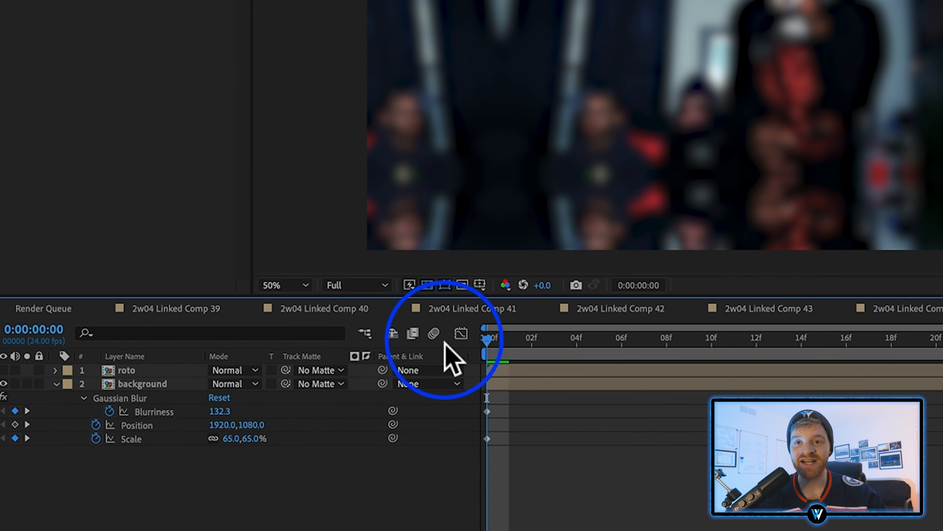
pyautogui.click(142, 385)
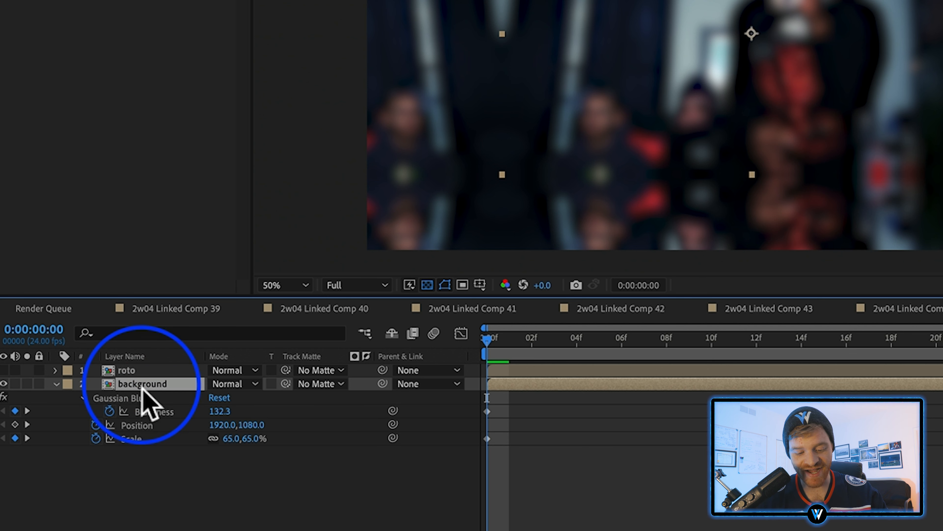
pyautogui.press('t')
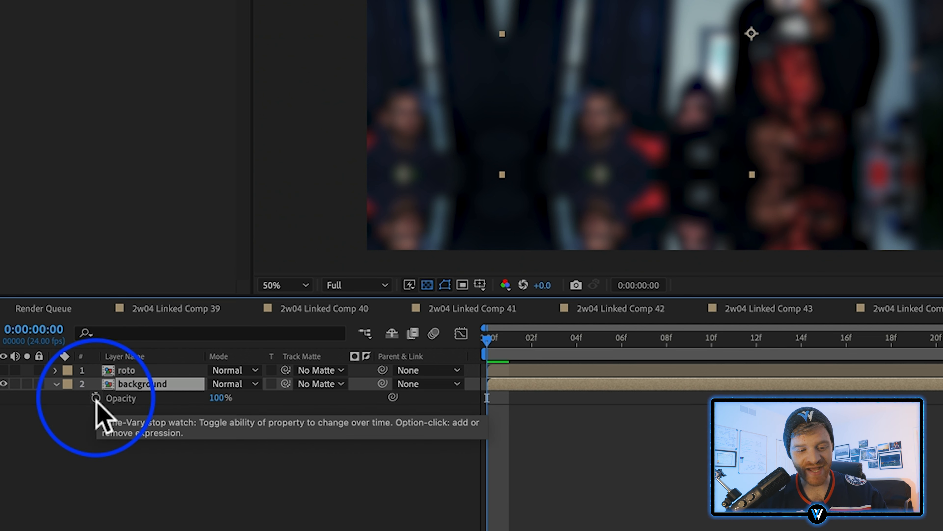
pyautogui.click(96, 398)
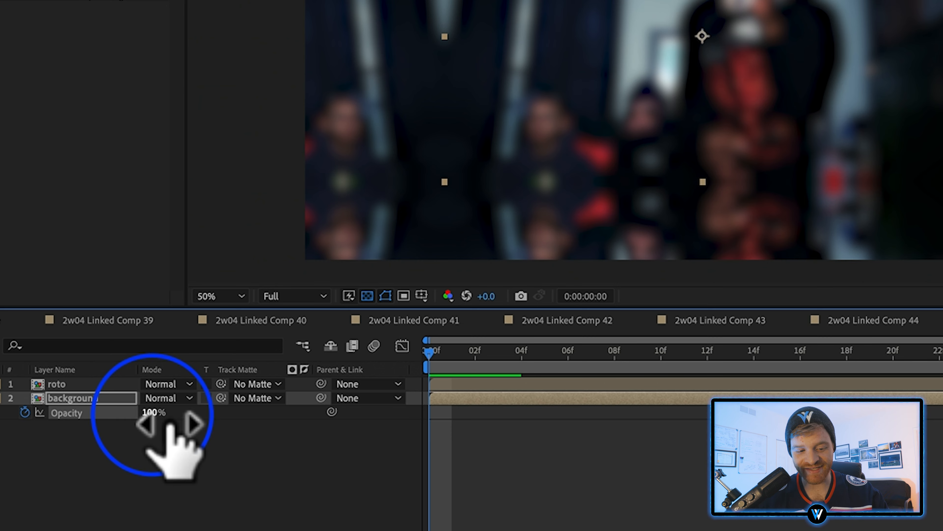
pyautogui.click(152, 413)
pyautogui.write('10')
pyautogui.press('Return')
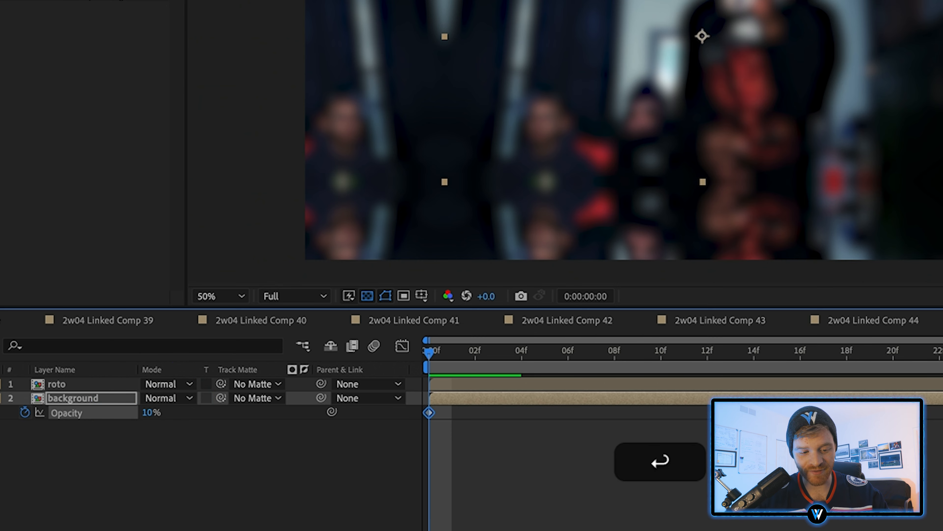
# - Turn off the composition's transparency grid and scrub to 0:00:01:16 to check the background's fade-in
pyautogui.click(367, 296)
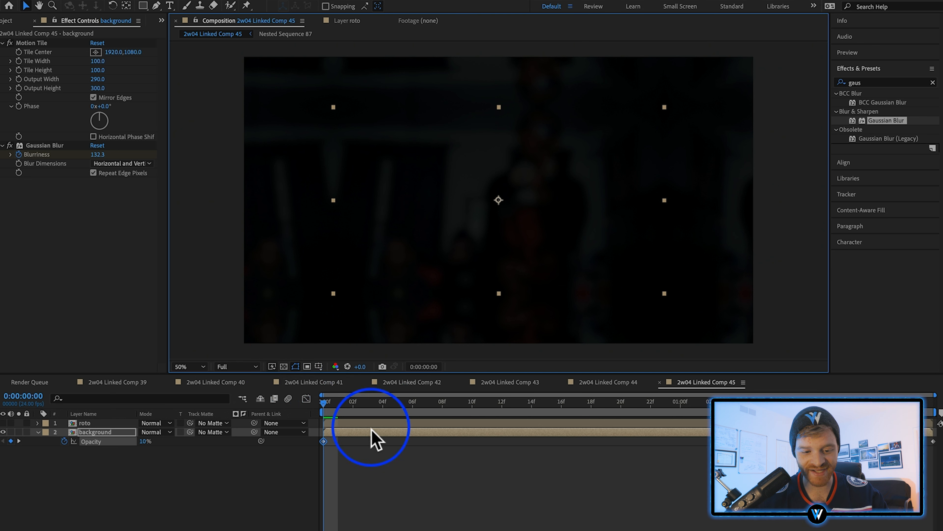
pyautogui.moveTo(366, 403); pyautogui.dragTo(941, 402)
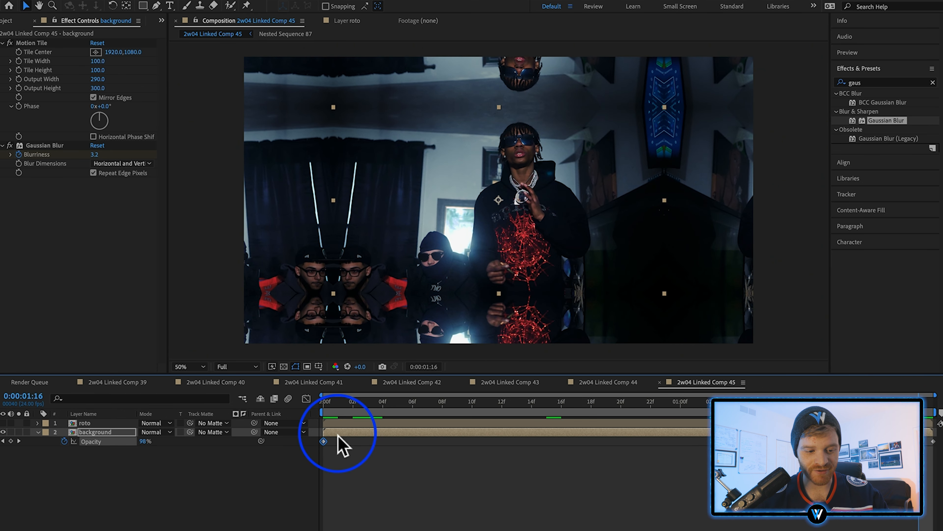
pyautogui.click(100, 519)
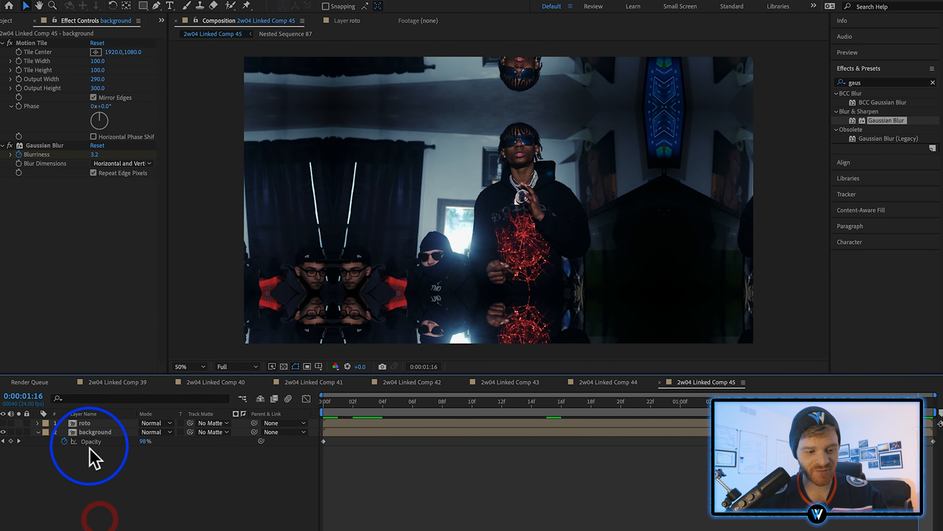
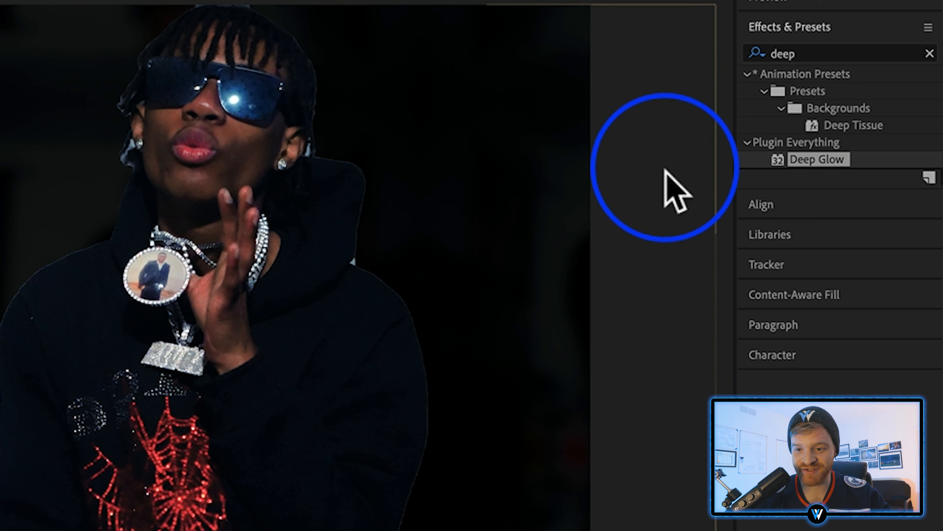
# - Apply Deep Glow to the roto layer and keyframe its Radius and Exposure at the first frame
pyautogui.click(815, 159)
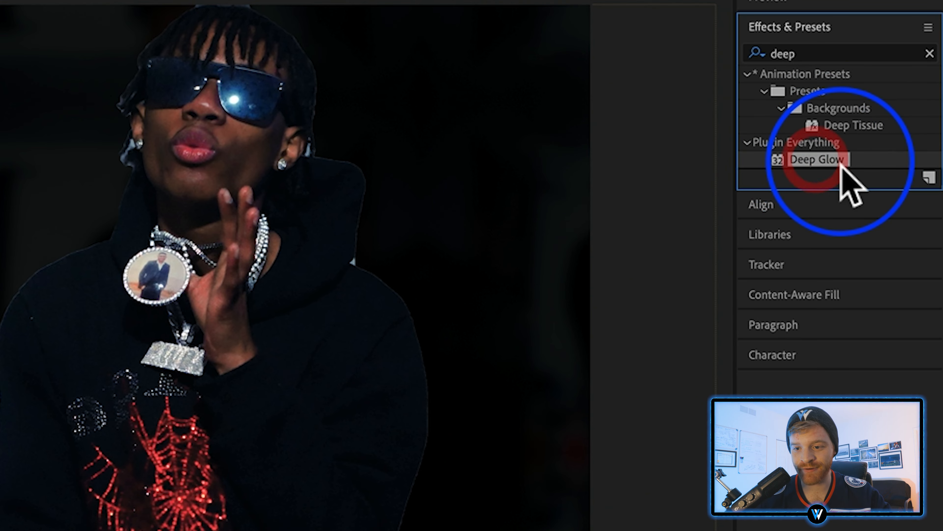
pyautogui.moveTo(836, 161); pyautogui.dragTo(129, 526)
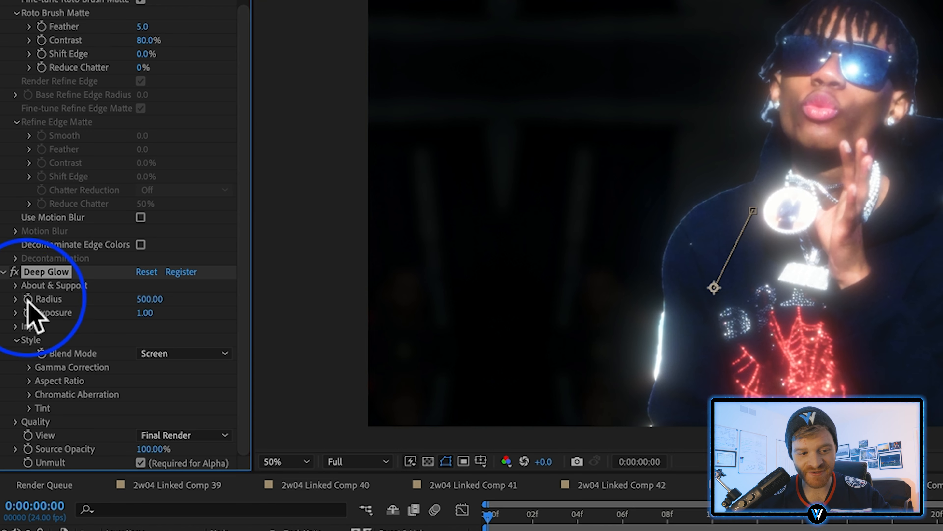
pyautogui.click(27, 299)
# - Set the roto layer's Deep Glow Exposure to 0 at 0:00:01:16
pyautogui.click(919, 401)
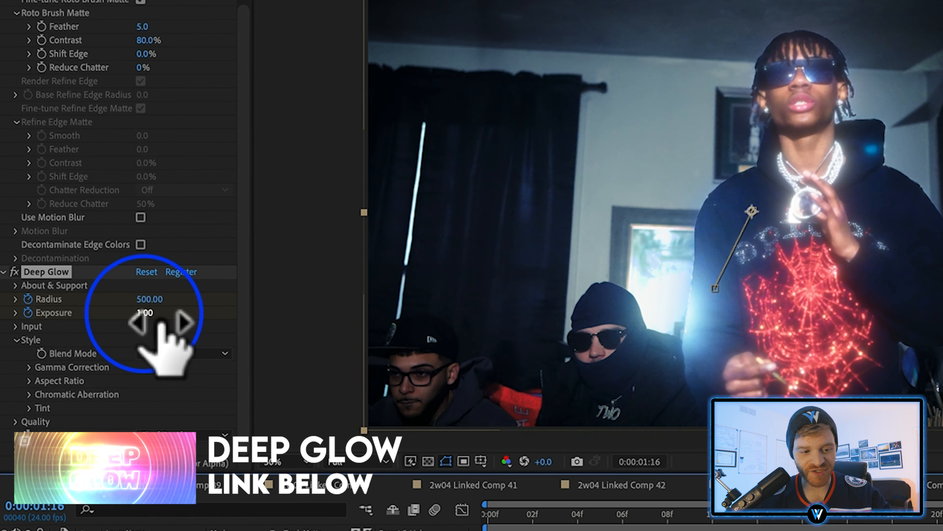
pyautogui.click(95, 267)
pyautogui.write('0')
pyautogui.press('Return')
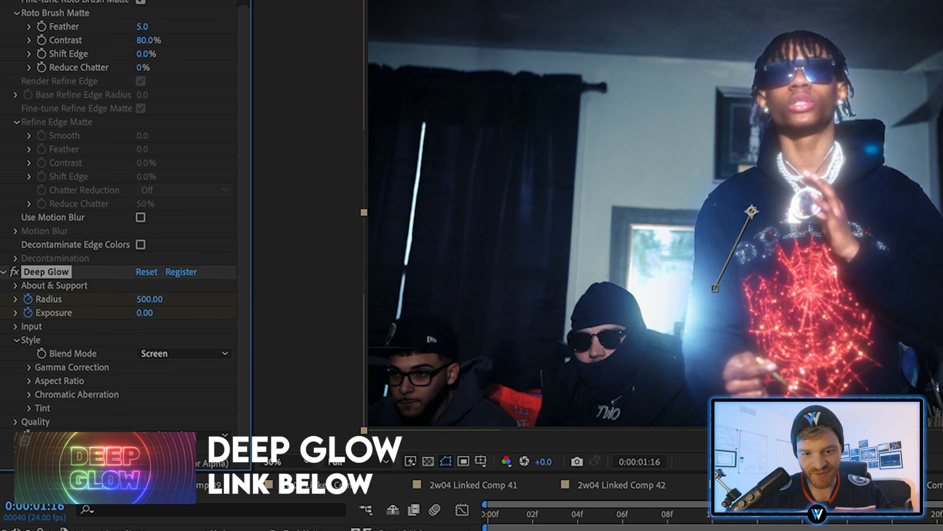
pyautogui.click(574, 474)
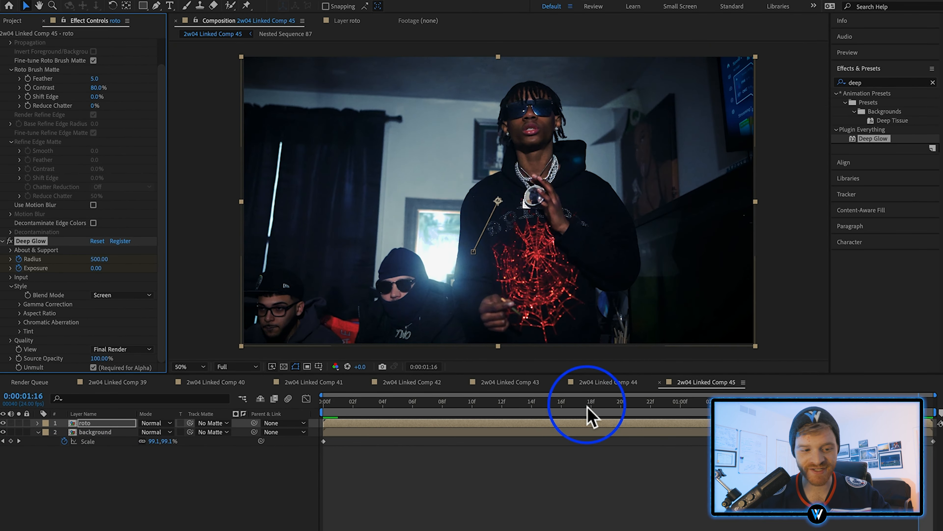
# - Pre-compose the roto and background layers together
pyautogui.rightClick(105, 424)
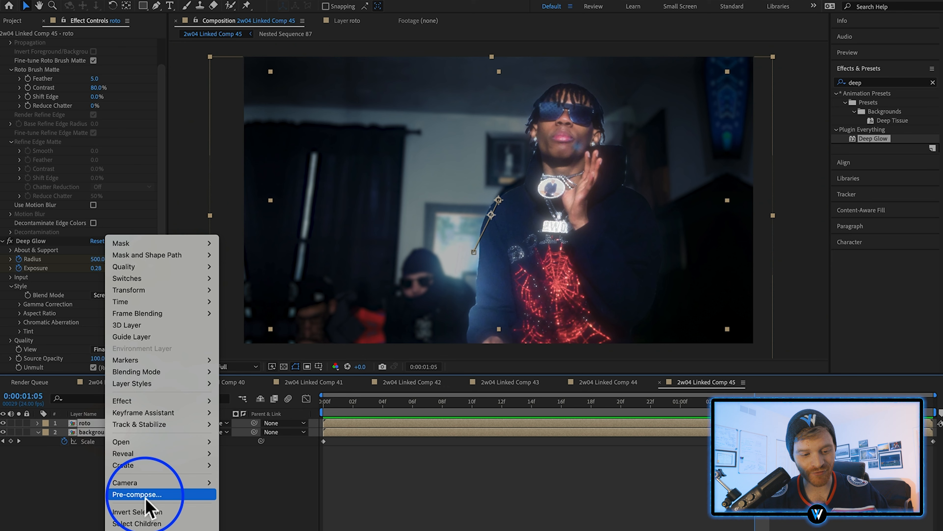
pyautogui.click(145, 498)
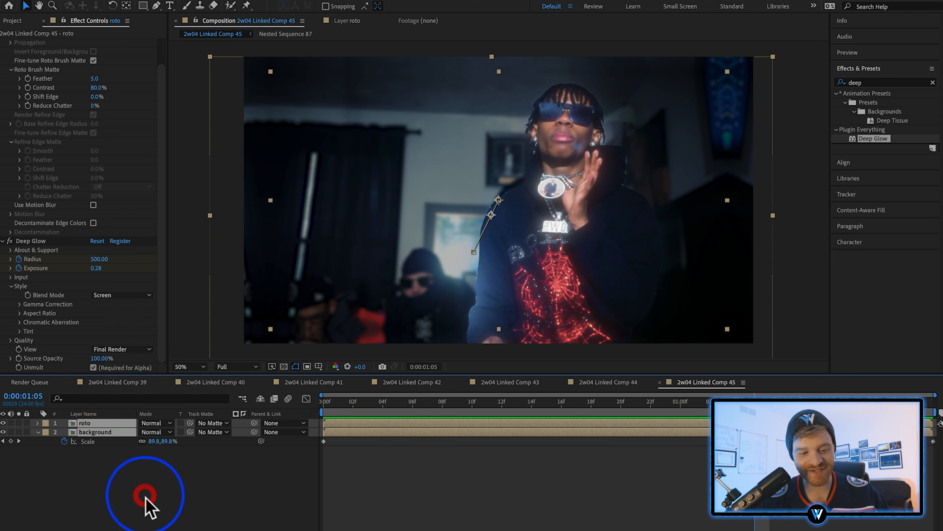
pyautogui.click(699, 358)
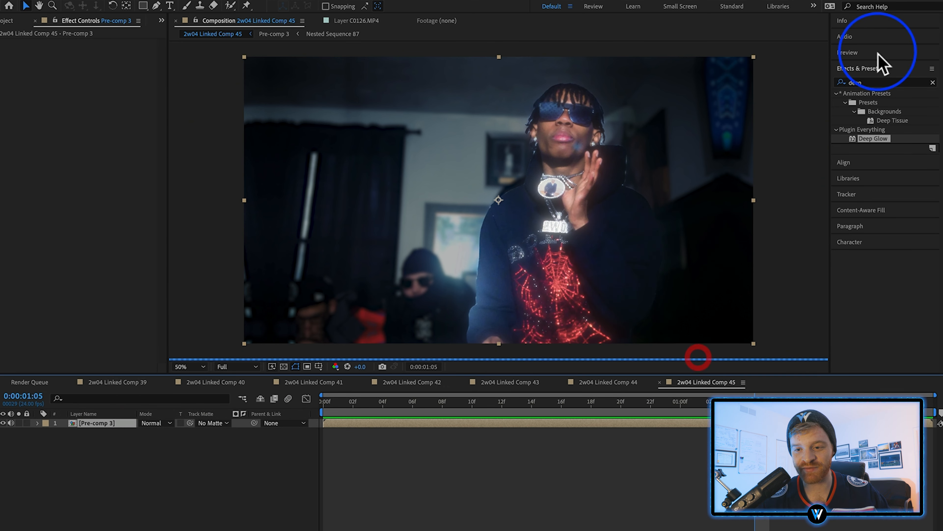
# - Find the S_Flicker effect and apply it to the pre-composed layer
pyautogui.click(867, 83)
pyautogui.write('f')
pyautogui.press('BackSpace')
pyautogui.write('s_f')
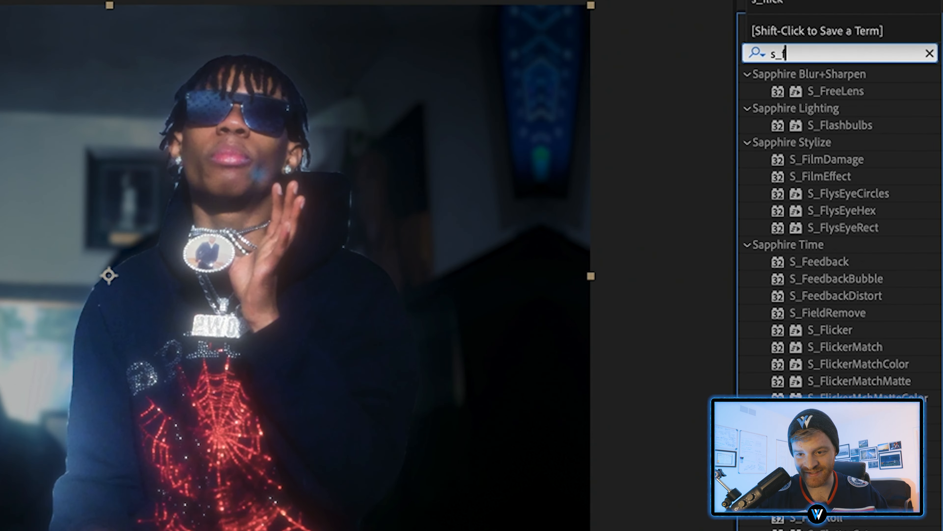
pyautogui.write('lick')
pyautogui.moveTo(818, 91); pyautogui.dragTo(69, 258)
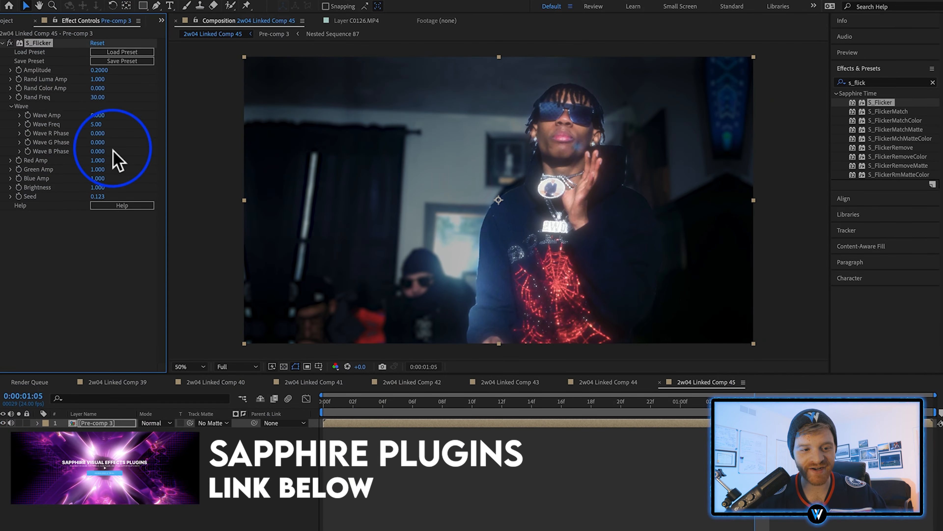
pyautogui.click(338, 410)
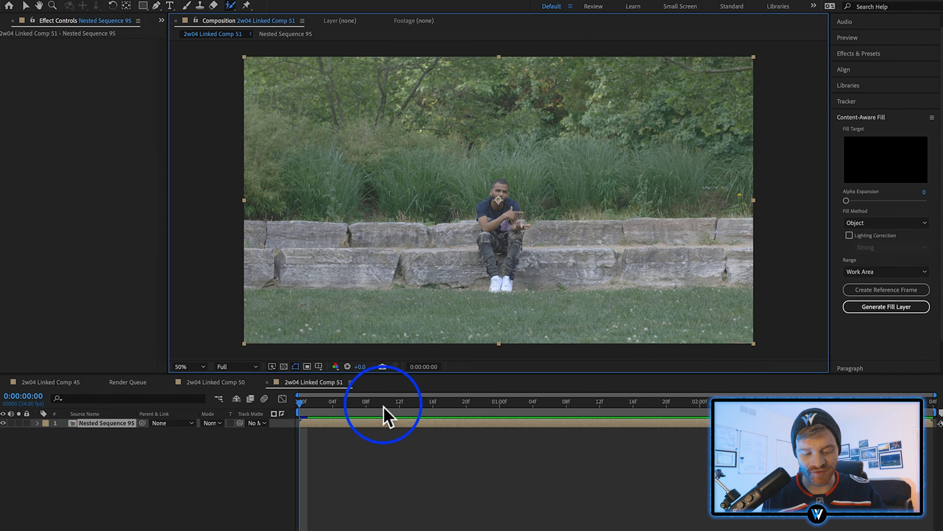
# - Duplicate the Nested Sequence 95 layer and isolate the seated performer on the top copy with the Roto Brush
pyautogui.press('super+d')
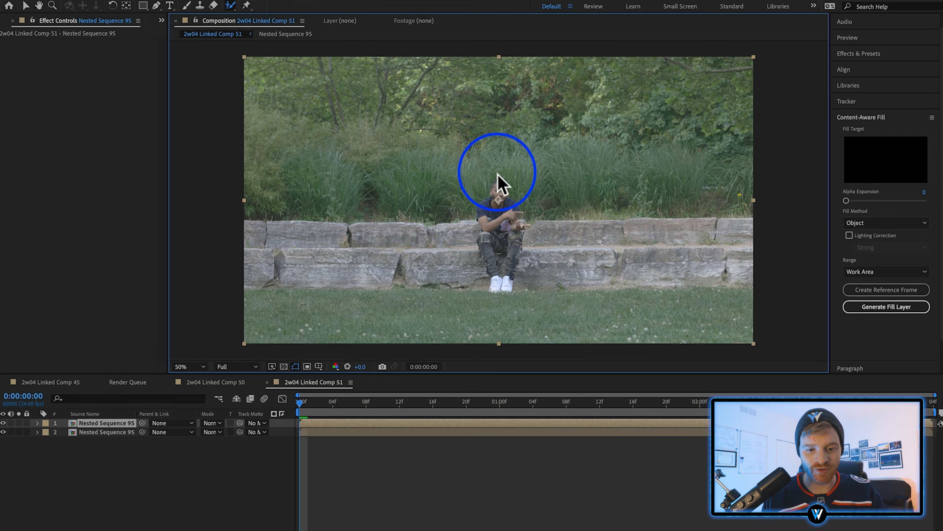
pyautogui.doubleClick(499, 213)
pyautogui.moveTo(505, 217); pyautogui.dragTo(505, 276)
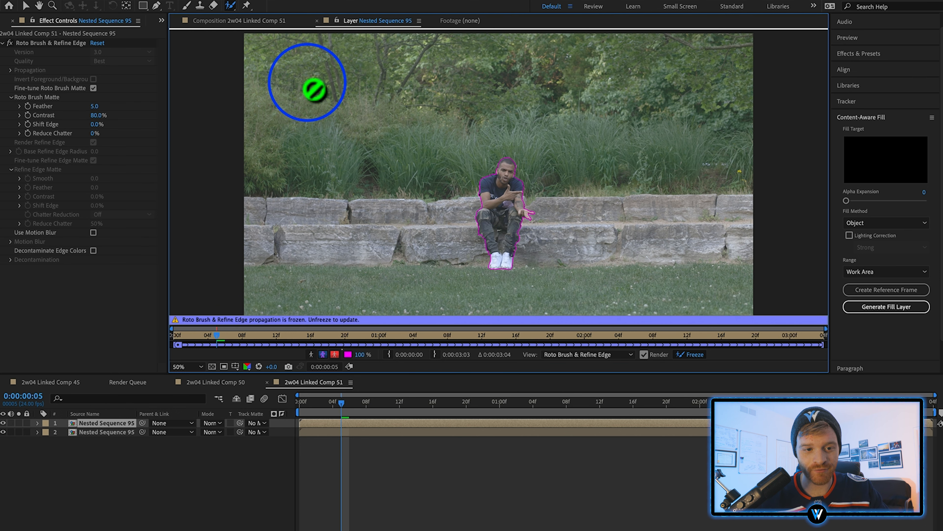
pyautogui.click(248, 21)
# - Duplicate the rotoscoped top layer and select the middle layer of the stack
pyautogui.click(112, 423)
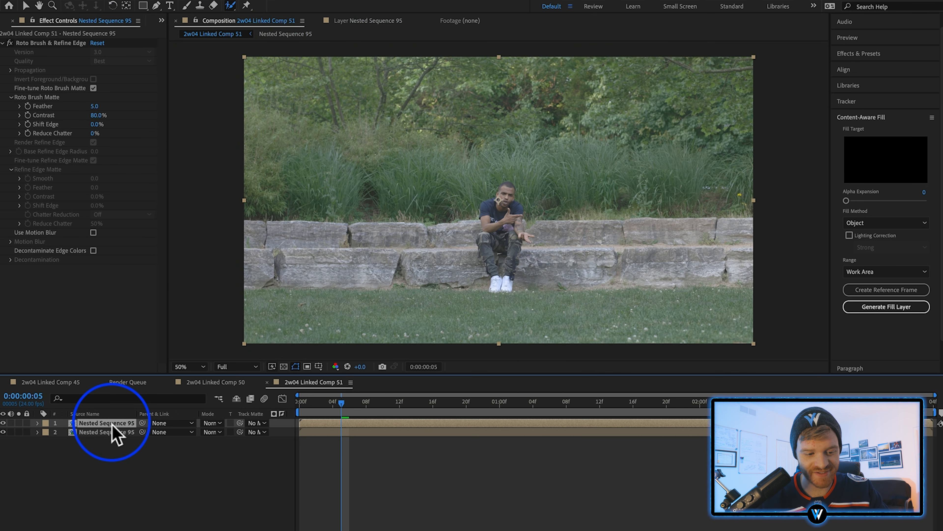
pyautogui.press('super+d')
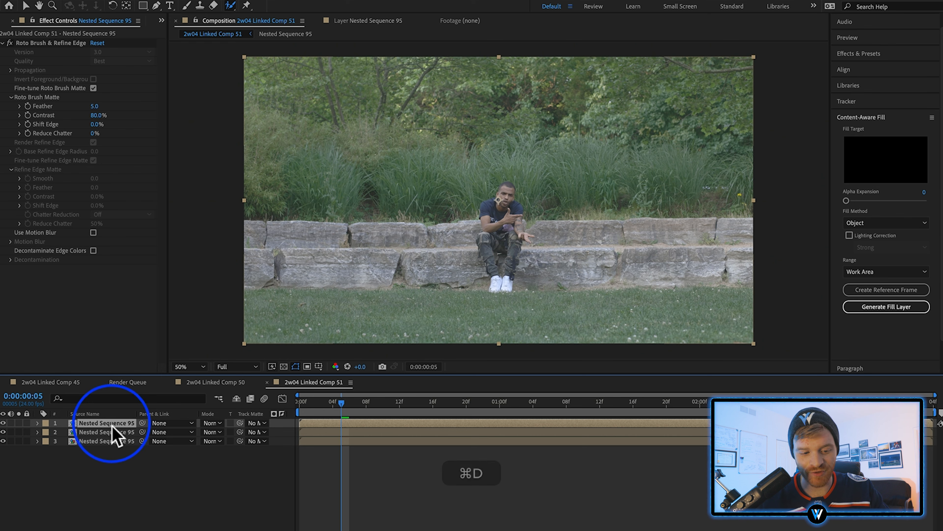
pyautogui.click(112, 432)
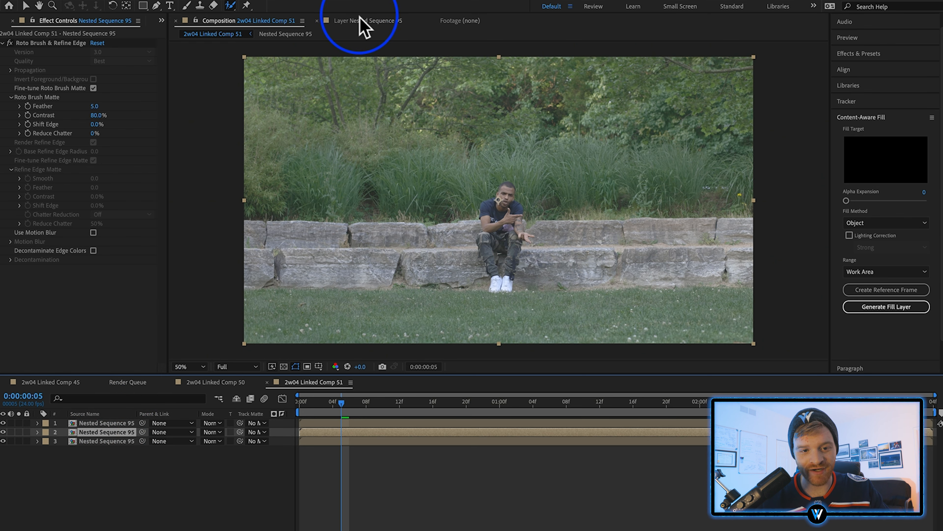
# - Unfreeze the Roto Brush on the middle layer and invert its foreground and background
pyautogui.doubleClick(116, 432)
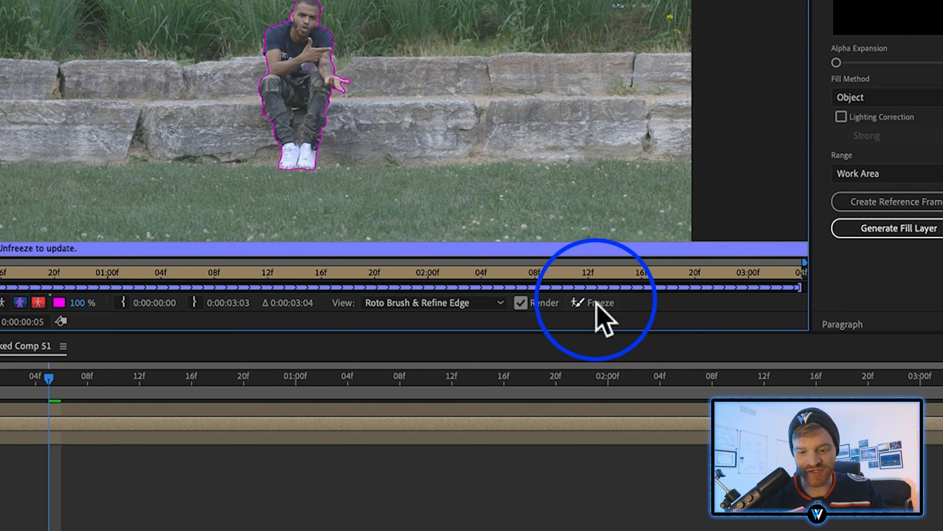
pyautogui.click(595, 303)
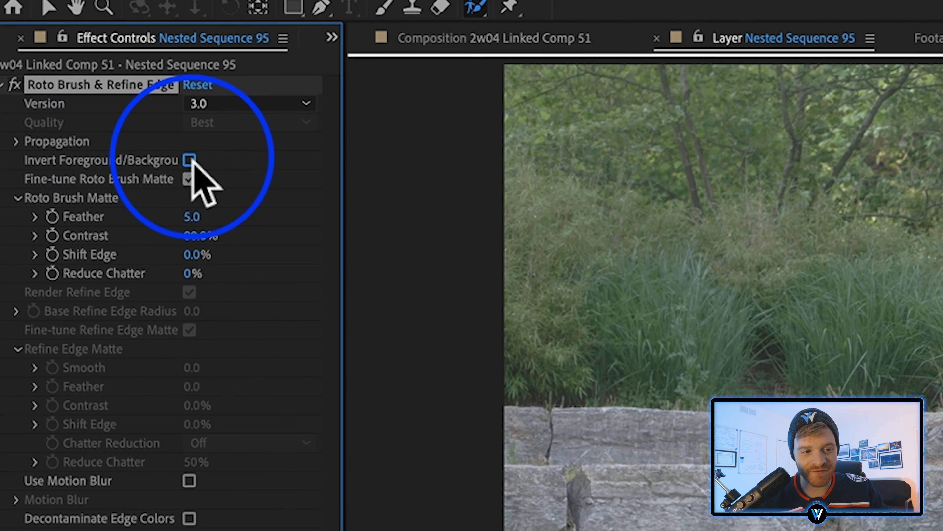
pyautogui.click(94, 67)
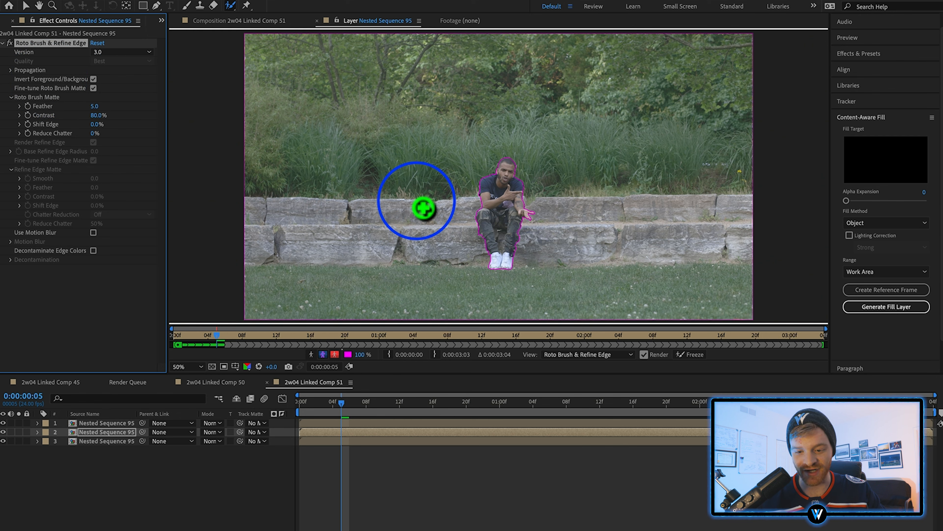
# - Freeze the inverted Roto Brush result on the middle layer and hide all three layers in the composition
pyautogui.click(693, 356)
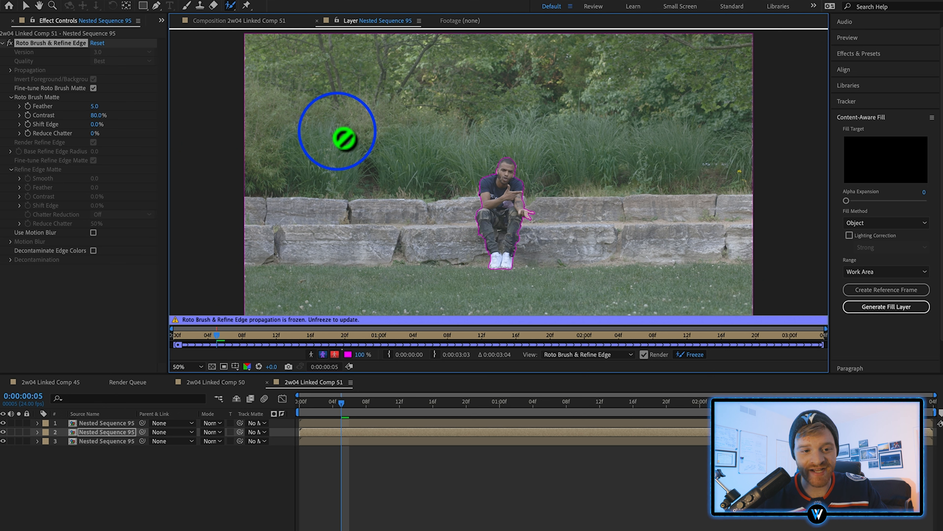
pyautogui.click(243, 21)
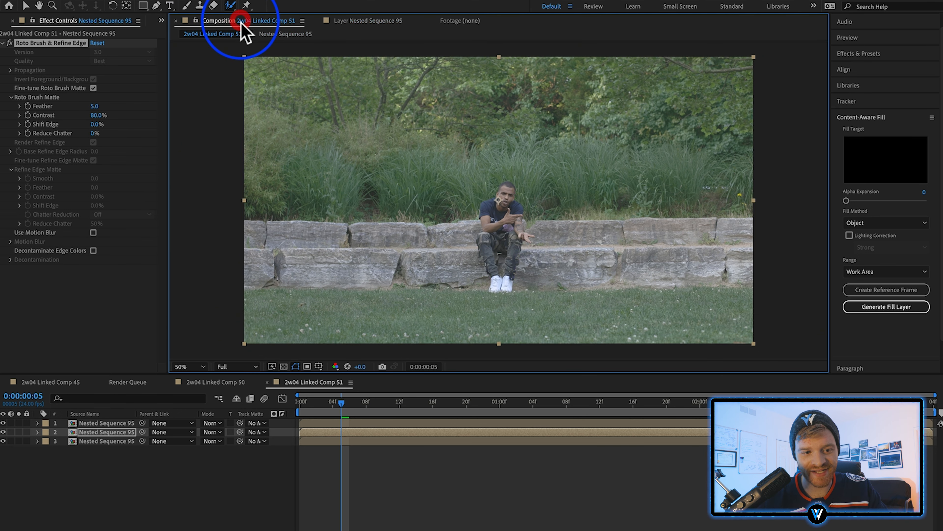
pyautogui.moveTo(3, 424); pyautogui.dragTo(2, 454)
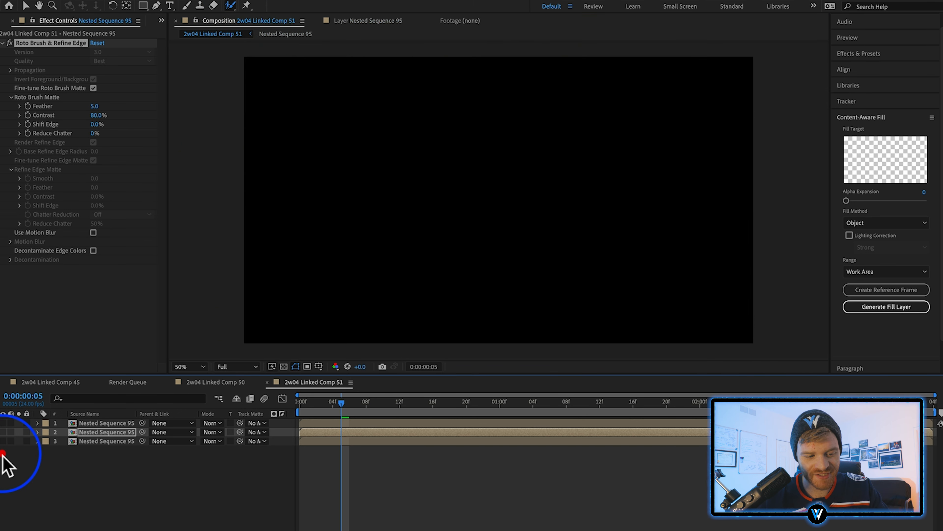
# - Show each layer on its own to check it, leaving only the middle layer with the performer cut out visible
pyautogui.click(3, 423)
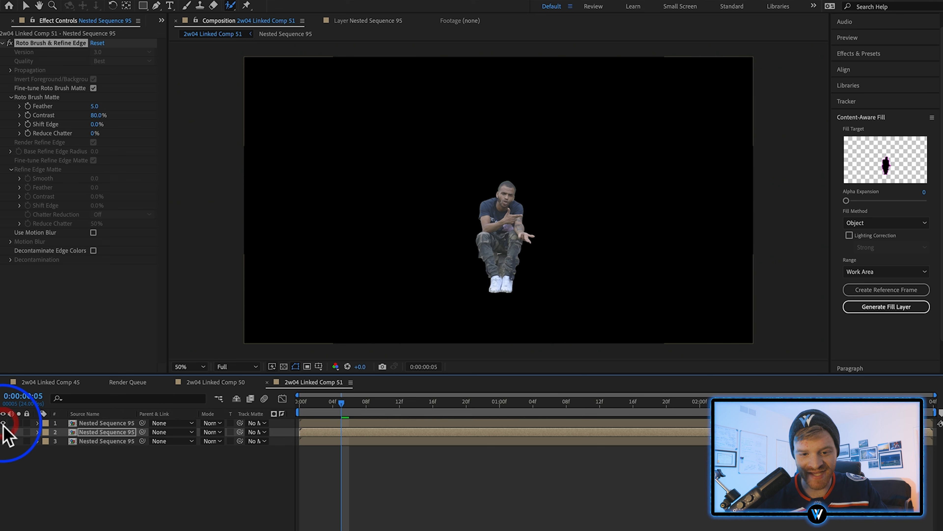
pyautogui.click(3, 423)
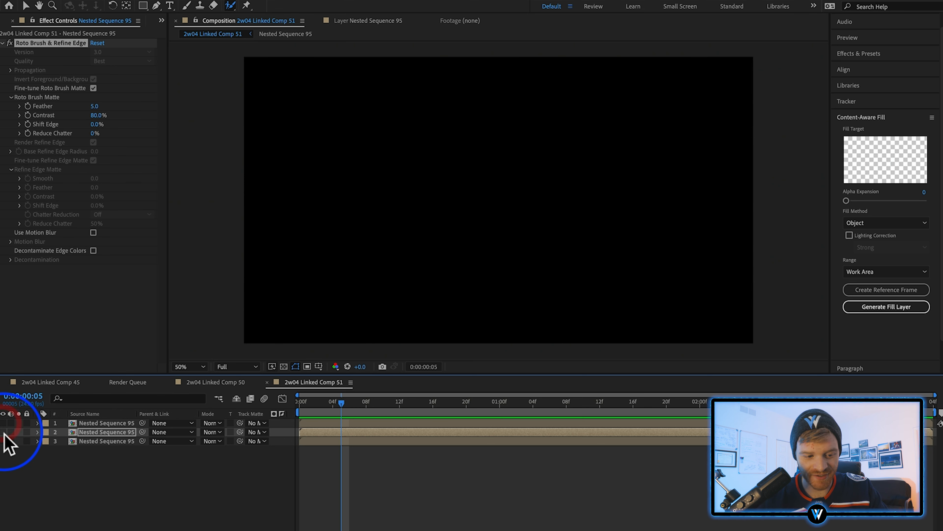
pyautogui.click(3, 432)
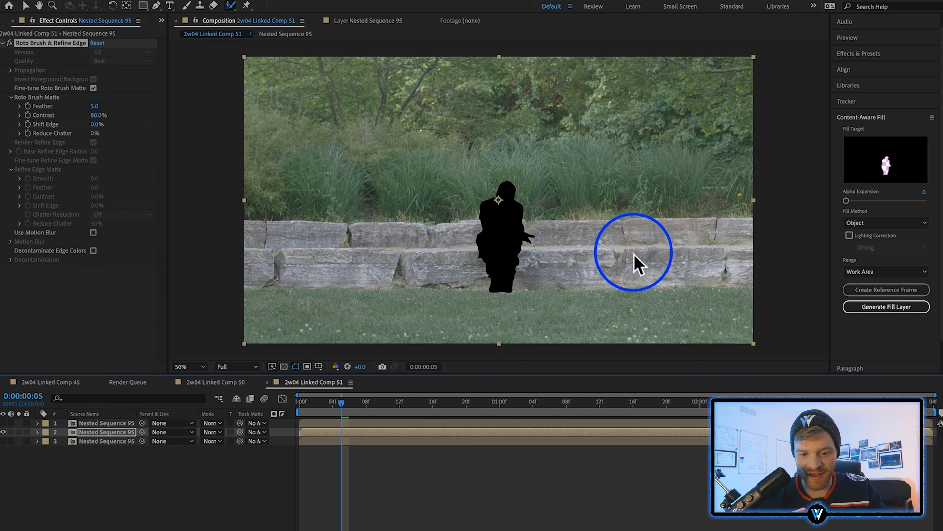
pyautogui.click(3, 432)
pyautogui.click(3, 441)
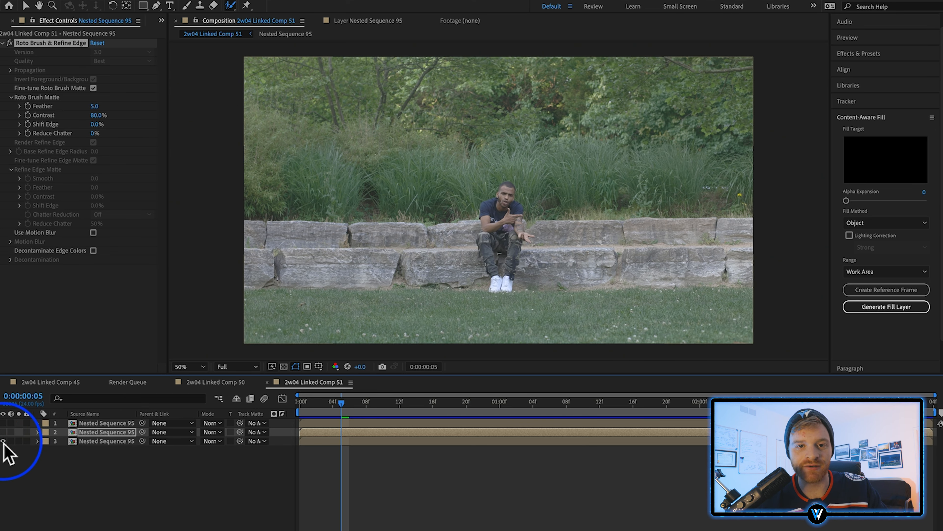
pyautogui.click(3, 441)
pyautogui.click(3, 431)
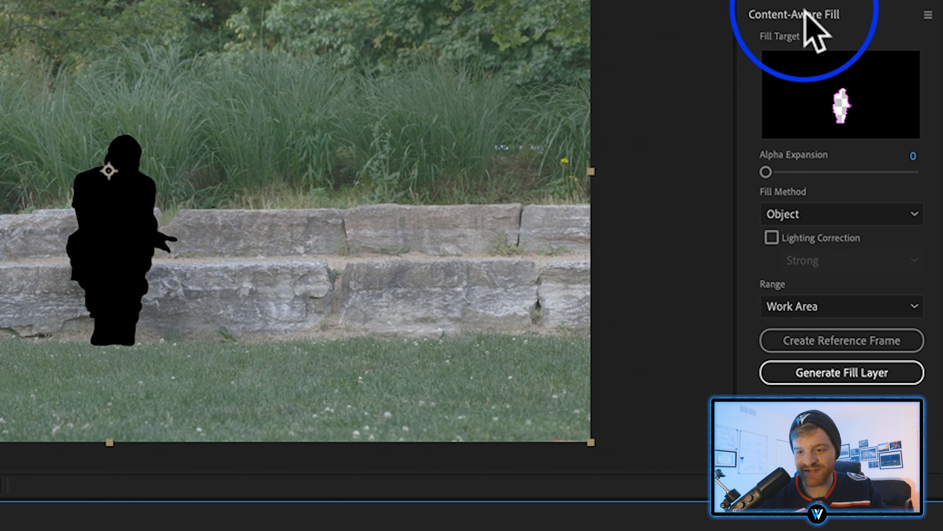
# - Generate a Content-Aware Fill layer with the Object method over the work area and place it beneath the rotoscoped performer layer
pyautogui.click(832, 16)
pyautogui.click(791, 41)
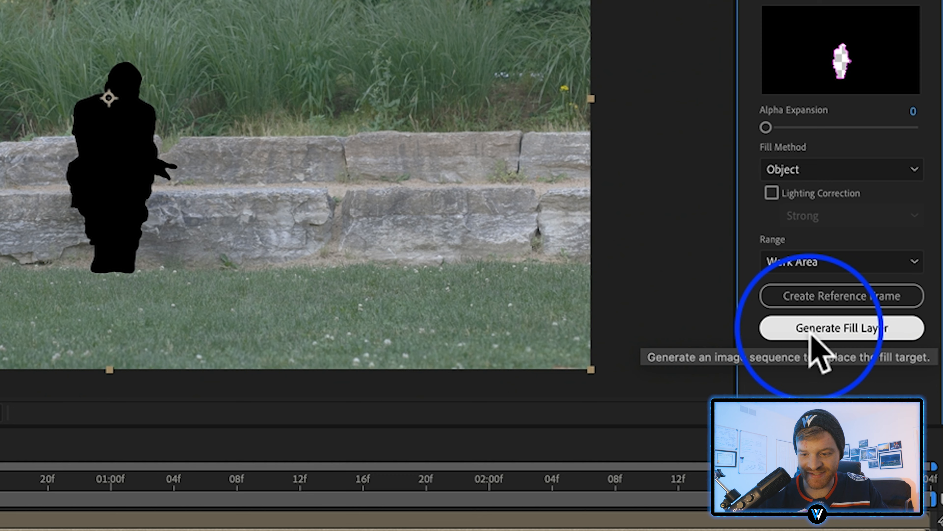
pyautogui.click(809, 334)
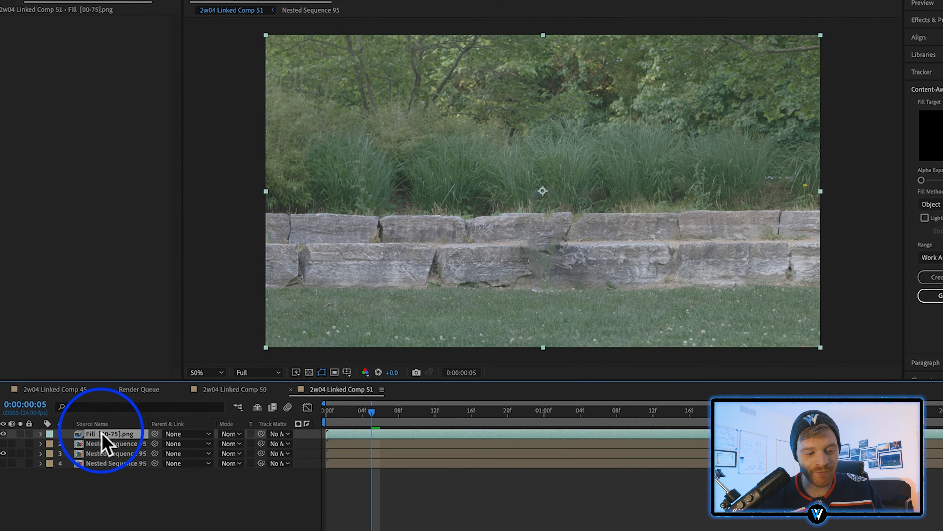
pyautogui.click(95, 423)
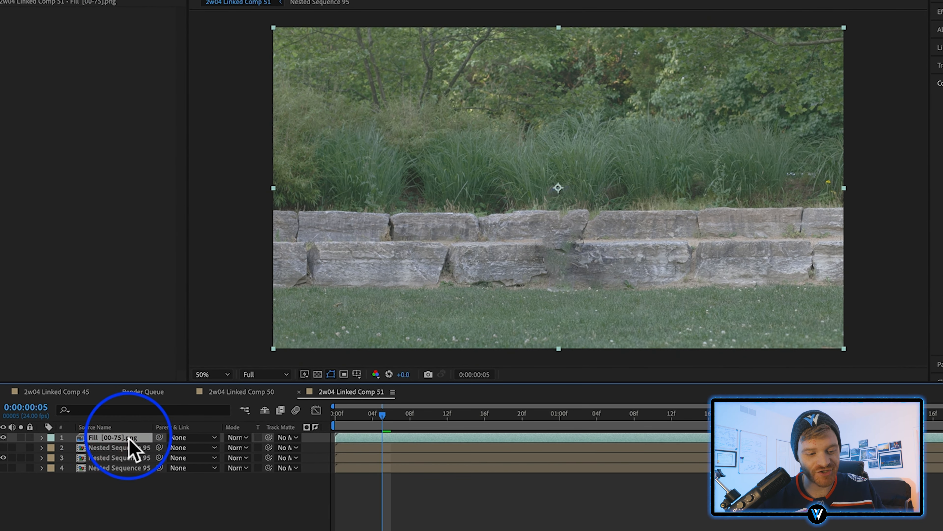
pyautogui.moveTo(126, 439); pyautogui.dragTo(129, 462)
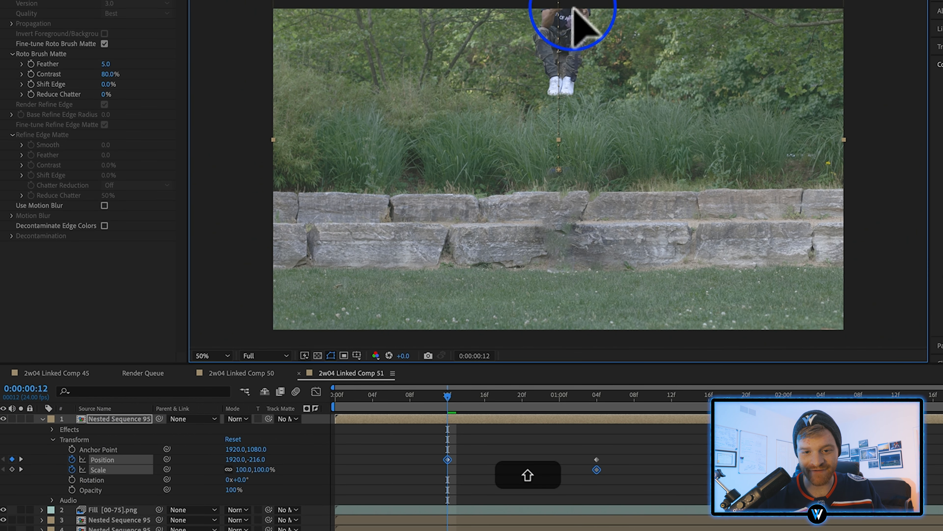
# - At frame 12, scale the performer layer to 144% and raise it out of frame to Position 1920, -1096
pyautogui.moveTo(573, 44); pyautogui.dragTo(573, 0)
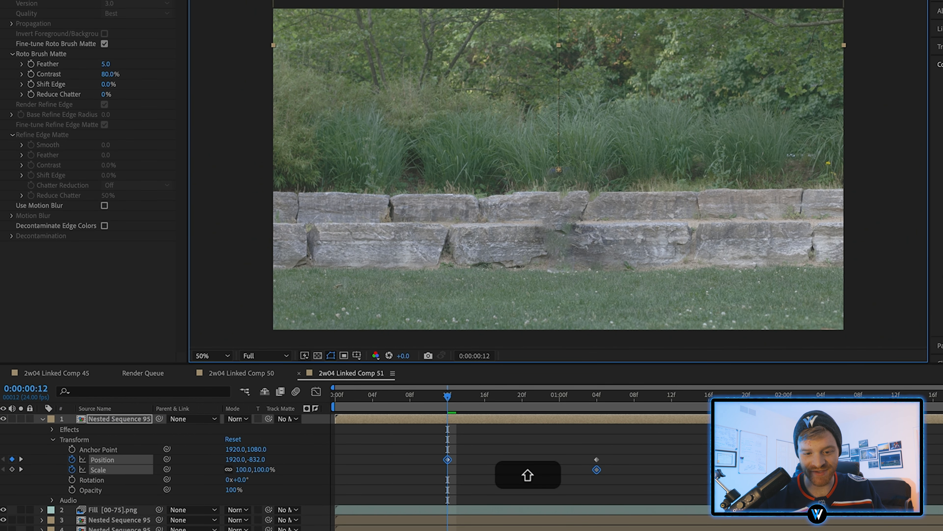
pyautogui.moveTo(247, 469); pyautogui.dragTo(279, 472)
pyautogui.moveTo(628, 84); pyautogui.dragTo(622, 25)
pyautogui.moveTo(467, 401); pyautogui.dragTo(448, 406)
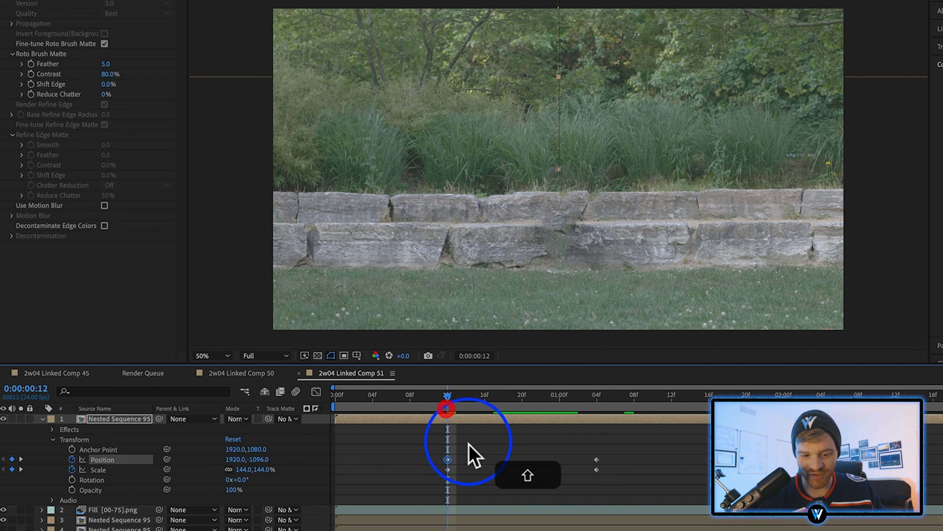
# - Apply Easy Ease In to the performer's landing keyframes for Position and Scale
pyautogui.click(406, 487)
pyautogui.moveTo(621, 448); pyautogui.dragTo(565, 477)
pyautogui.rightClick(597, 470)
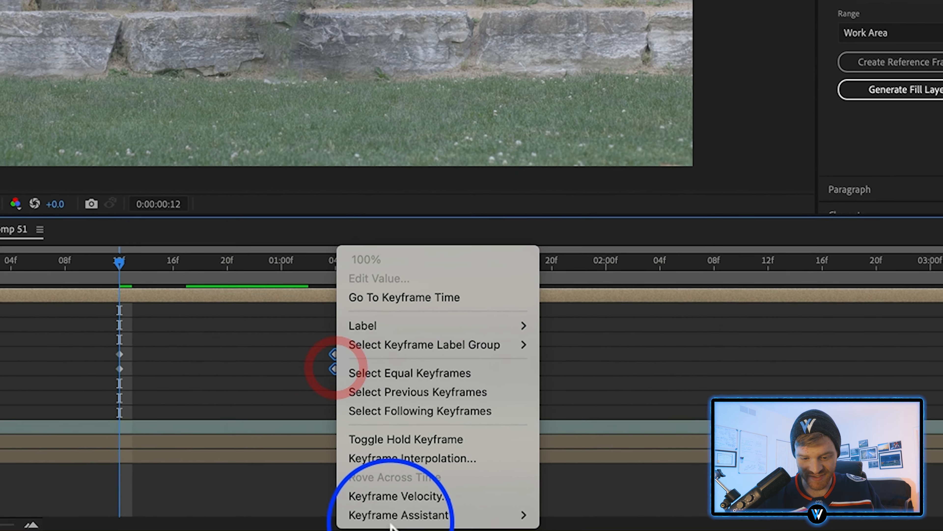
pyautogui.moveTo(394, 517)
pyautogui.click(613, 424)
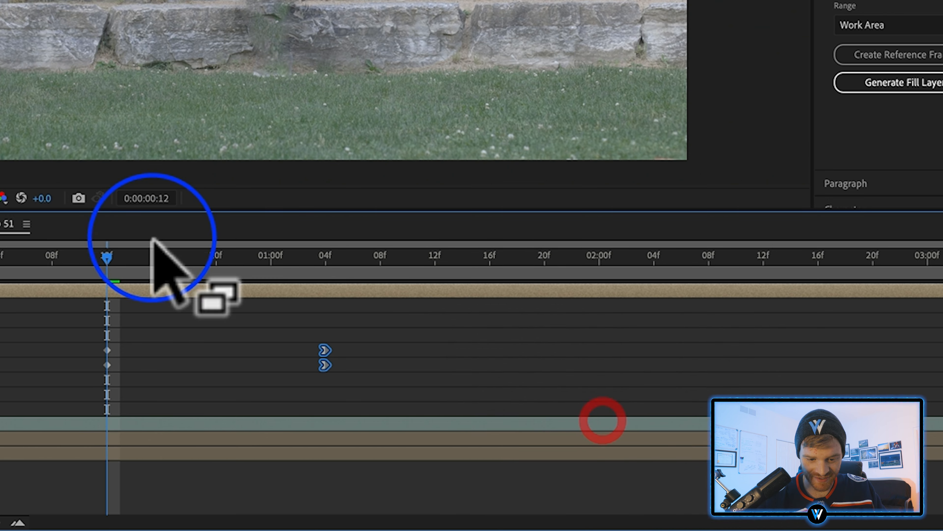
# - Go to a frame midway through the performer's fall and enable motion blur on that layer
pyautogui.click(243, 272)
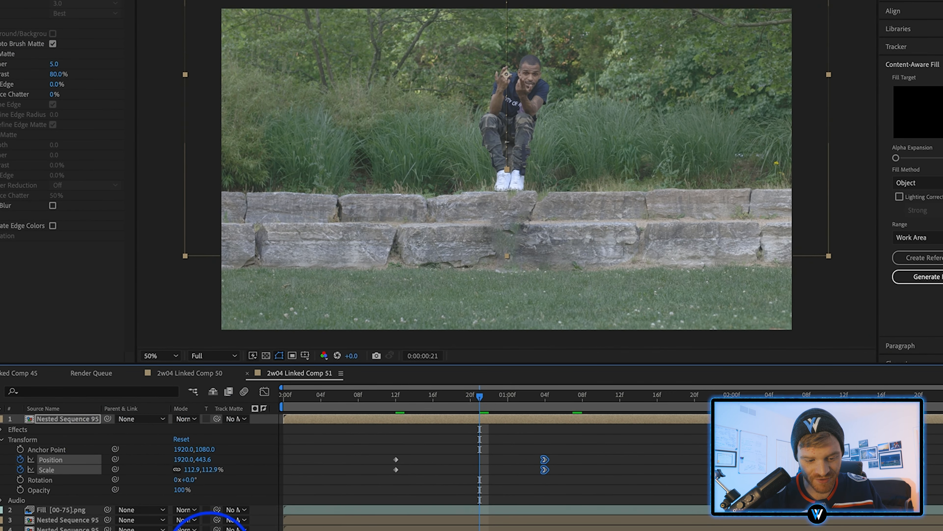
pyautogui.press('F4')
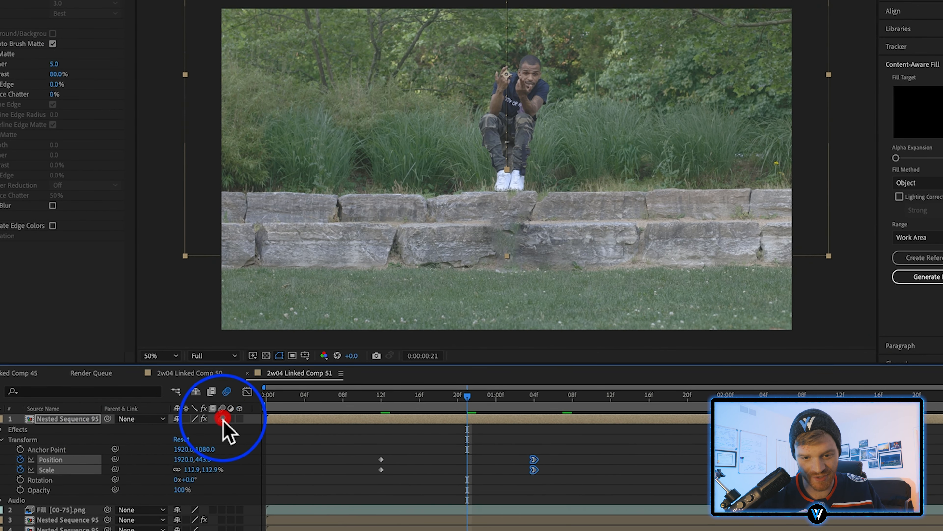
pyautogui.click(222, 418)
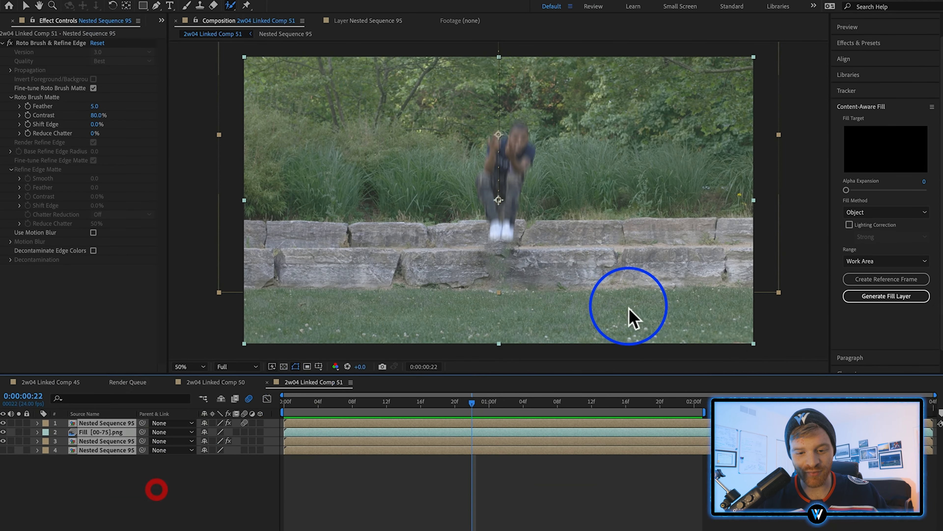
# - Pre-compose all four layers and split the resulting layer at 0:00:01:00, with the second part selected
pyautogui.hotkey('ctrl', 'shift', 'c')
pyautogui.click(721, 359)
pyautogui.moveTo(475, 405)
pyautogui.mouseDown()
pyautogui.moveTo(533, 407)
pyautogui.moveTo(488, 405)
pyautogui.mouseUp()
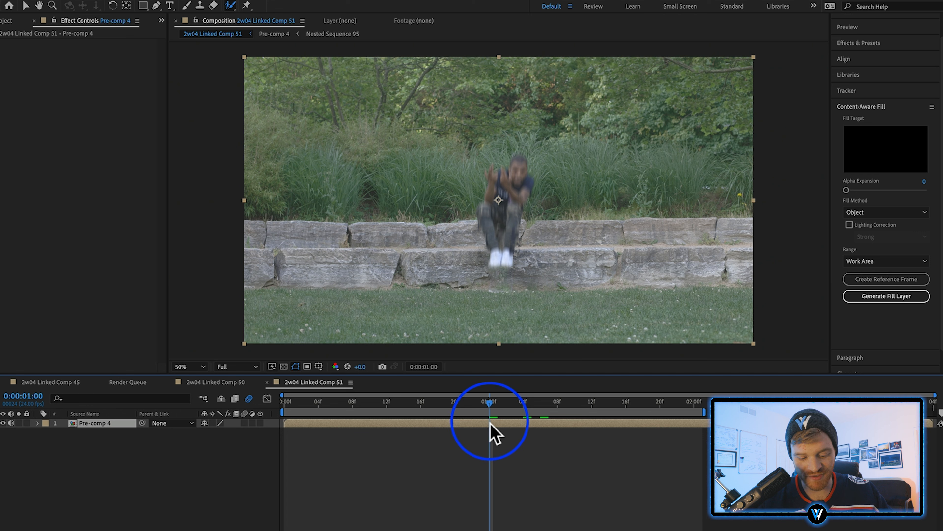
pyautogui.press('super+shift+d')
pyautogui.click(502, 421)
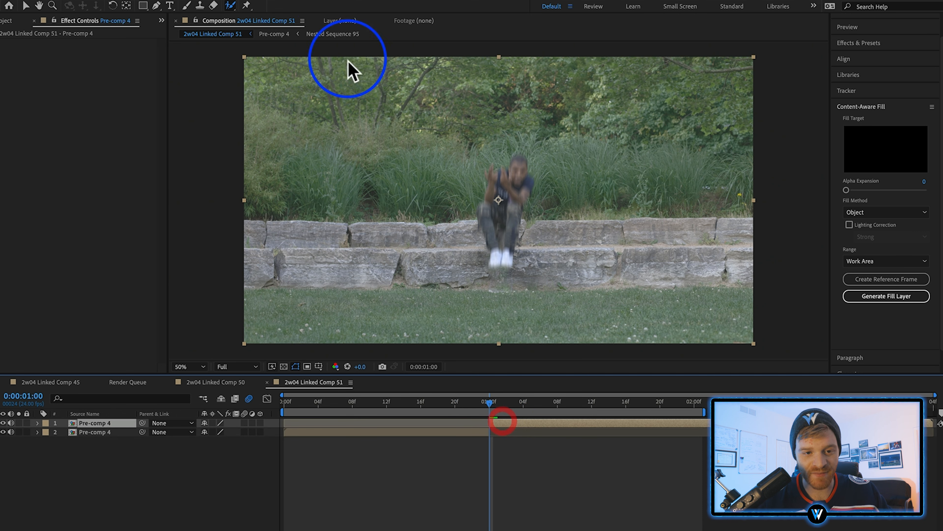
# - Open the Shake Sauce extension, enlarge its window and display the Keyframed presets
pyautogui.click(323, 2)
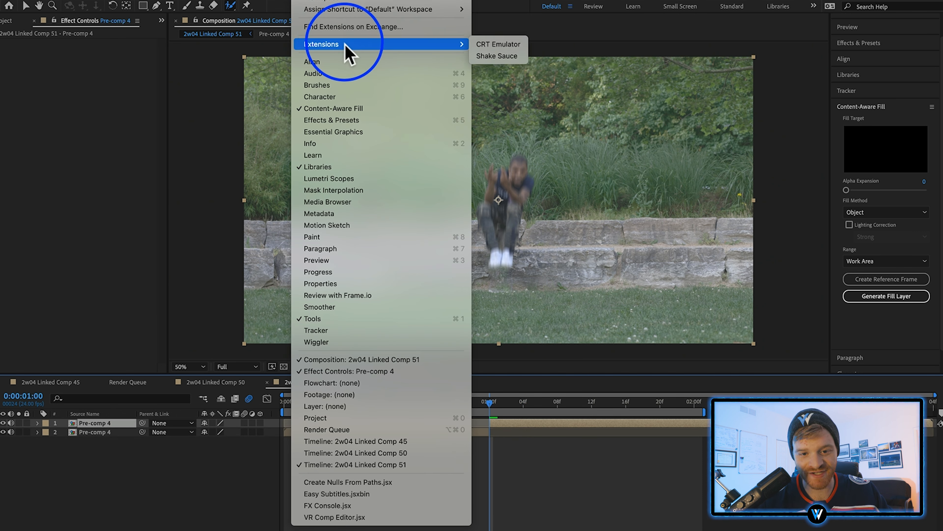
pyautogui.moveTo(462, 44)
pyautogui.click(493, 59)
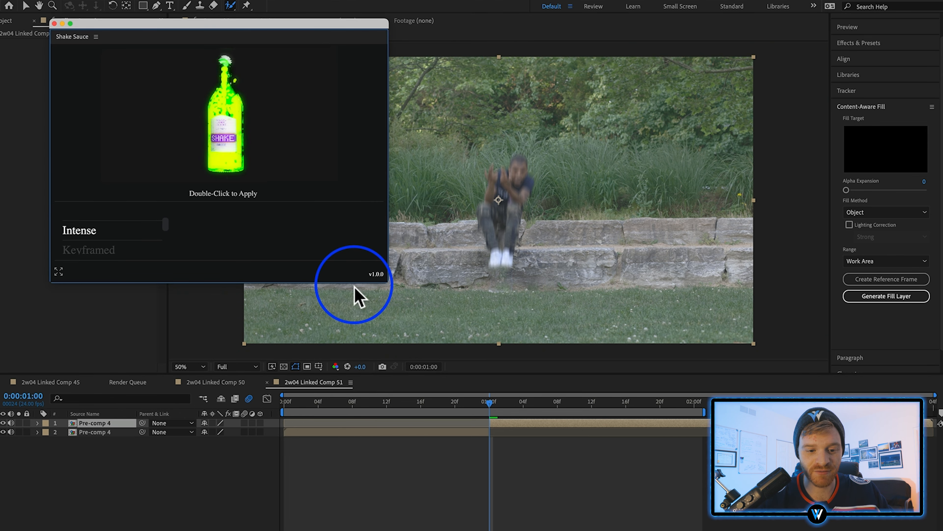
pyautogui.moveTo(381, 276); pyautogui.dragTo(405, 426)
pyautogui.click(88, 260)
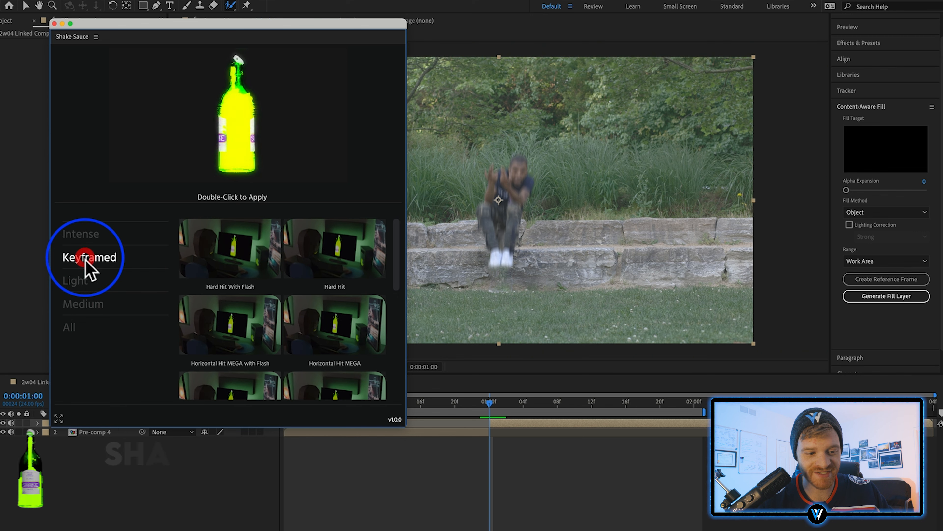
# - Preview Hard Hit With Flash and browse further down the Keyframed shake presets
pyautogui.click(236, 265)
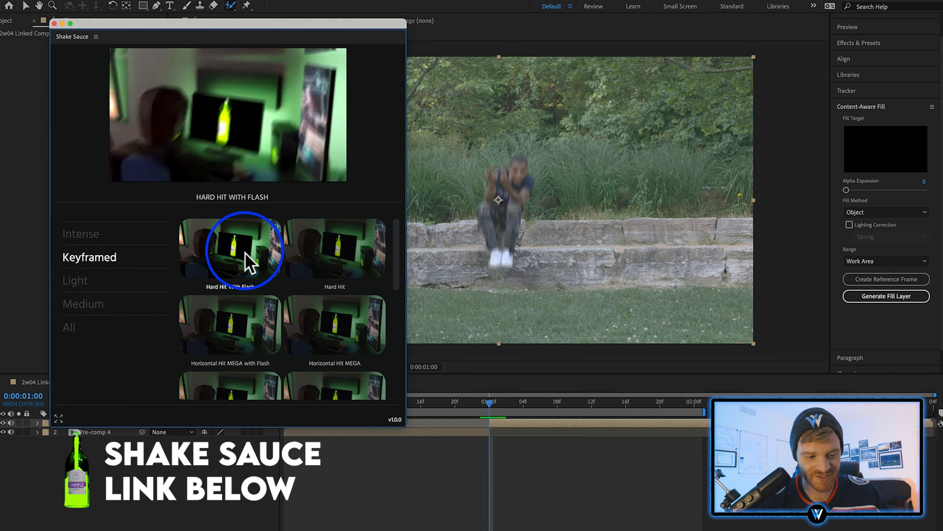
pyautogui.scroll(-2, 248, 261)
pyautogui.click(245, 277)
pyautogui.scroll(-3, 245, 290)
pyautogui.click(247, 294)
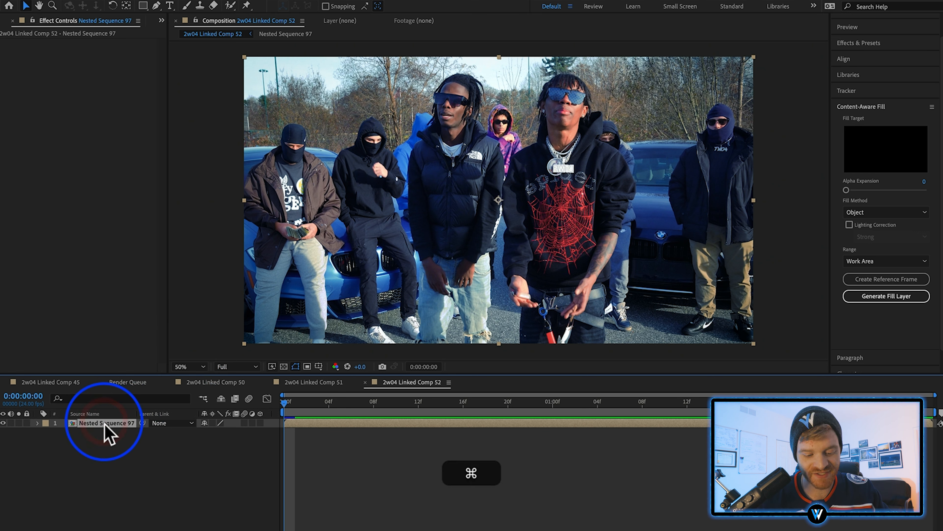
# - Duplicate the Nested Sequence 97 layer, isolate the performer in the spiderweb hoodie on the top copy with the Roto Brush, and freeze it
pyautogui.press('super+d')
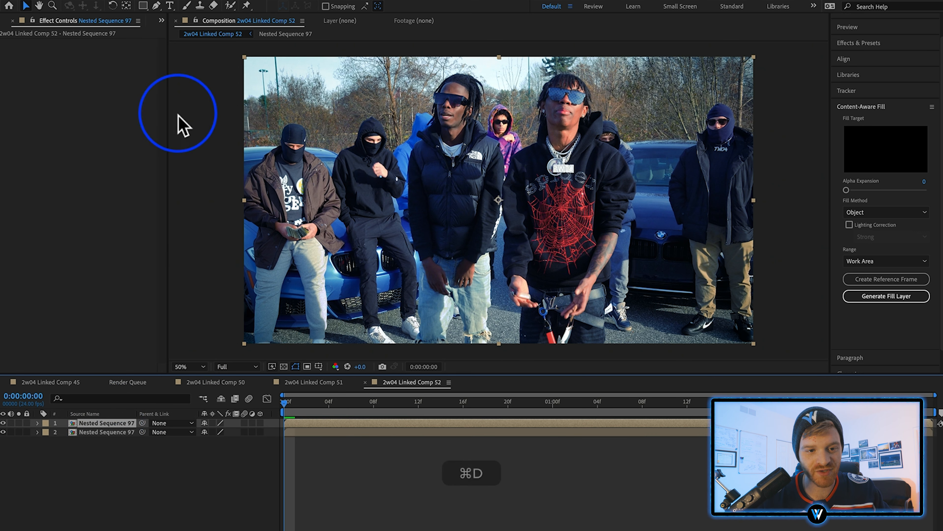
pyautogui.click(229, 6)
pyautogui.doubleClick(581, 244)
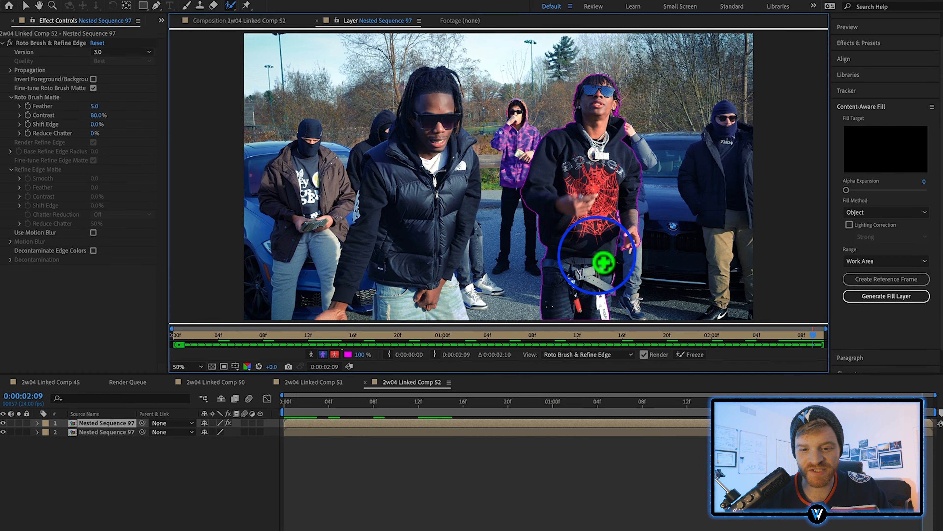
pyautogui.click(688, 355)
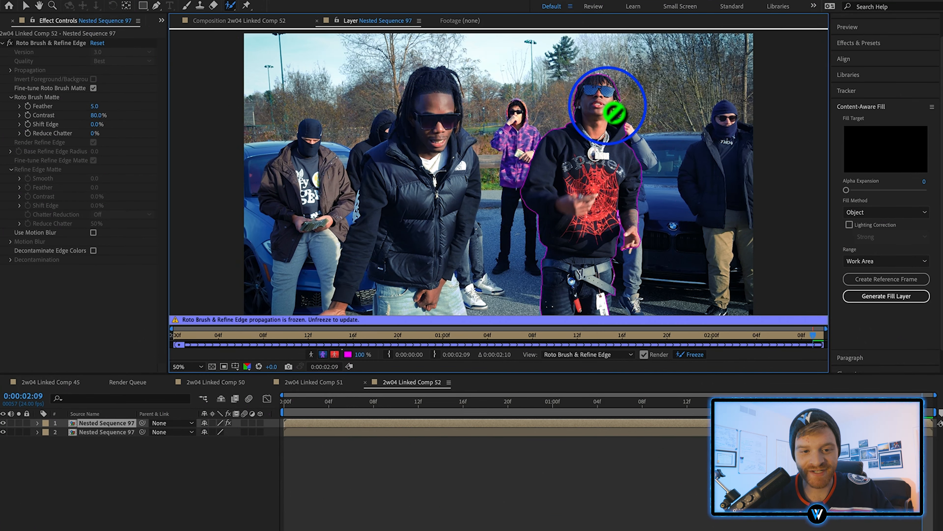
# - Check the rotoscoped performer alone in the composition, and make the original background layer visible again
pyautogui.click(230, 21)
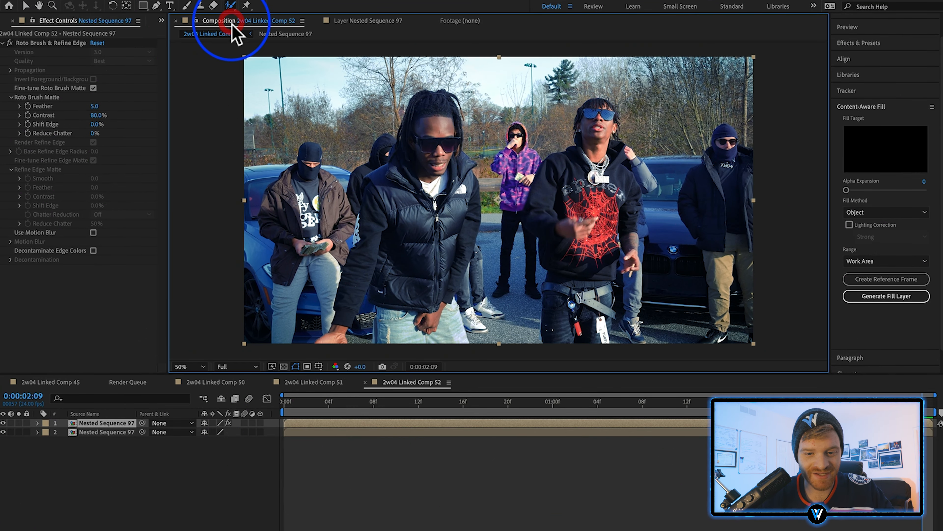
pyautogui.click(3, 431)
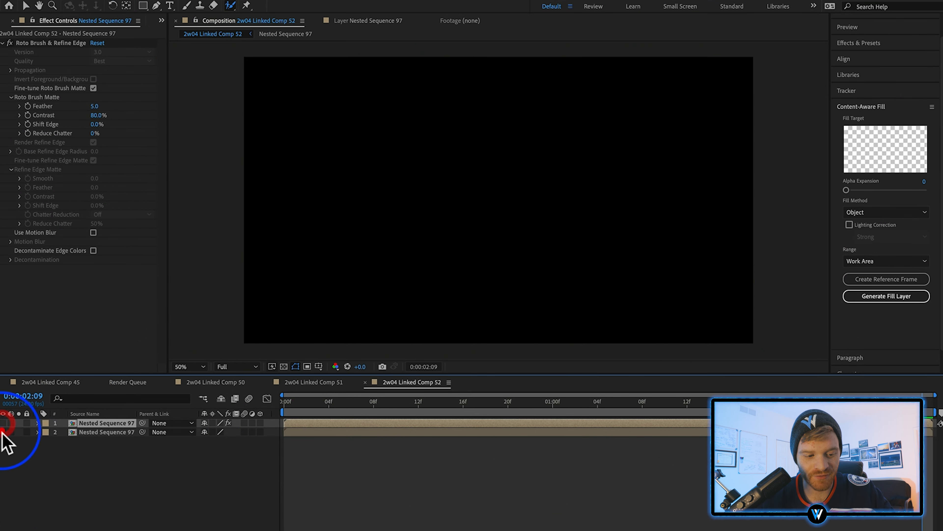
pyautogui.click(4, 423)
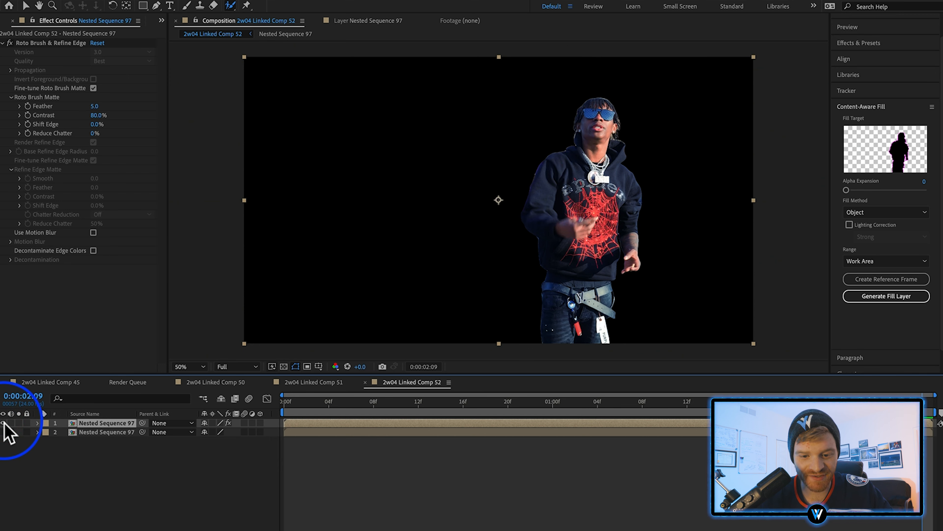
pyautogui.click(3, 431)
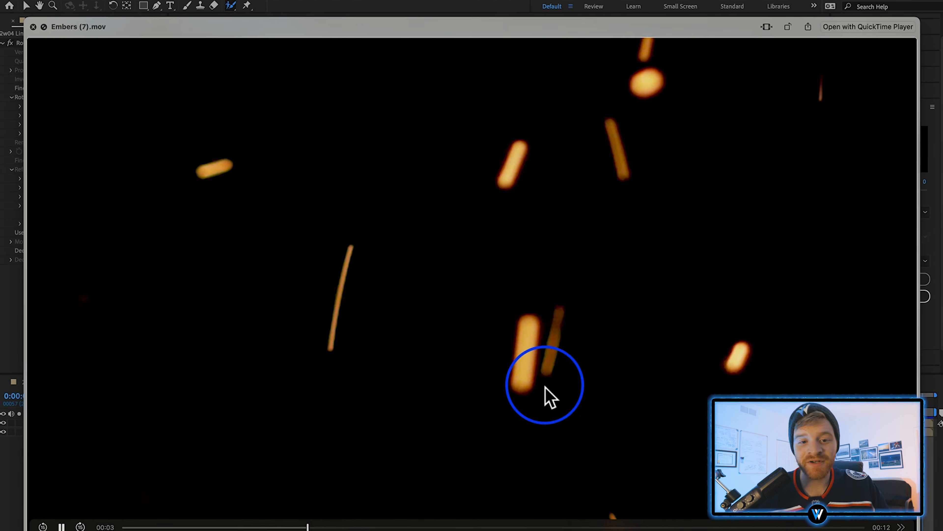
# - Scrub through the Embers (7).mov preview and add the clip as the top layer of the composition
pyautogui.moveTo(188, 528); pyautogui.dragTo(377, 524)
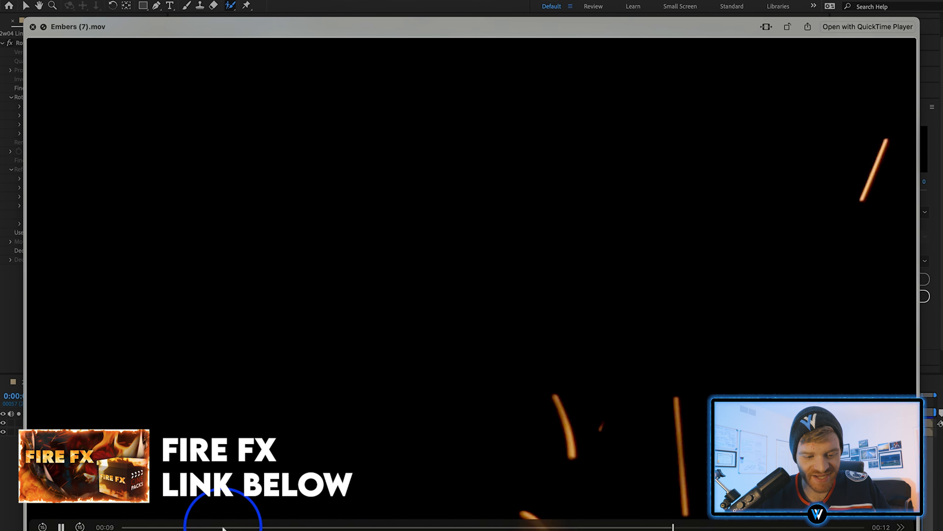
pyautogui.moveTo(224, 527); pyautogui.dragTo(281, 524)
pyautogui.press('space')
pyautogui.moveTo(828, 133); pyautogui.dragTo(318, 477)
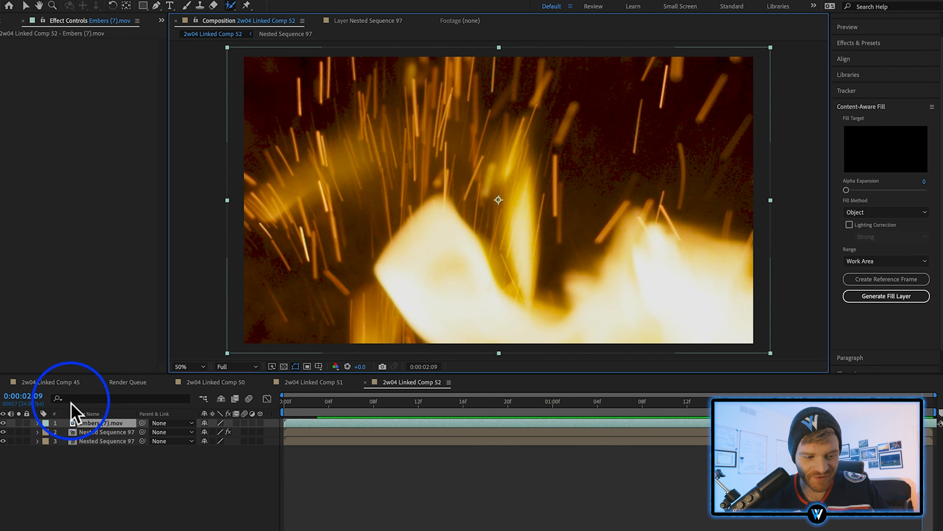
# - Move the Embers (7).mov layer between the two Nested Sequence 97 layers, narrow it and centre it behind the spiderweb-hoodie performer
pyautogui.moveTo(118, 426); pyautogui.dragTo(120, 437)
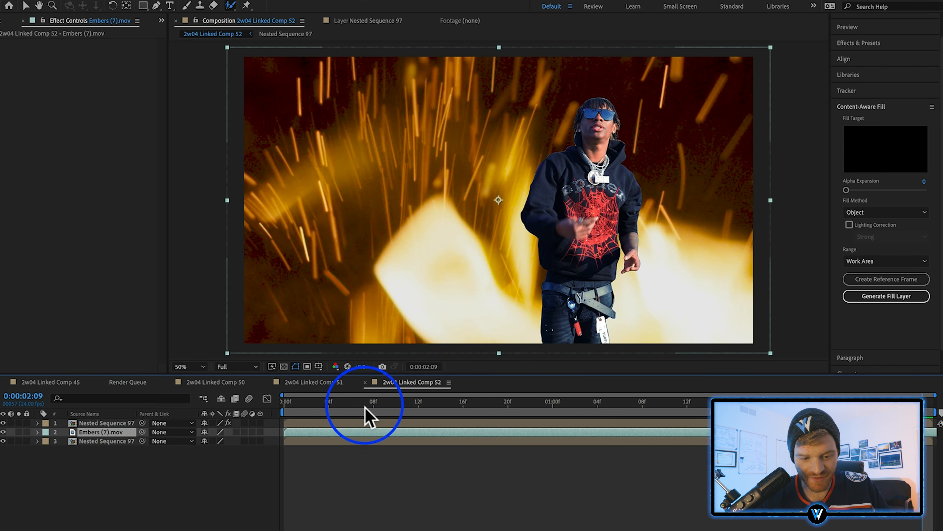
pyautogui.moveTo(365, 409); pyautogui.dragTo(684, 422)
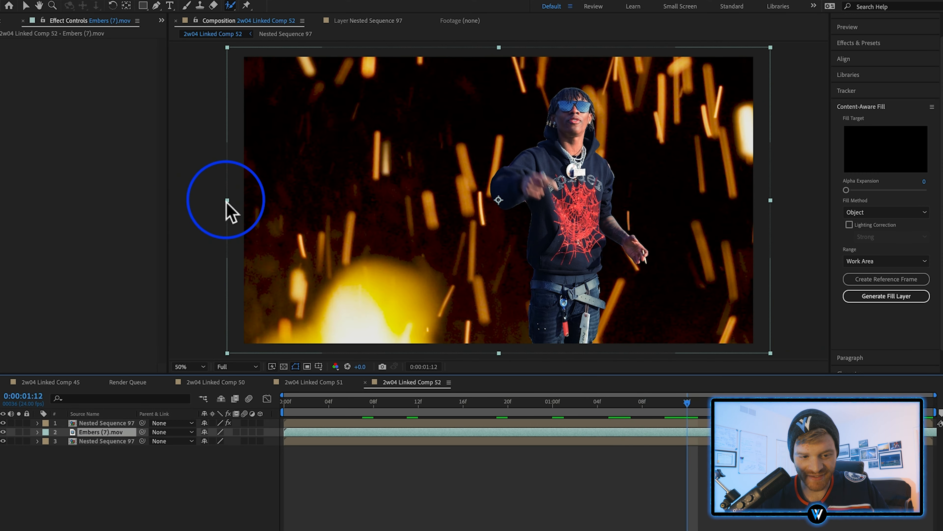
pyautogui.moveTo(227, 201); pyautogui.dragTo(362, 205)
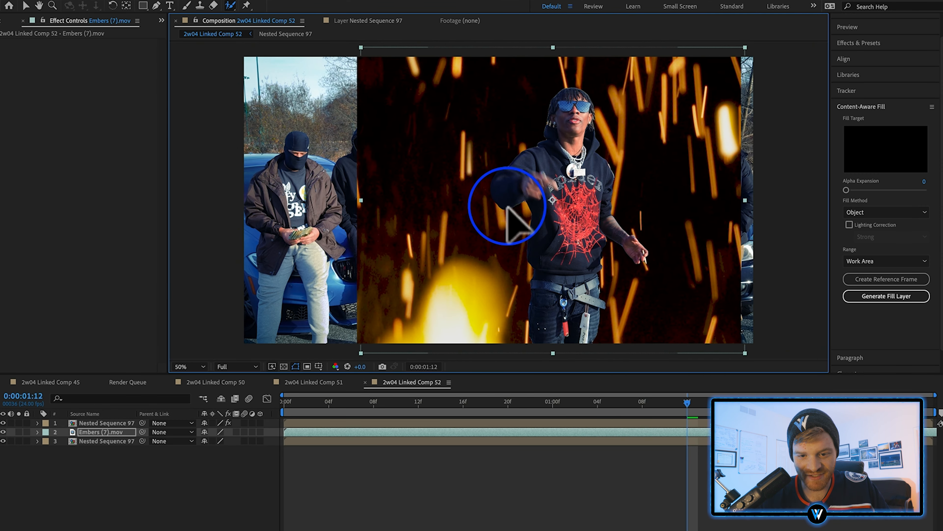
pyautogui.moveTo(507, 208); pyautogui.dragTo(533, 207)
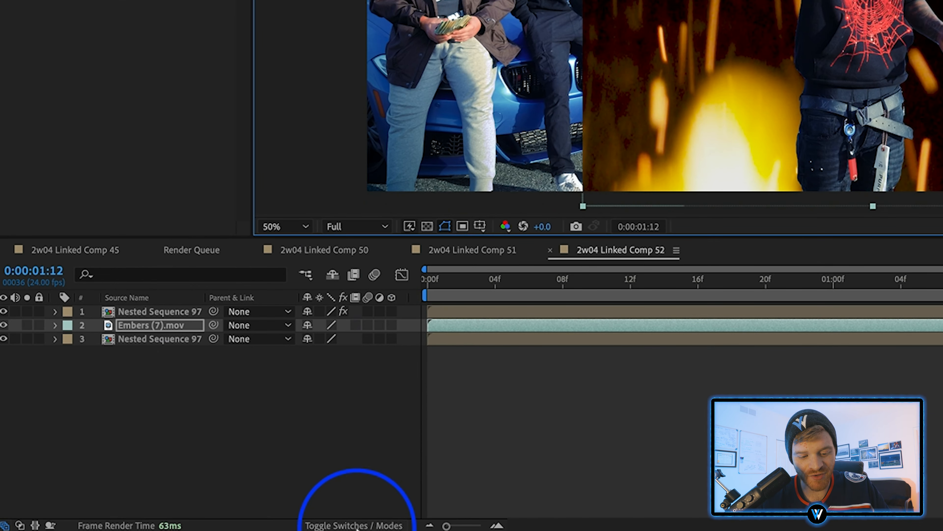
# - Set the track matte of Embers (7).mov to 1. Nested Sequence 97 and check the ember-filled silhouette across the clip
pyautogui.click(357, 524)
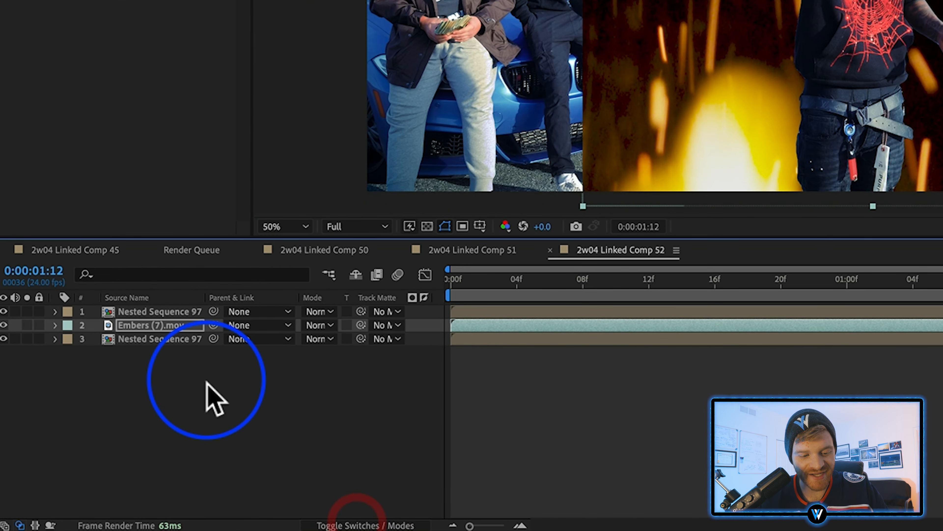
pyautogui.click(392, 325)
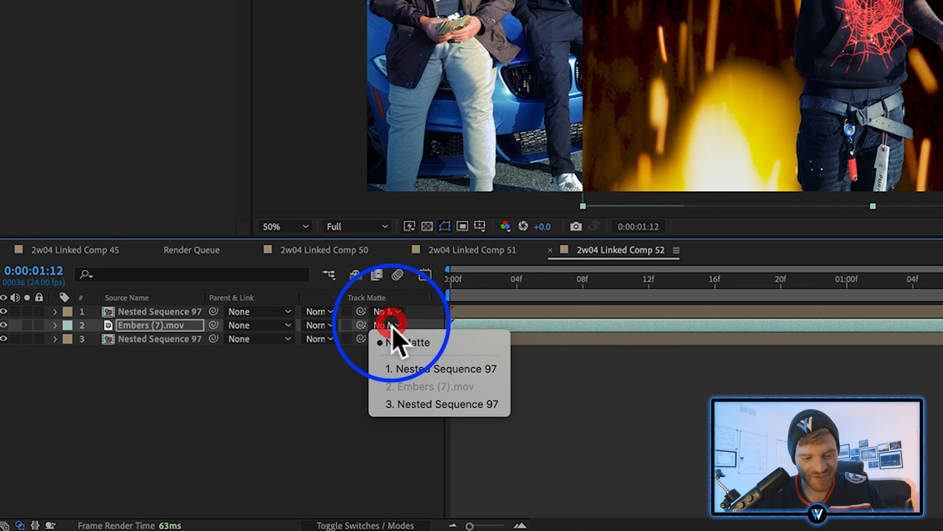
pyautogui.click(408, 369)
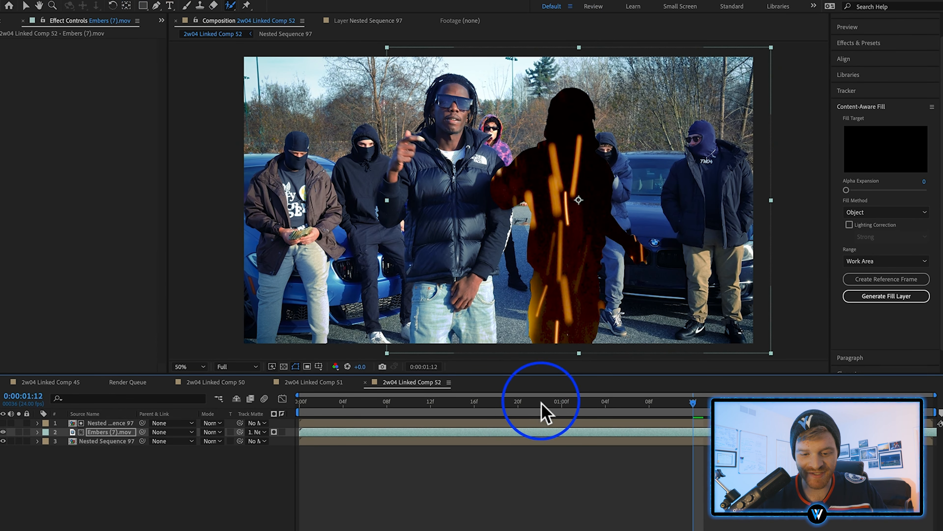
pyautogui.moveTo(541, 362); pyautogui.dragTo(350, 366)
pyautogui.moveTo(350, 405); pyautogui.dragTo(683, 411)
pyautogui.moveTo(840, 403); pyautogui.dragTo(663, 413)
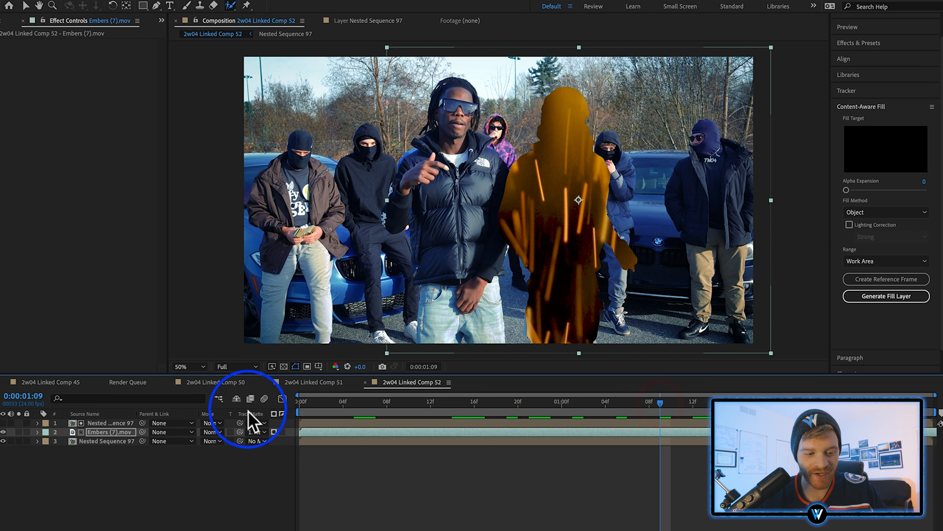
# - Duplicate the rotoscoped Nested Sequence 97 matte layer and make the top copy visible
pyautogui.click(109, 423)
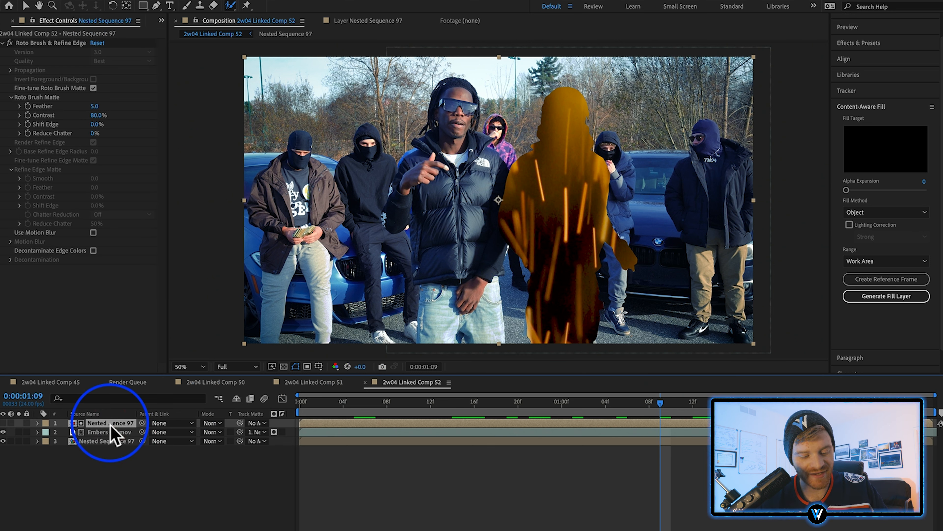
pyautogui.press('super+d')
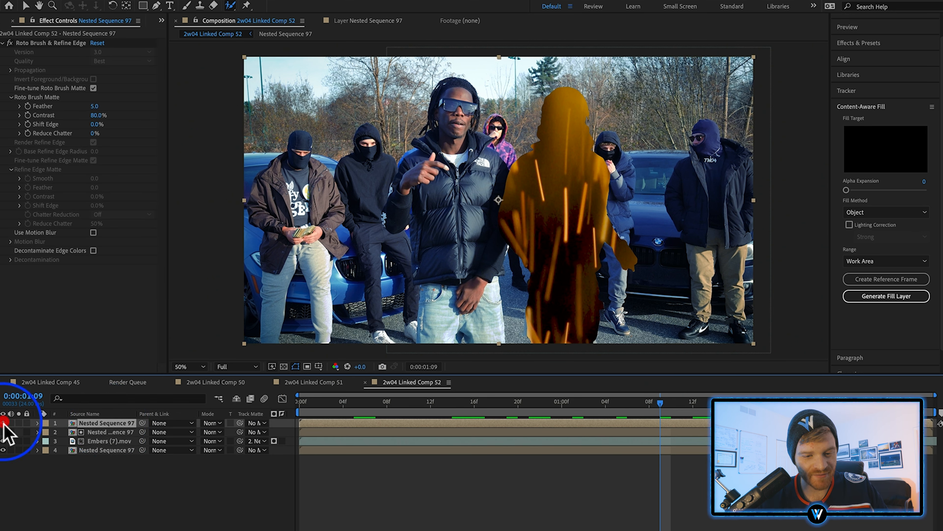
pyautogui.click(3, 423)
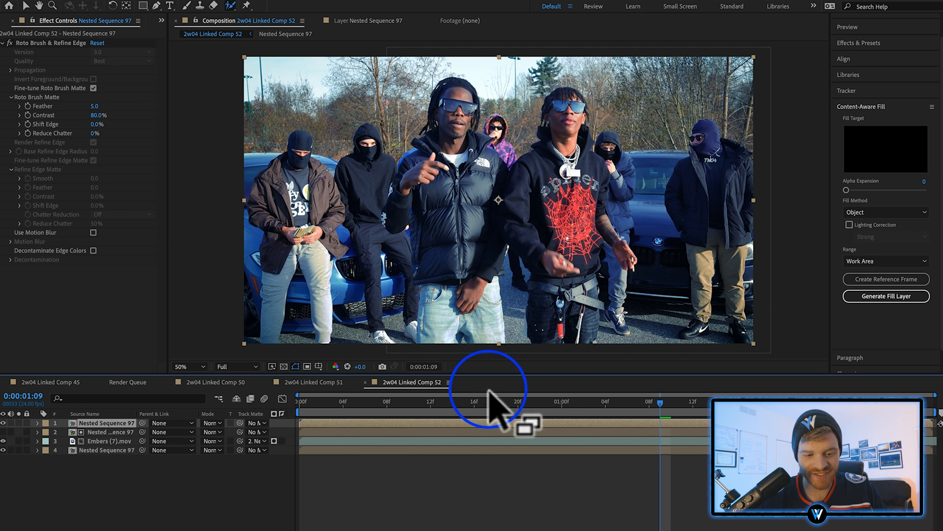
# - Animate the top layer's Position from a keyframe at about 17 frames to 2824.0, 1080.0 at 0:00:01:08, moving the performer off the silhouette
pyautogui.press('Home')
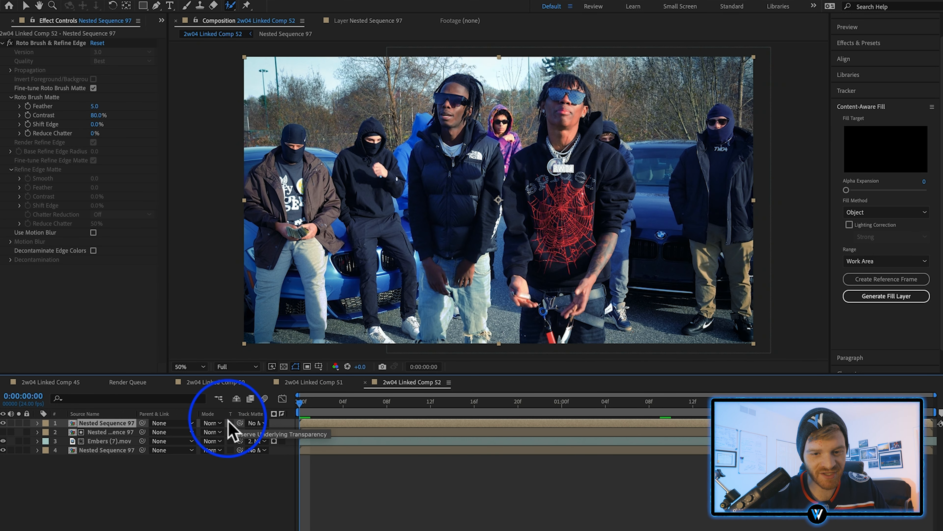
pyautogui.press('p')
pyautogui.click(64, 431)
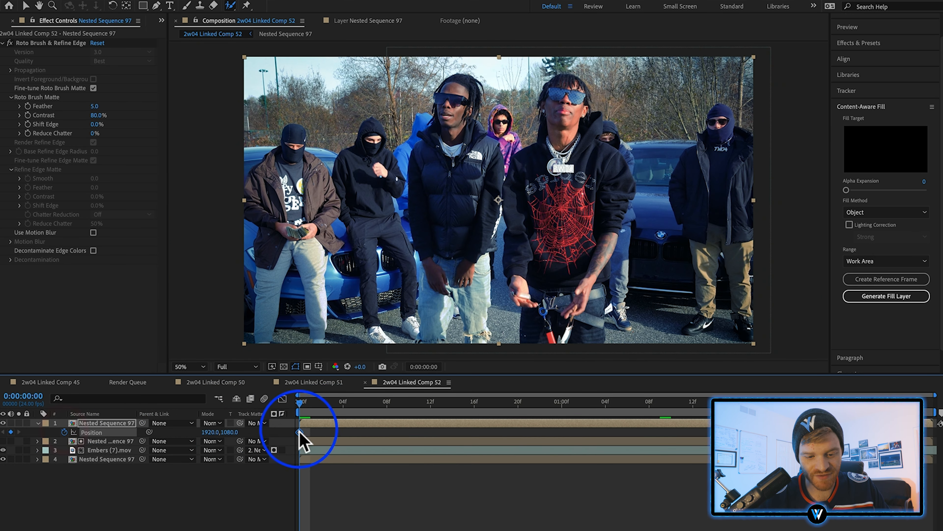
pyautogui.moveTo(299, 432); pyautogui.dragTo(485, 431)
pyautogui.click(606, 403)
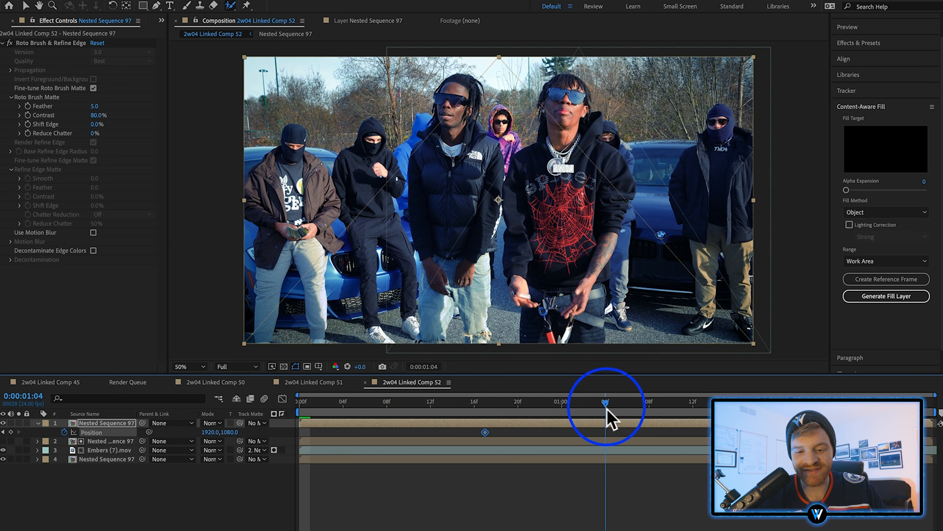
pyautogui.moveTo(608, 409); pyautogui.dragTo(644, 413)
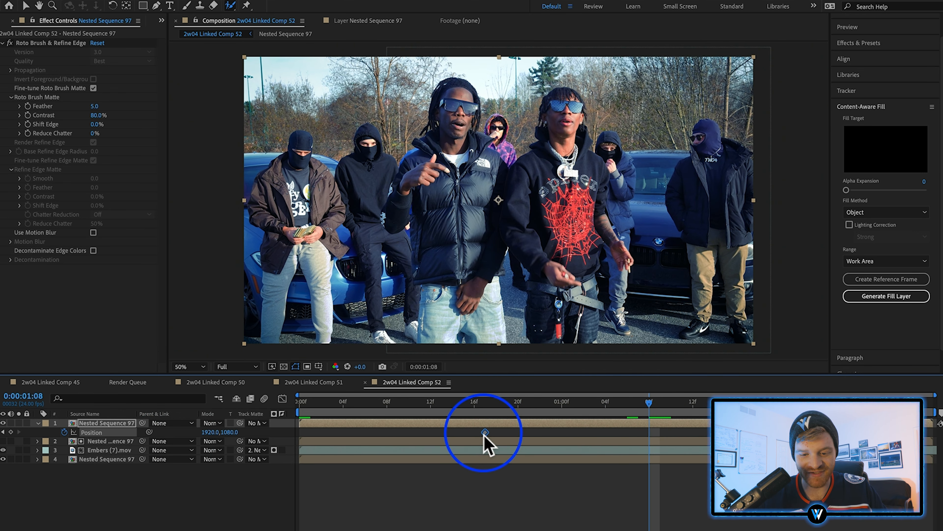
pyautogui.moveTo(558, 206); pyautogui.dragTo(673, 228)
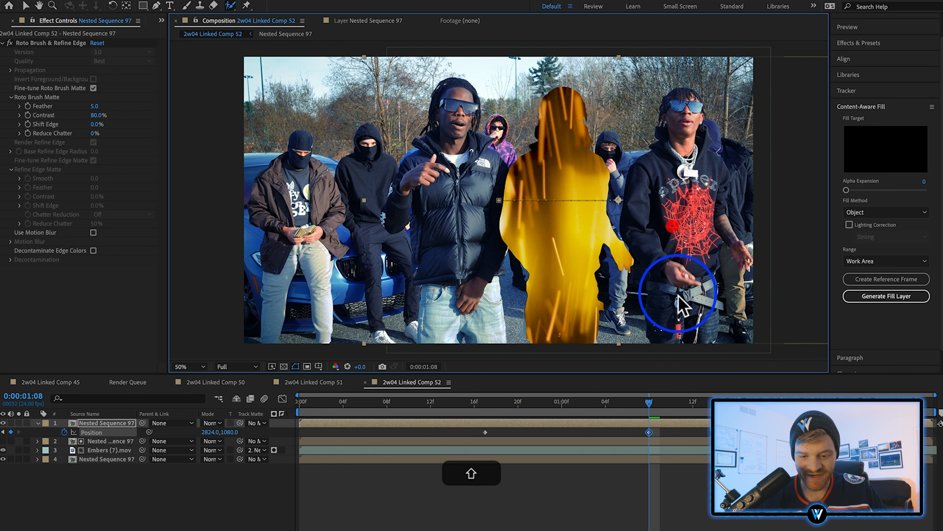
# - Paste the offset Position keyframe at 0:00:02:00 and the original 1920.0, 1080.0 keyframe at 0:00:02:07
pyautogui.moveTo(651, 406); pyautogui.dragTo(827, 407)
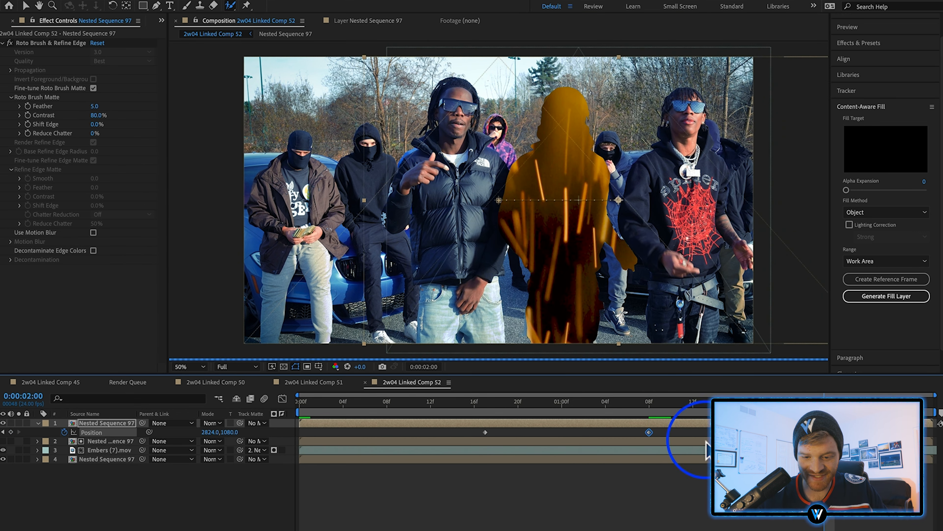
pyautogui.keyDown('super'); pyautogui.click(650, 432); pyautogui.keyUp('super')
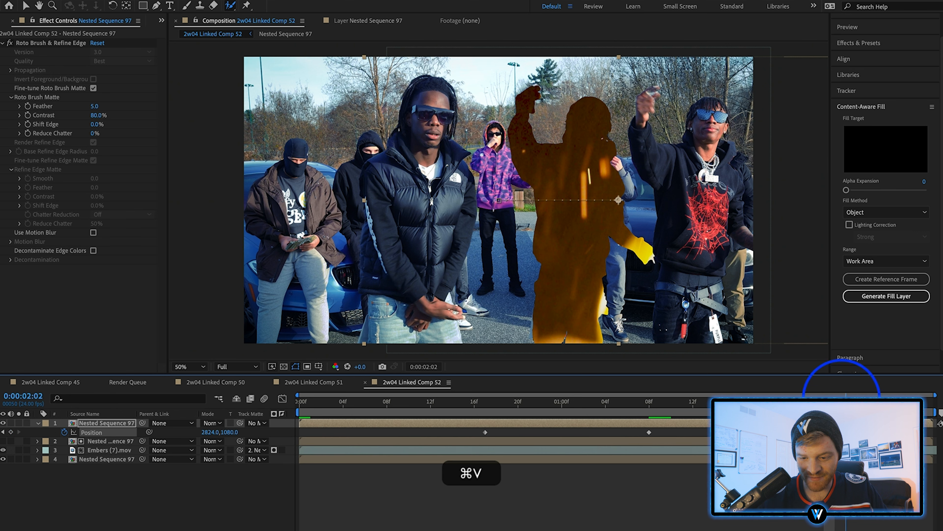
pyautogui.click(904, 401)
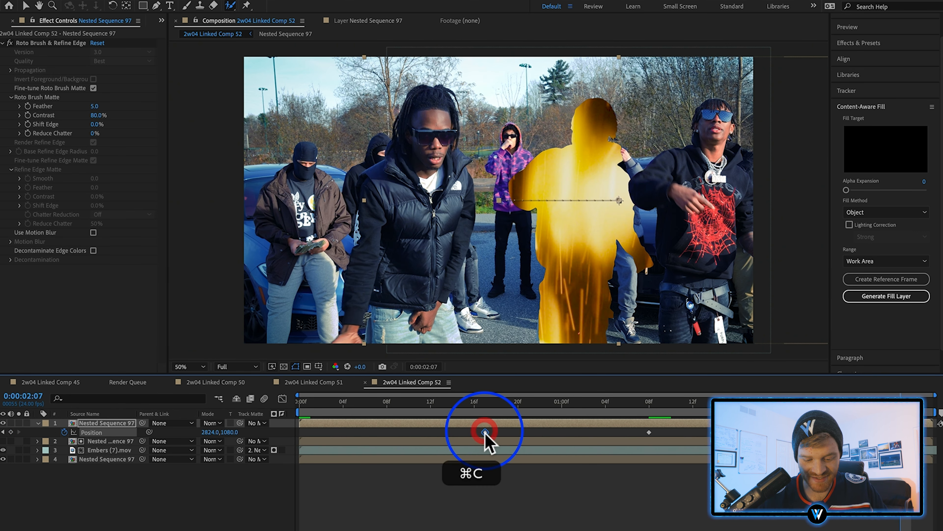
pyautogui.press('super+v')
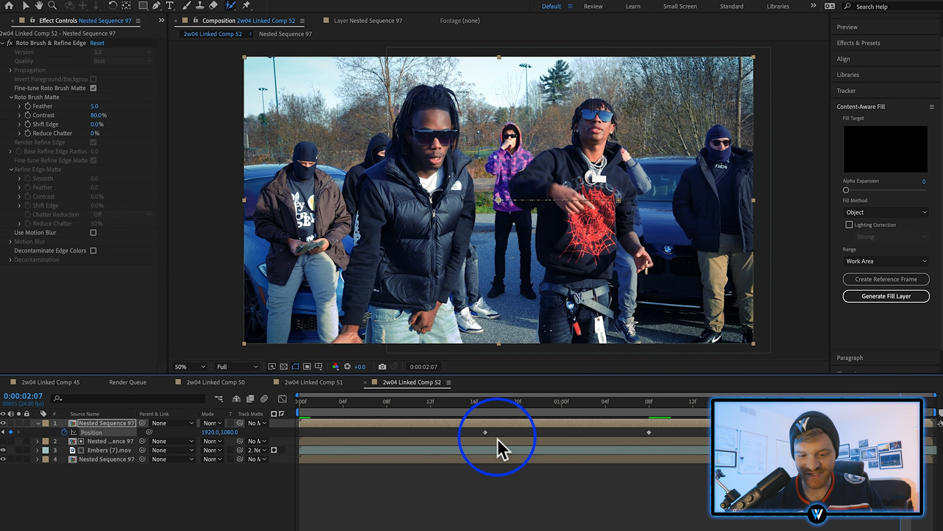
# - Apply easing to the first Position keyframe and open the Keyframe Assistant options for the keyframe at 0:00:01:08
pyautogui.click(485, 433)
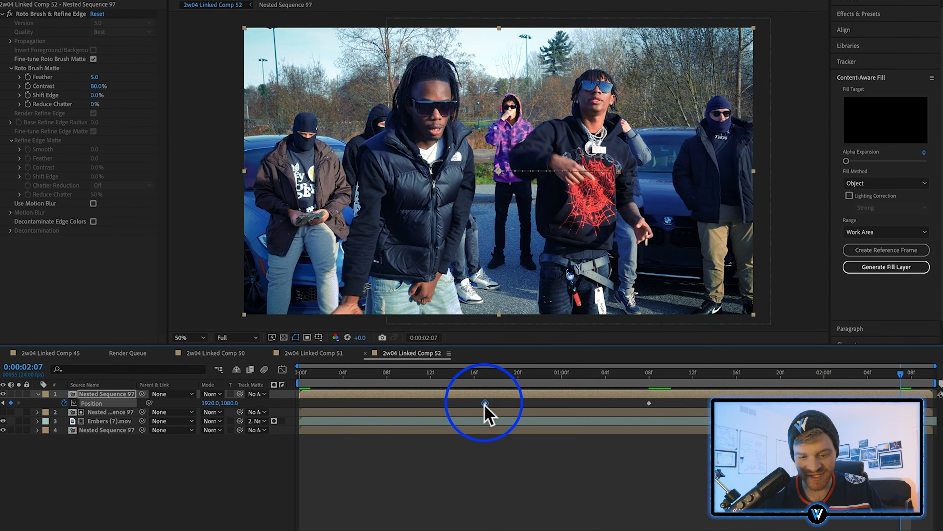
pyautogui.rightClick(485, 432)
pyautogui.moveTo(557, 522)
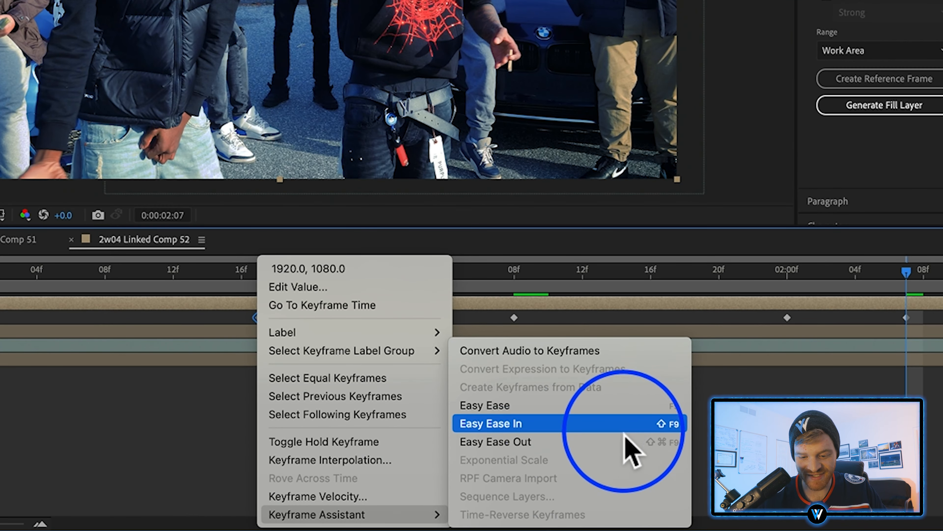
pyautogui.click(721, 474)
pyautogui.click(649, 394)
pyautogui.doubleClick(517, 317)
pyautogui.press('Escape')
pyautogui.rightClick(514, 317)
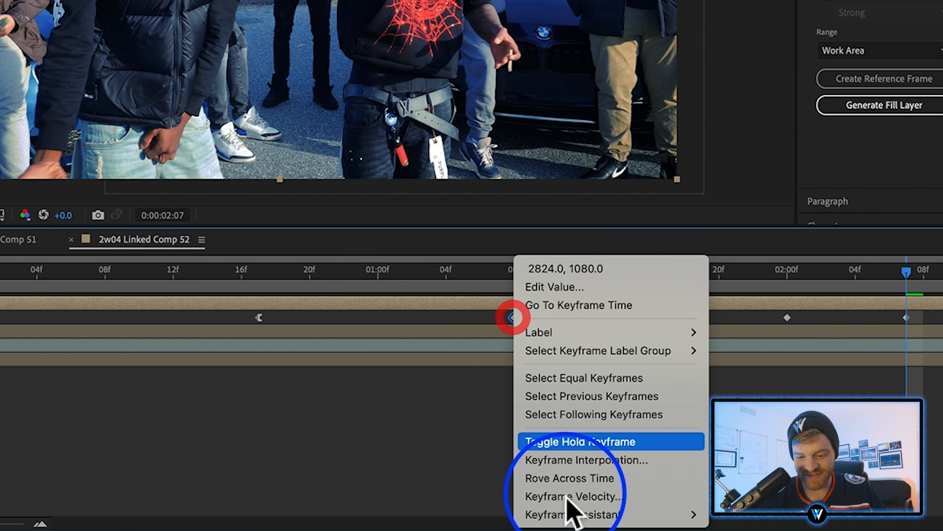
pyautogui.moveTo(578, 517)
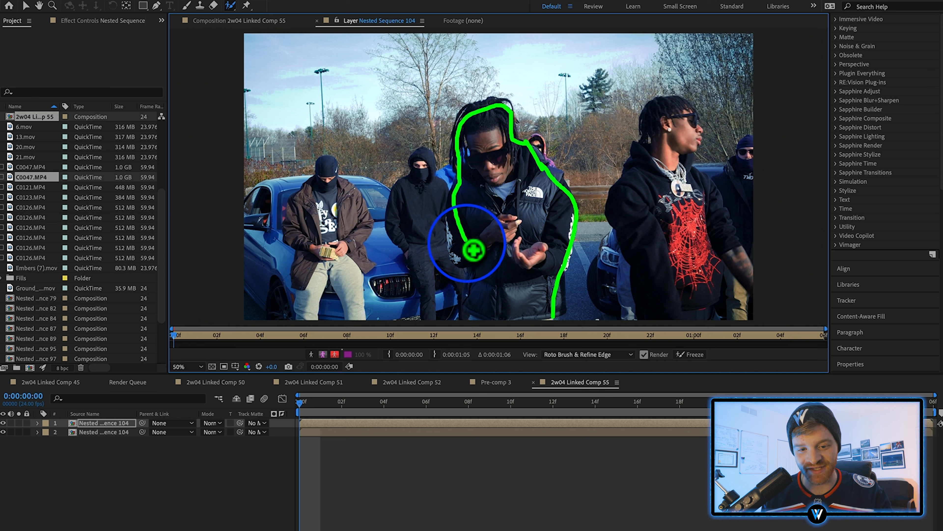
# - Isolate the performer in the black puffer vest on the top Nested Sequence 104 layer with the Roto Brush and freeze the propagation
pyautogui.moveTo(474, 298)
pyautogui.mouseDown()
pyautogui.moveTo(473, 318)
pyautogui.moveTo(523, 321)
pyautogui.moveTo(500, 172)
pyautogui.moveTo(497, 312)
pyautogui.mouseUp()
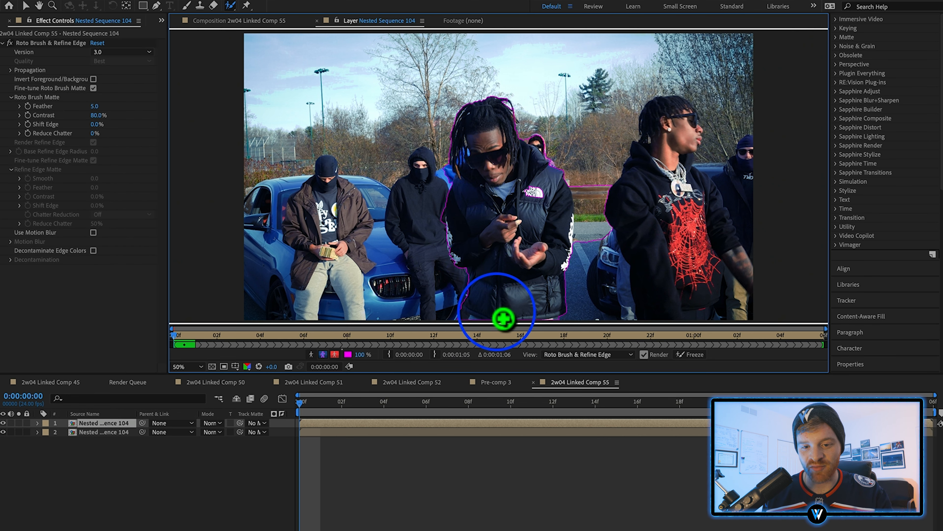
pyautogui.moveTo(543, 189); pyautogui.dragTo(546, 197)
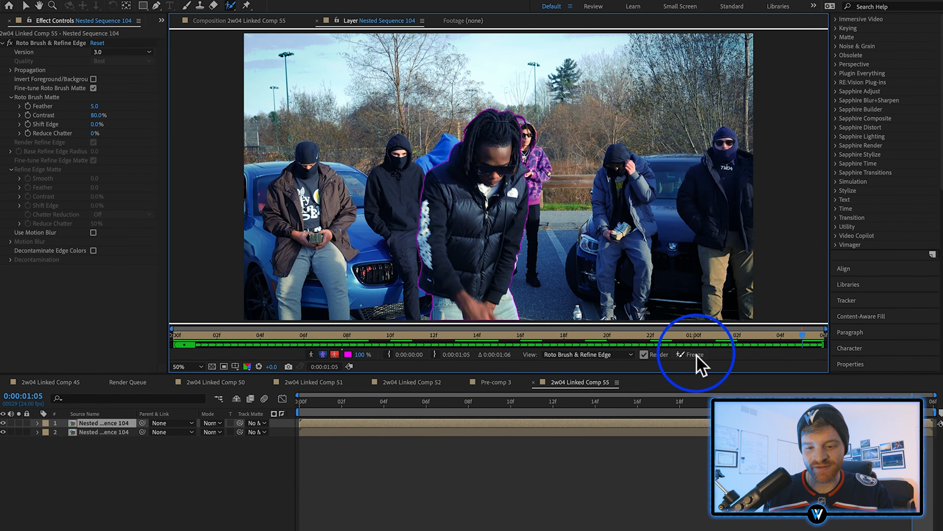
pyautogui.click(695, 355)
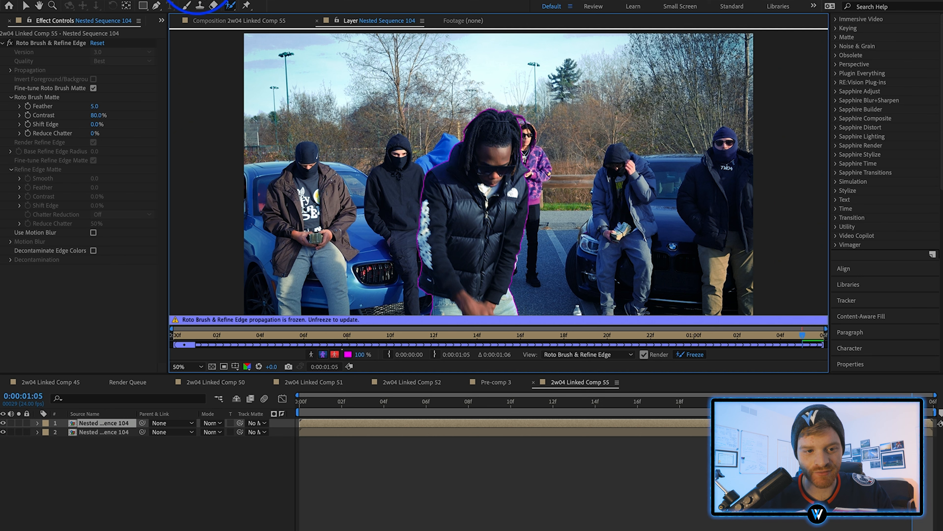
# - Return to the 2w04 Linked Comp 55 composition, hide the original background layer and show the transparency grid
pyautogui.click(225, 22)
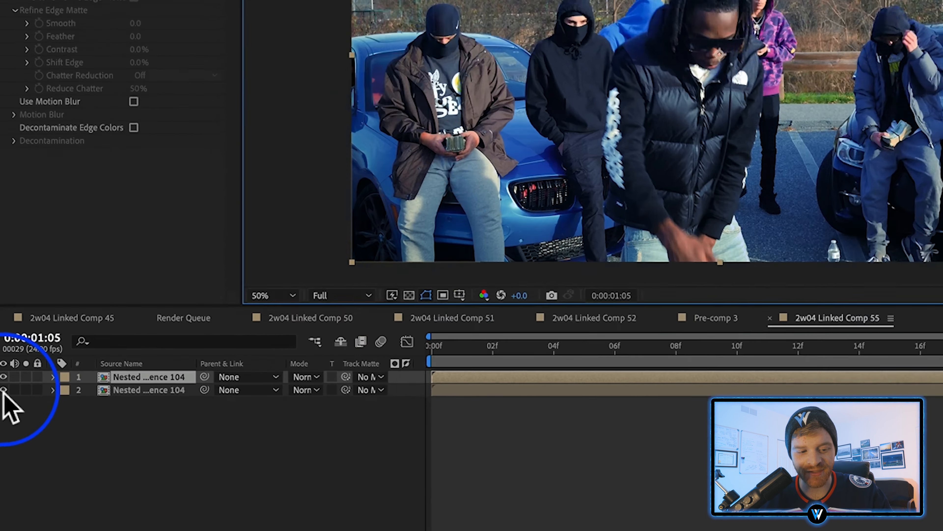
pyautogui.click(3, 432)
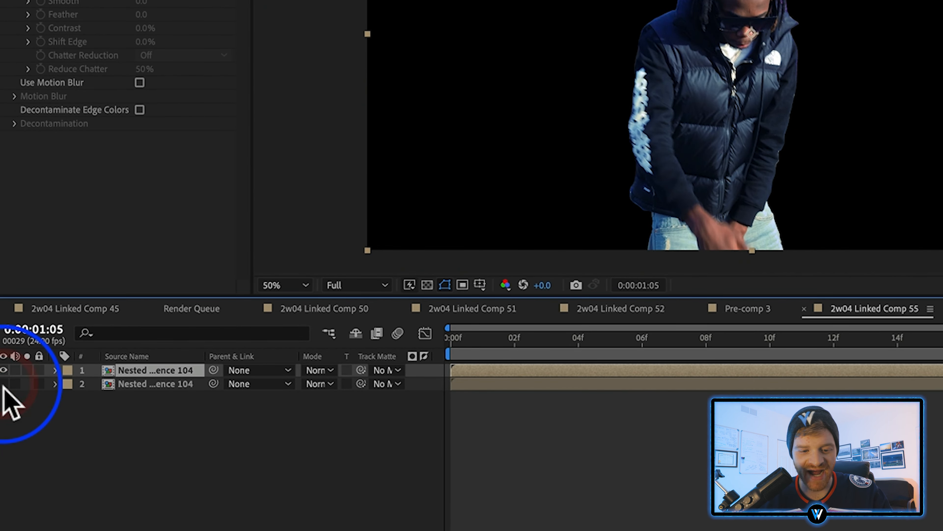
pyautogui.click(427, 284)
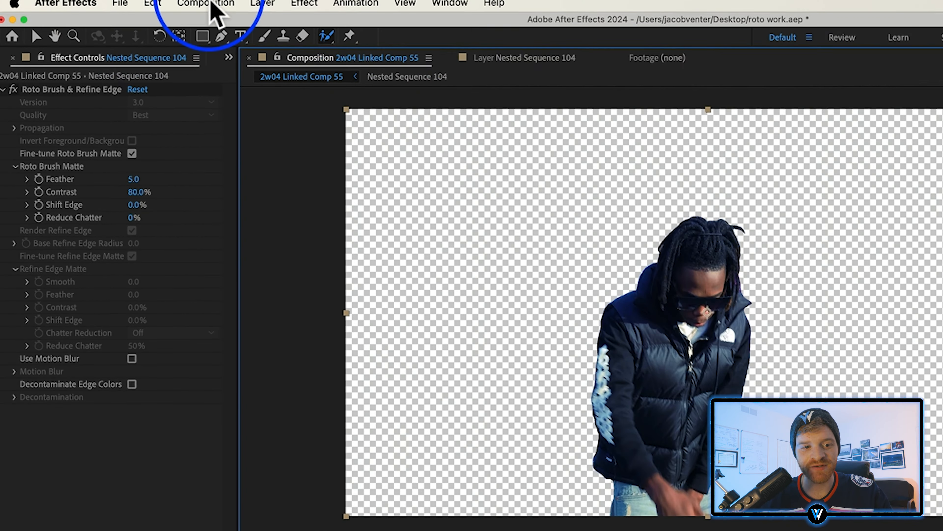
# - Add 2w04 Linked Comp 55 to the Render Queue and set its output module to Lossless with Alpha
pyautogui.click(209, 5)
pyautogui.click(234, 145)
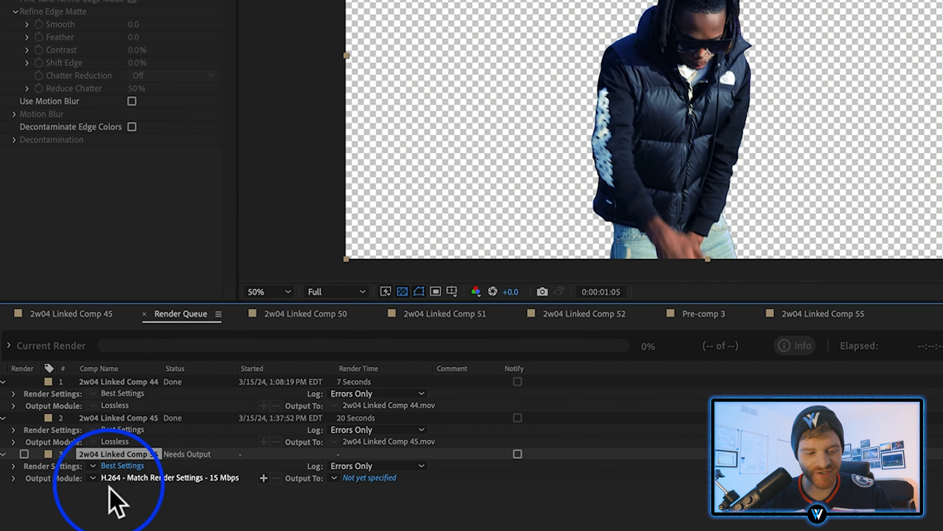
pyautogui.click(93, 477)
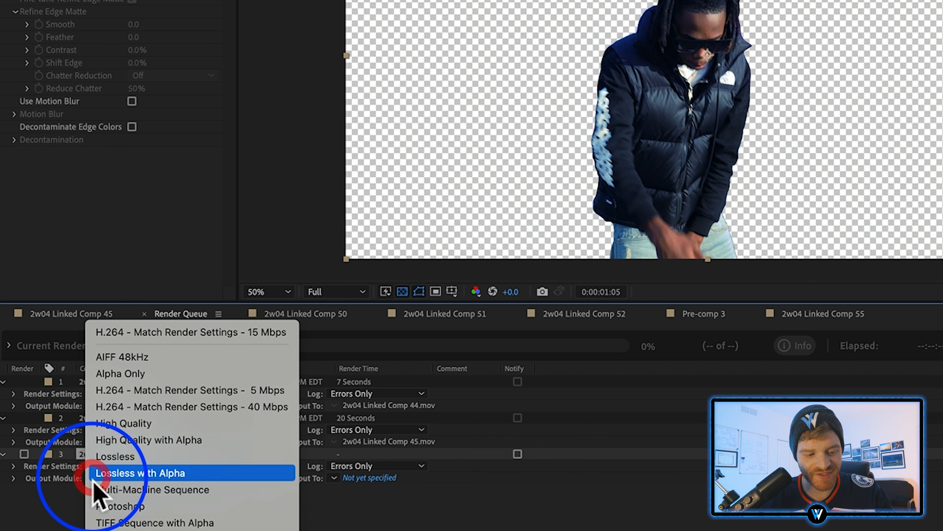
pyautogui.click(139, 475)
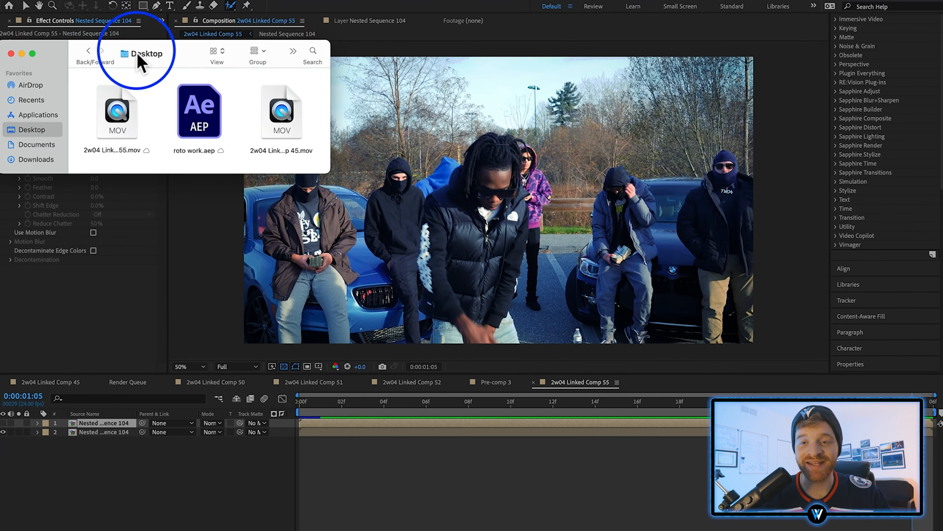
# - Bring the rendered 2w04 Linked Comp 55.mov from the Desktop folder into the composition as the top layer
pyautogui.click(122, 118)
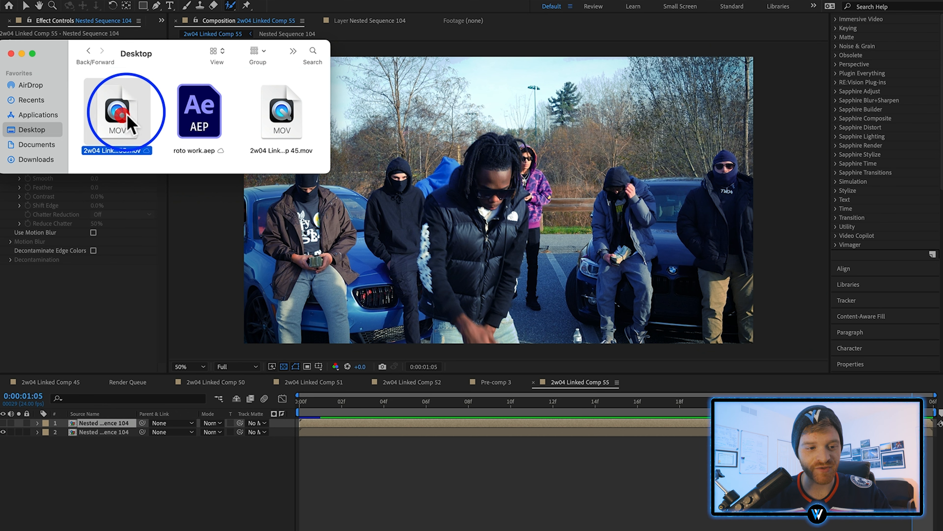
pyautogui.moveTo(122, 118); pyautogui.dragTo(122, 476)
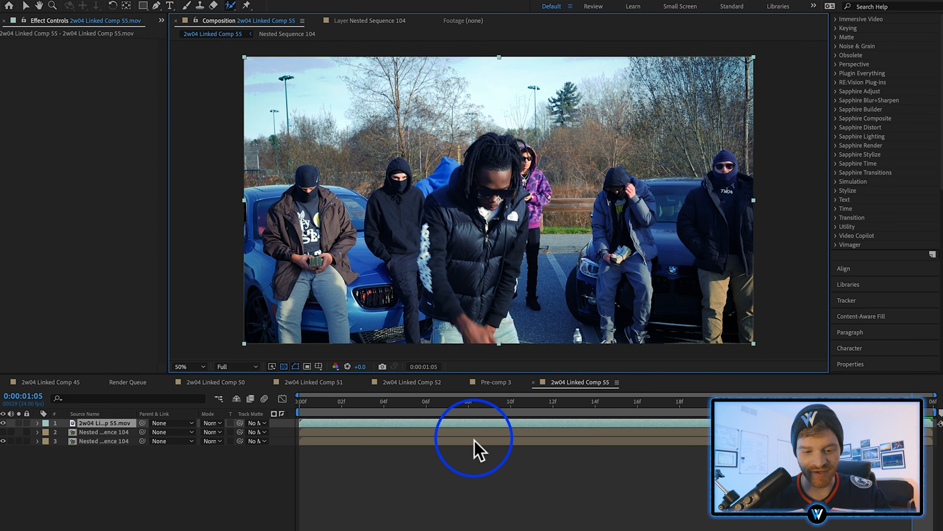
# - Hide the bottom Nested Sequence 104 layer and auto-trace the rendered cutout's Alpha channel over the Work Area, applied to a new layer
pyautogui.click(3, 441)
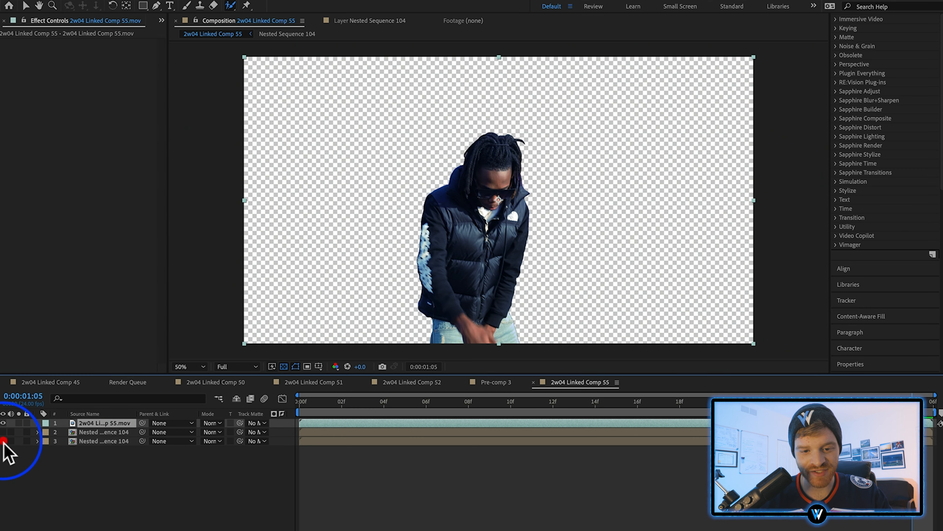
pyautogui.moveTo(362, 407); pyautogui.dragTo(311, 426)
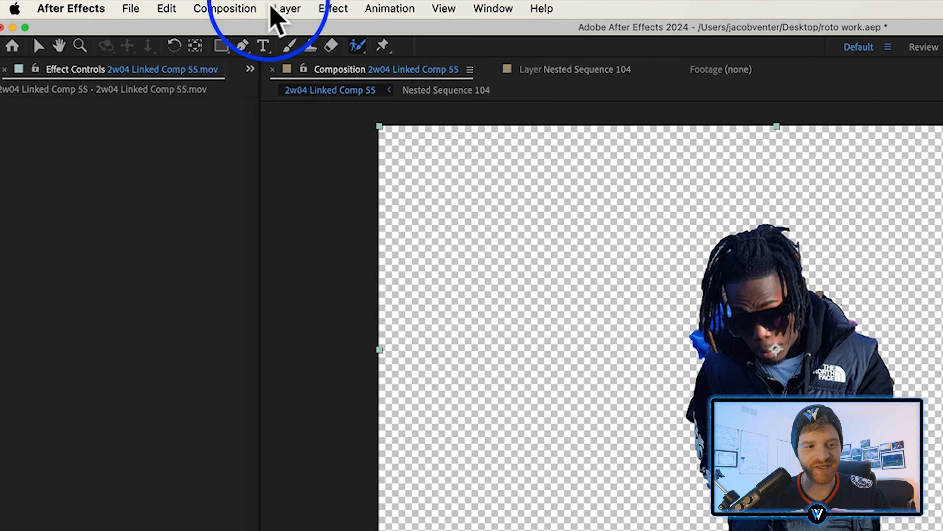
pyautogui.click(185, 6)
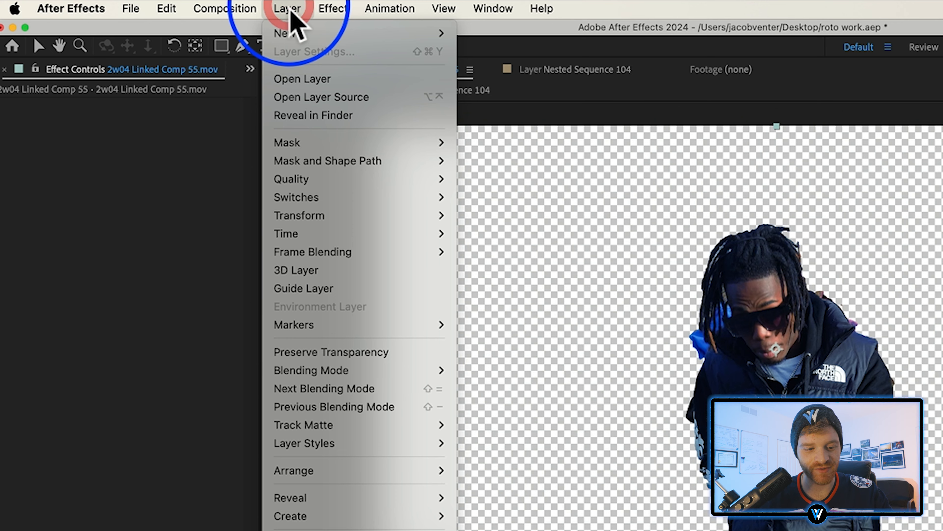
pyautogui.click(381, 344)
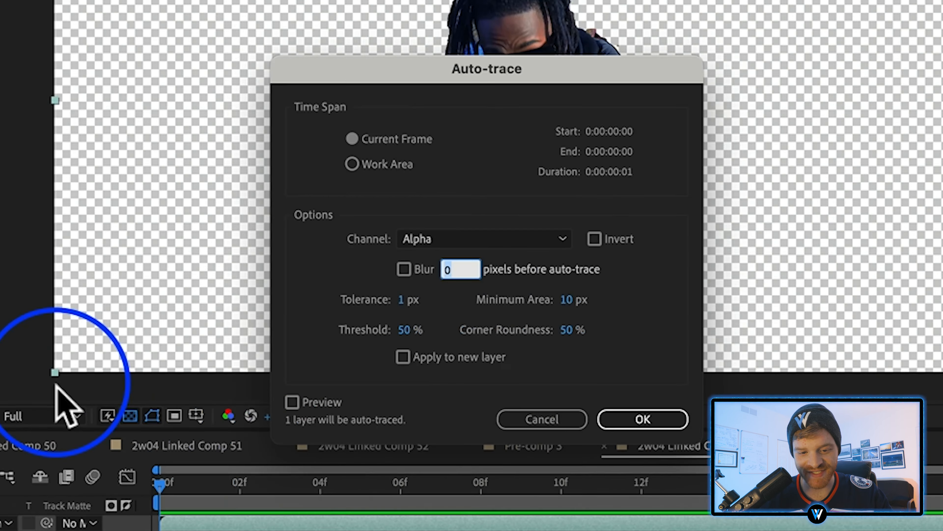
pyautogui.click(352, 164)
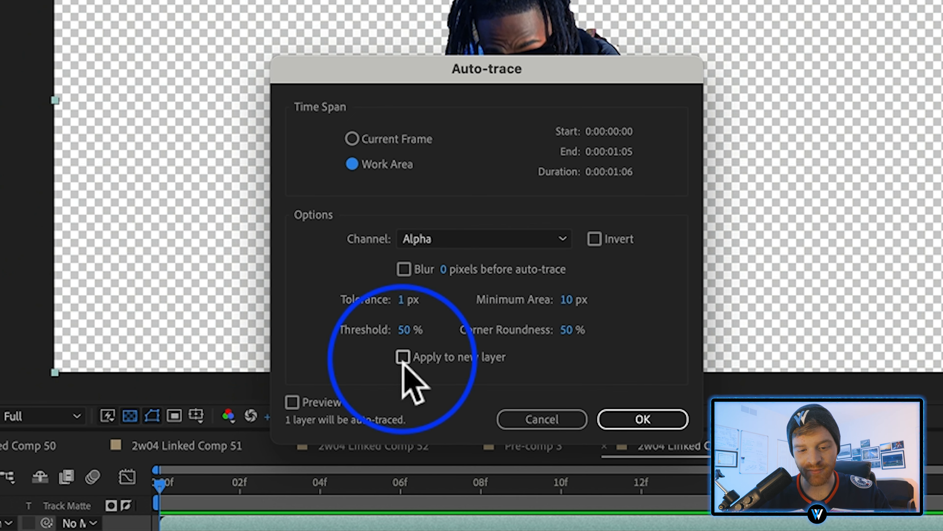
pyautogui.click(644, 420)
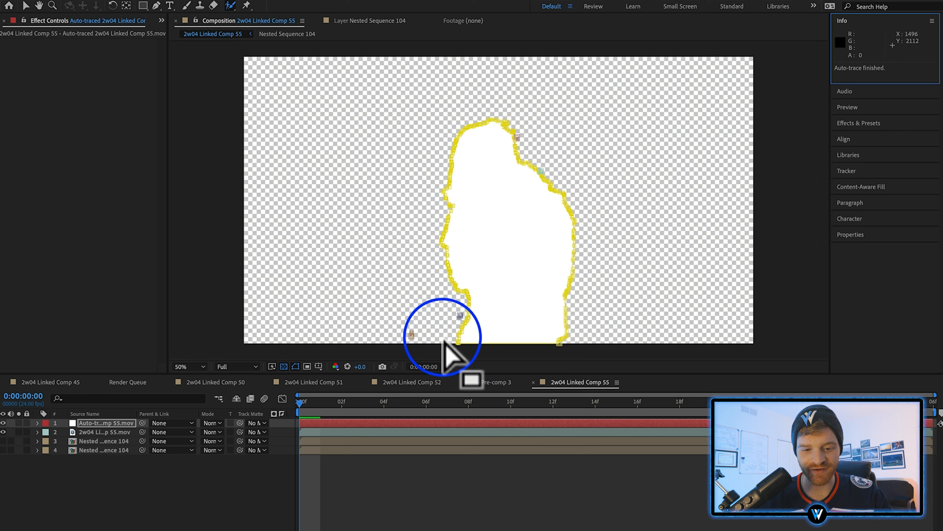
# - Delete the small stray mask just outside the lower-left edge of the silhouette on the auto-traced layer
pyautogui.click(460, 316)
pyautogui.press('BackSpace')
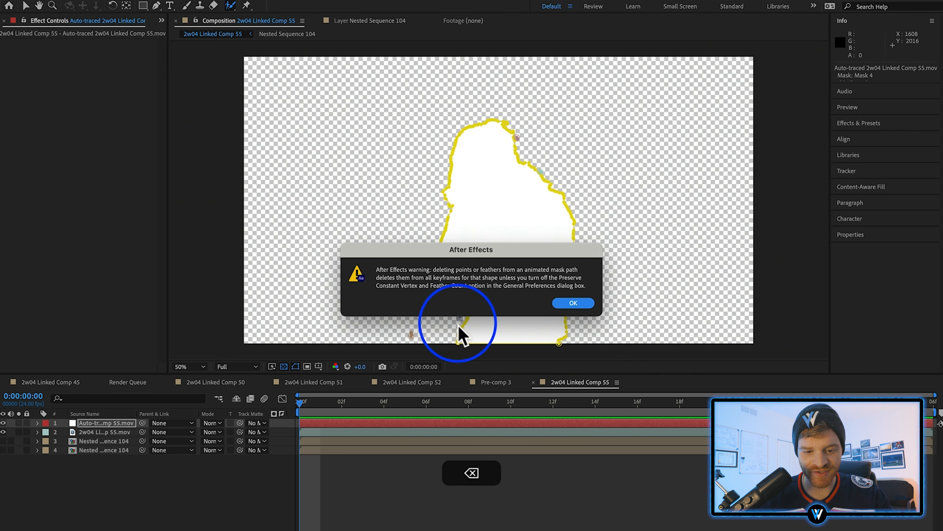
pyautogui.click(568, 303)
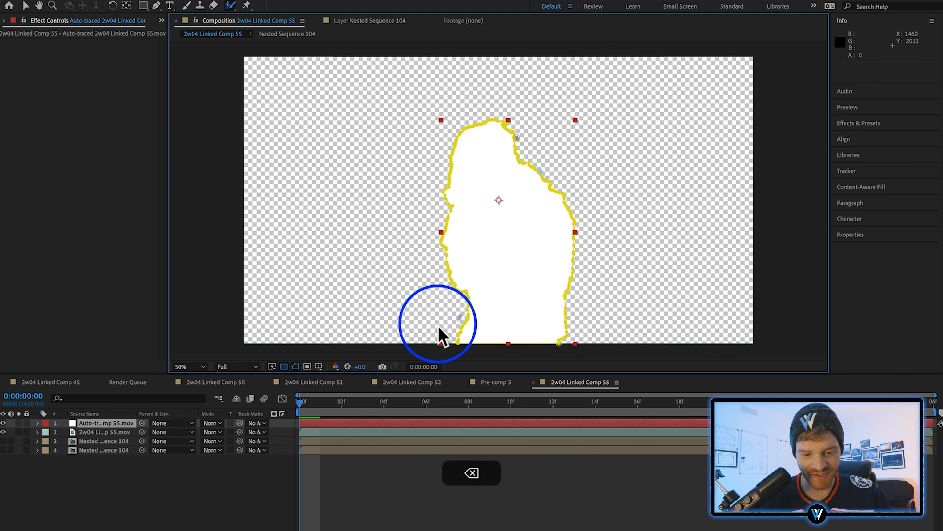
pyautogui.press('BackSpace')
pyautogui.press('super+z')
pyautogui.scroll(3, 460, 320)
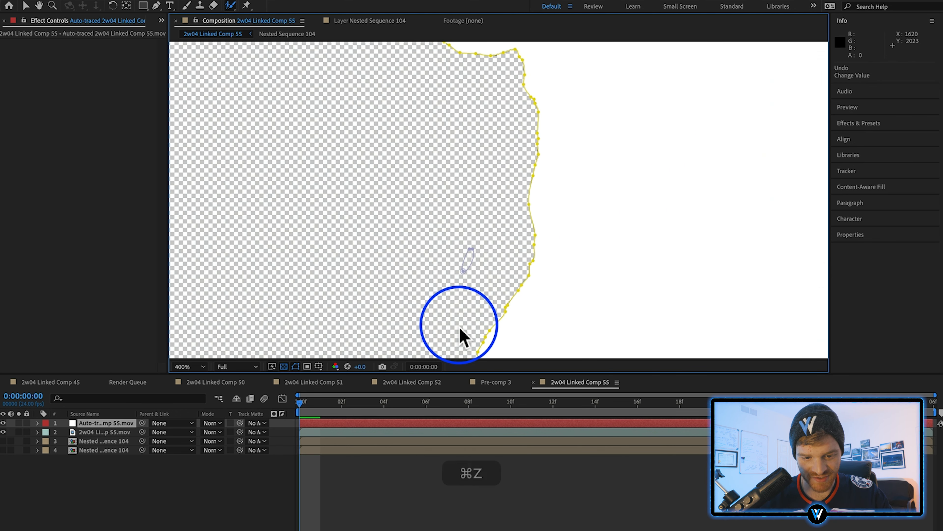
pyautogui.click(468, 260)
pyautogui.click(464, 274)
pyautogui.press('BackSpace')
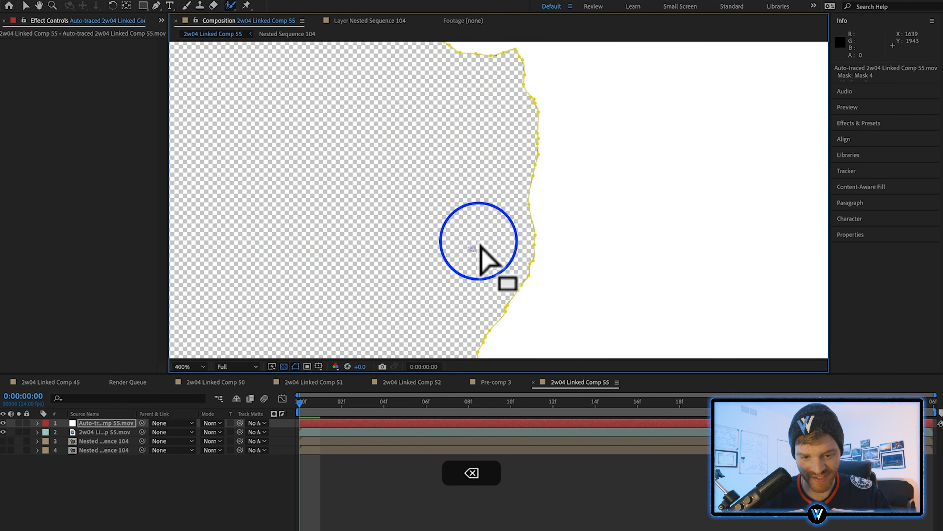
pyautogui.click(469, 248)
pyautogui.press('BackSpace')
pyautogui.click(475, 248)
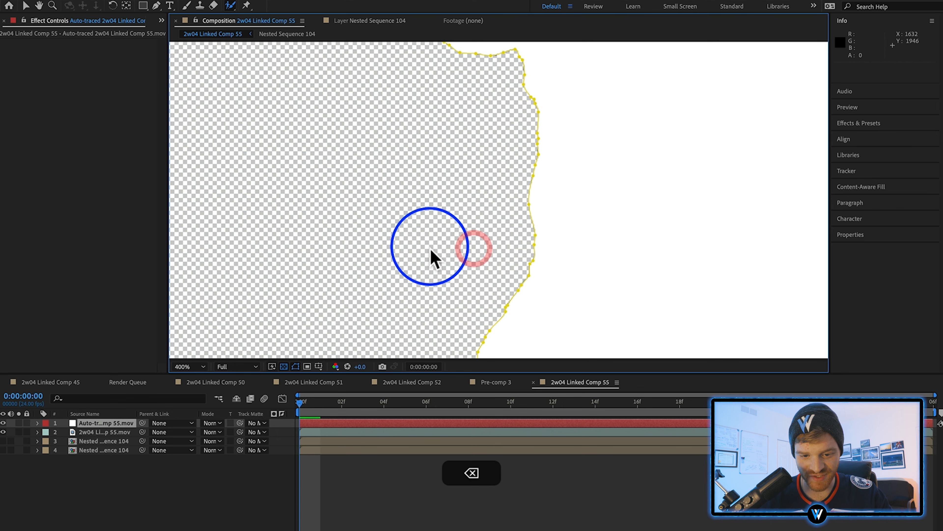
pyautogui.scroll(-4, 430, 250)
pyautogui.scroll(2, 436, 179)
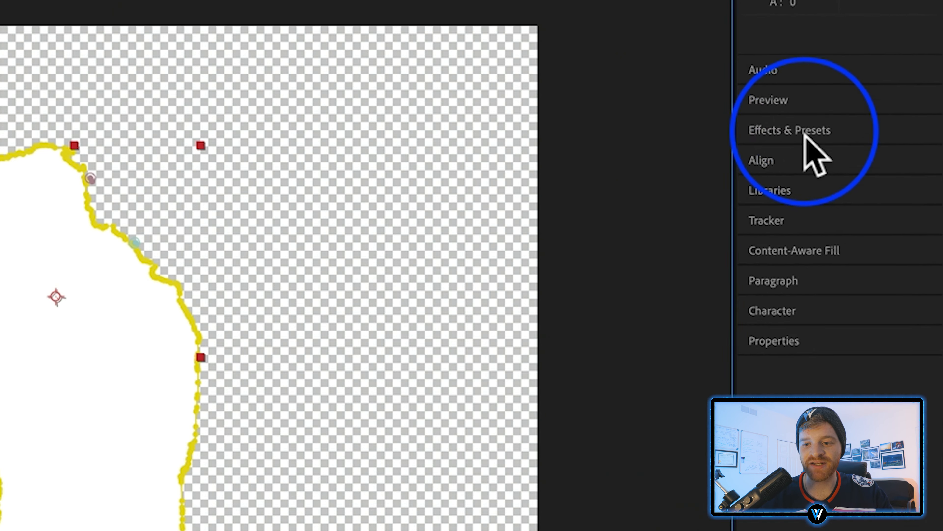
# - Find the Saber effect and apply it to the auto-traced layer
pyautogui.click(861, 125)
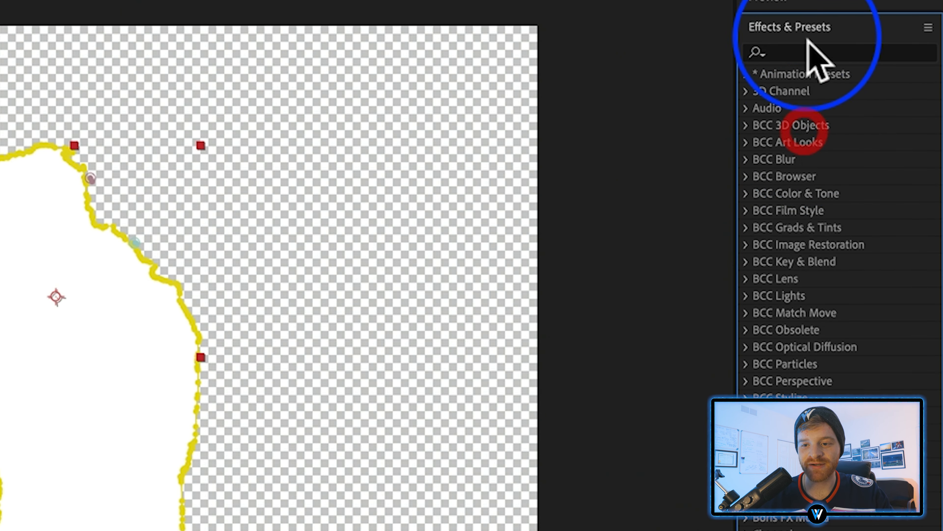
pyautogui.click(861, 82)
pyautogui.write('saber')
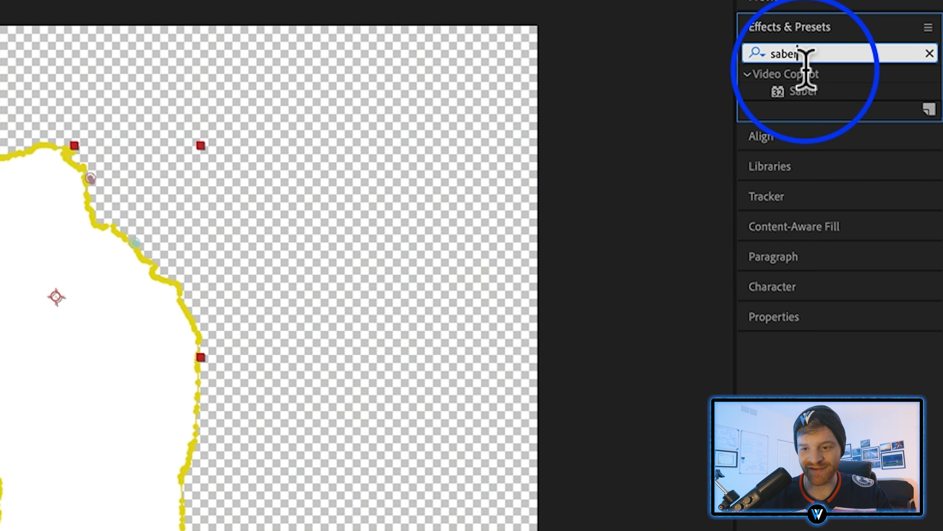
pyautogui.click(808, 91)
pyautogui.moveTo(813, 93); pyautogui.dragTo(39, 286)
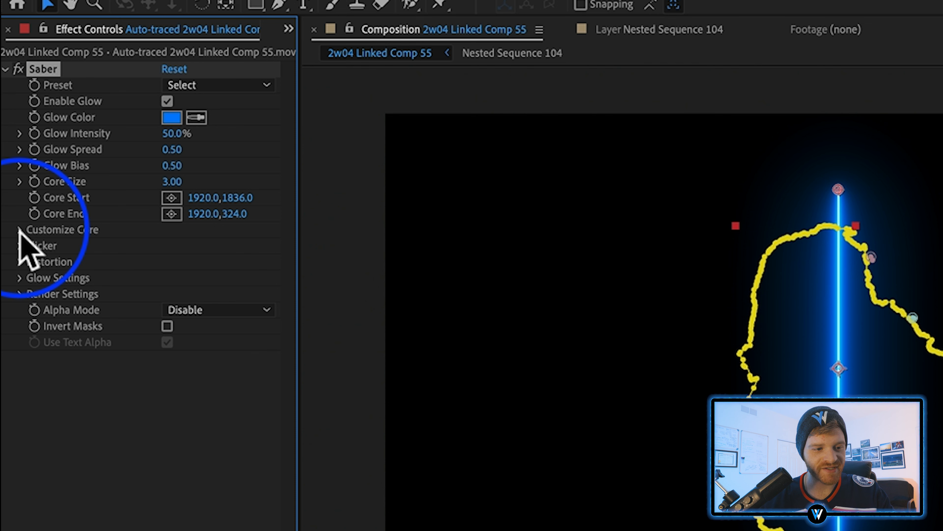
# - Set Saber's Core Type to Layer Masks and its Composite Settings to Transparent
pyautogui.click(20, 230)
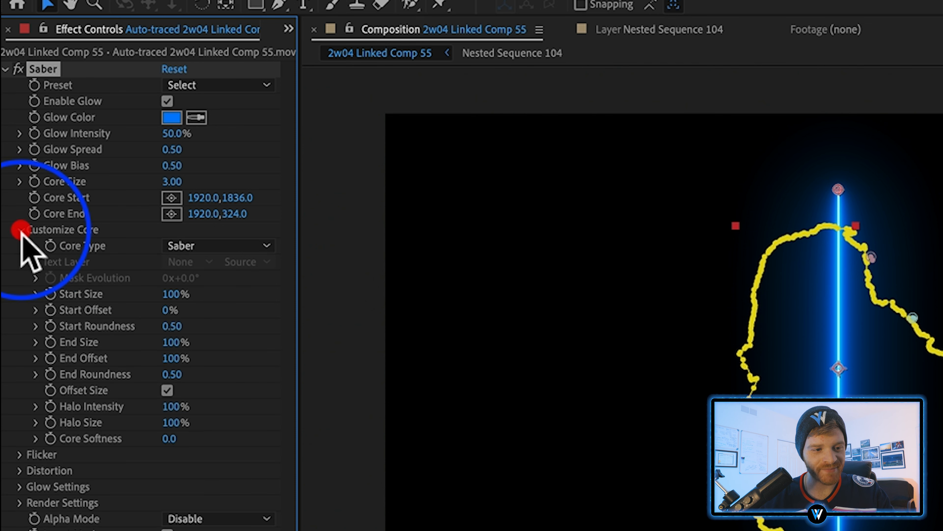
pyautogui.click(229, 246)
pyautogui.click(233, 292)
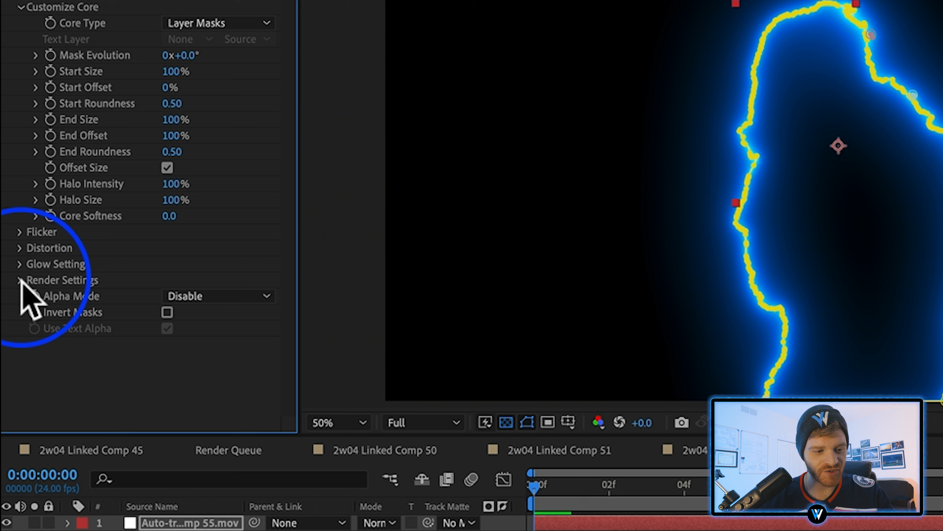
pyautogui.click(19, 487)
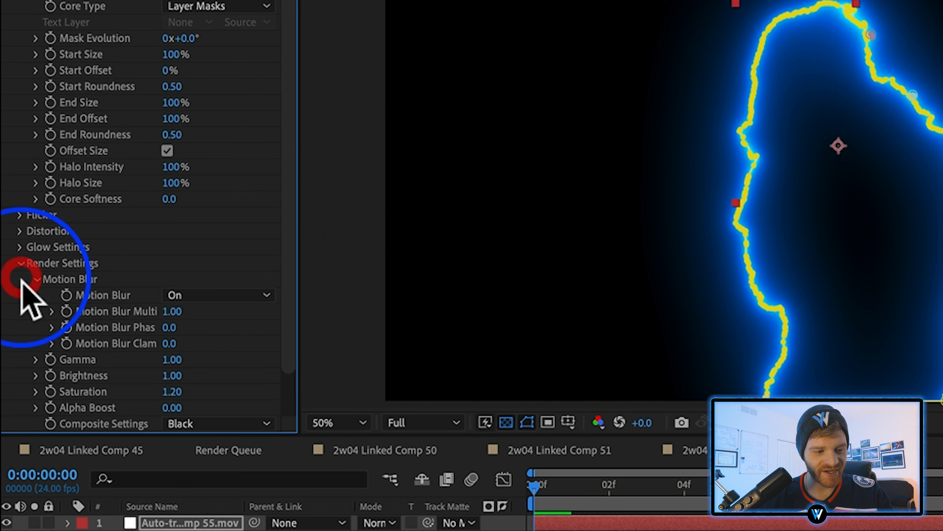
pyautogui.scroll(-3, 26, 498)
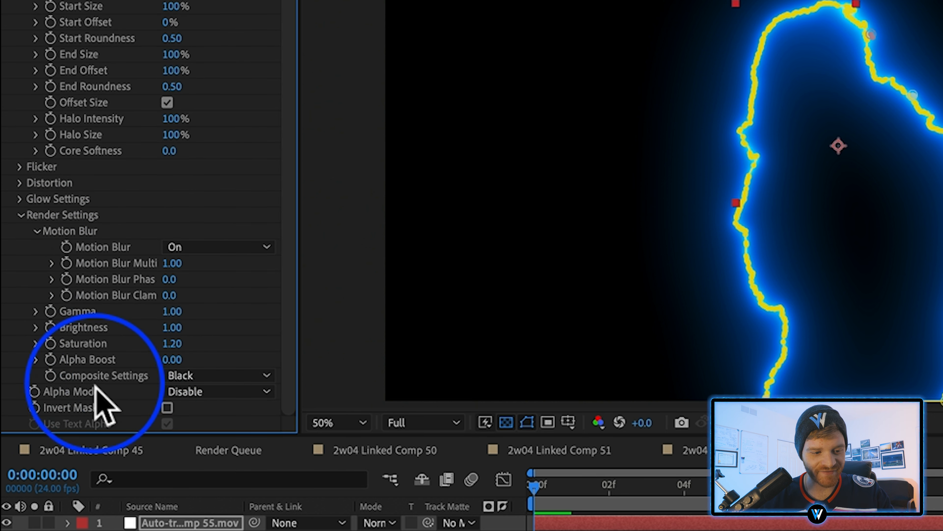
pyautogui.click(222, 375)
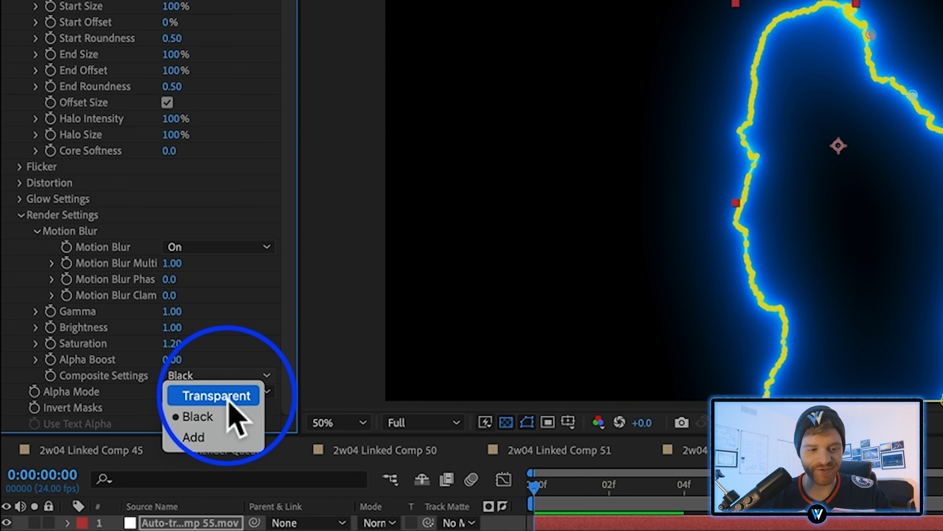
pyautogui.click(230, 401)
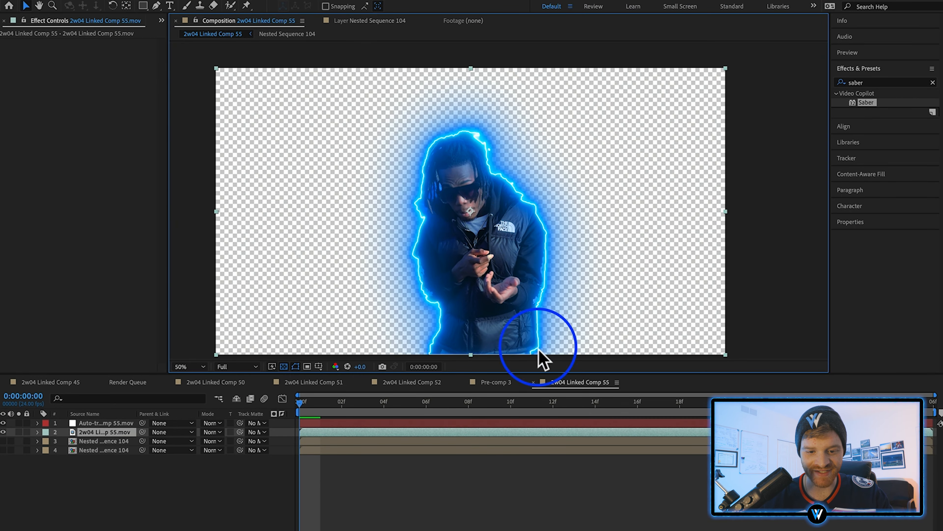
# - Move the auto-traced Saber layer below the cutout layer and show the bottom Nested Sequence 104 background layer
pyautogui.click(101, 423)
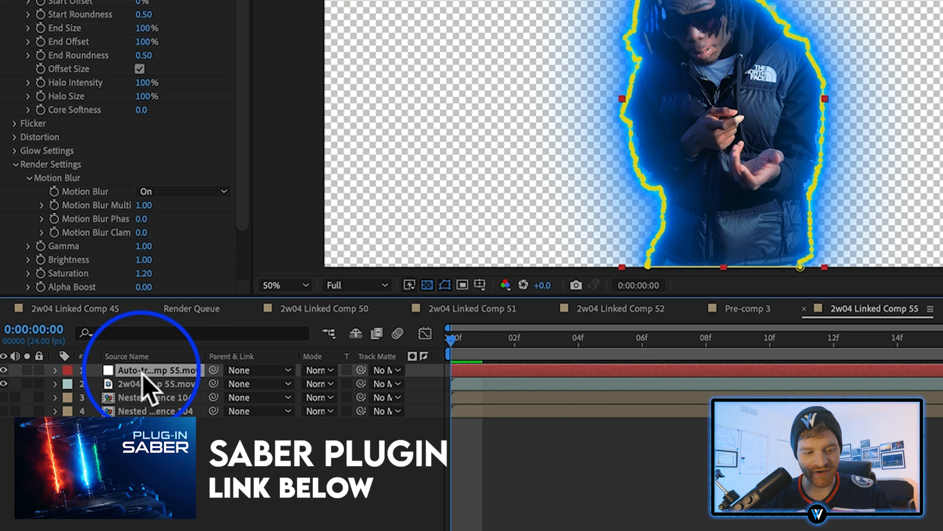
pyautogui.moveTo(142, 373); pyautogui.dragTo(136, 386)
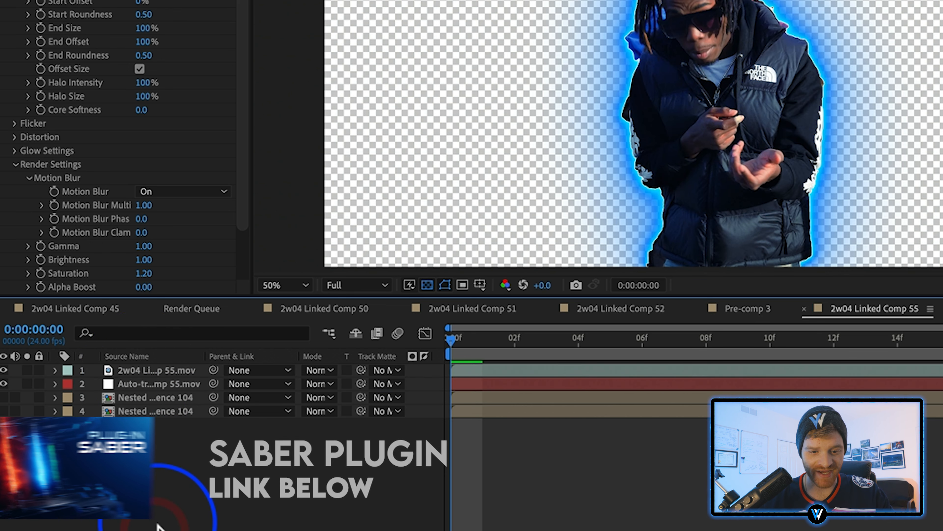
pyautogui.click(164, 384)
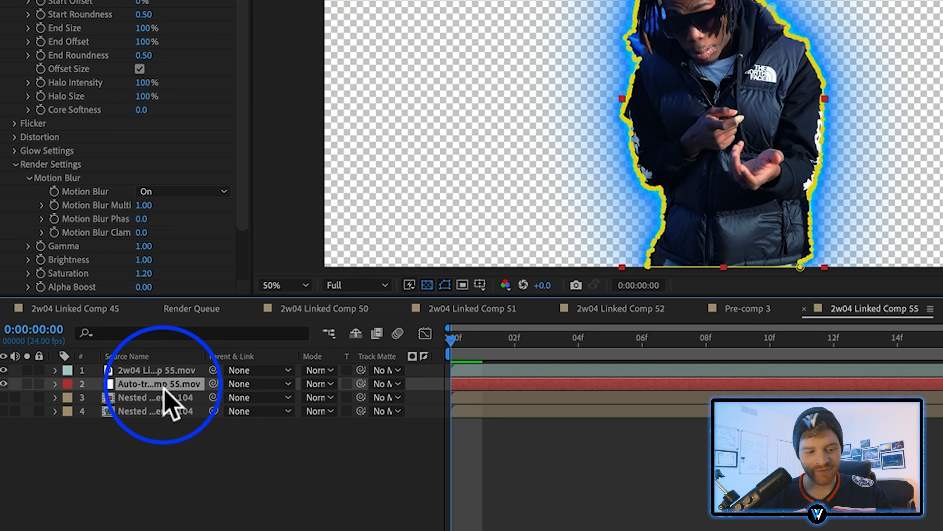
pyautogui.click(4, 410)
pyautogui.click(138, 457)
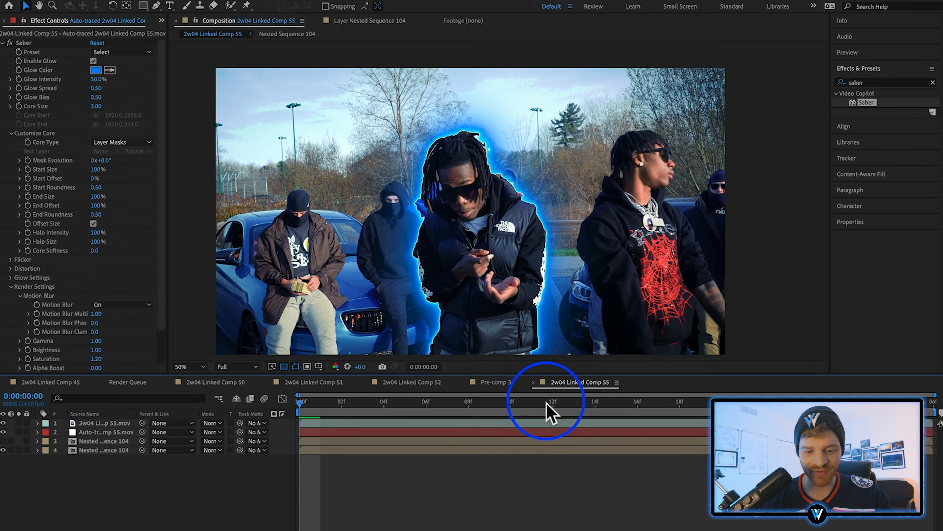
# - Try the Electric preset on the Saber outline at a frame midway through the clip
pyautogui.click(833, 338)
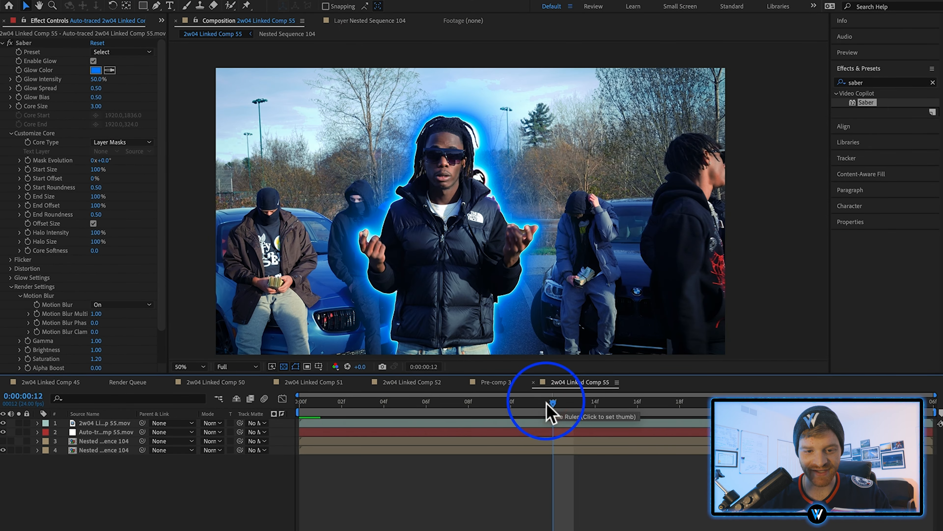
pyautogui.click(625, 403)
pyautogui.click(35, 42)
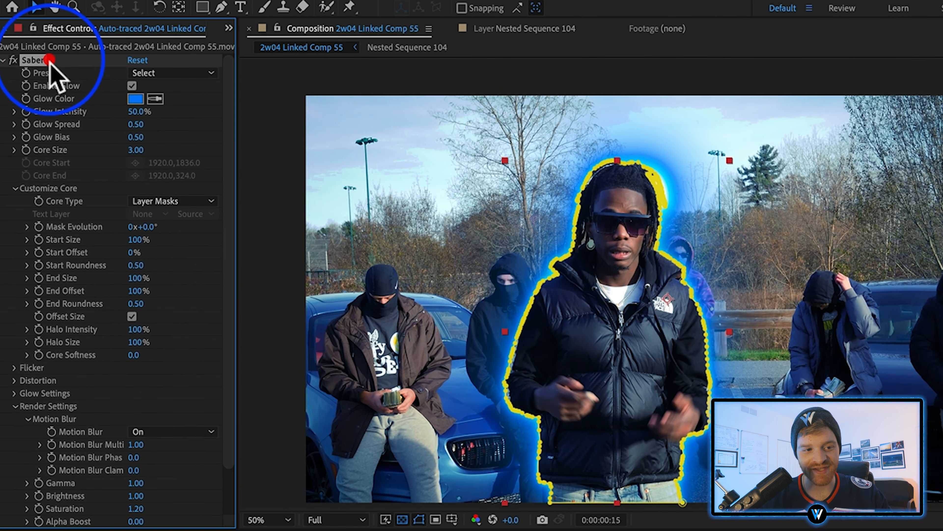
pyautogui.click(186, 73)
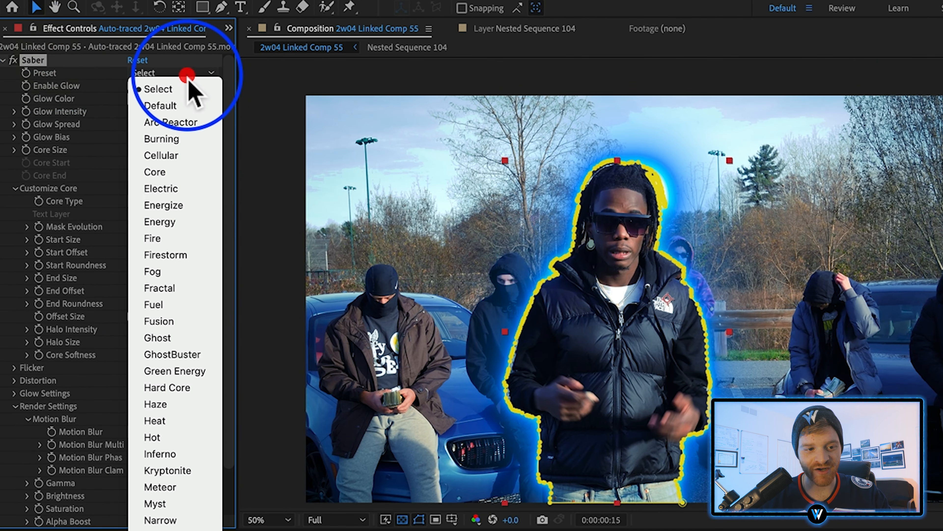
pyautogui.click(181, 190)
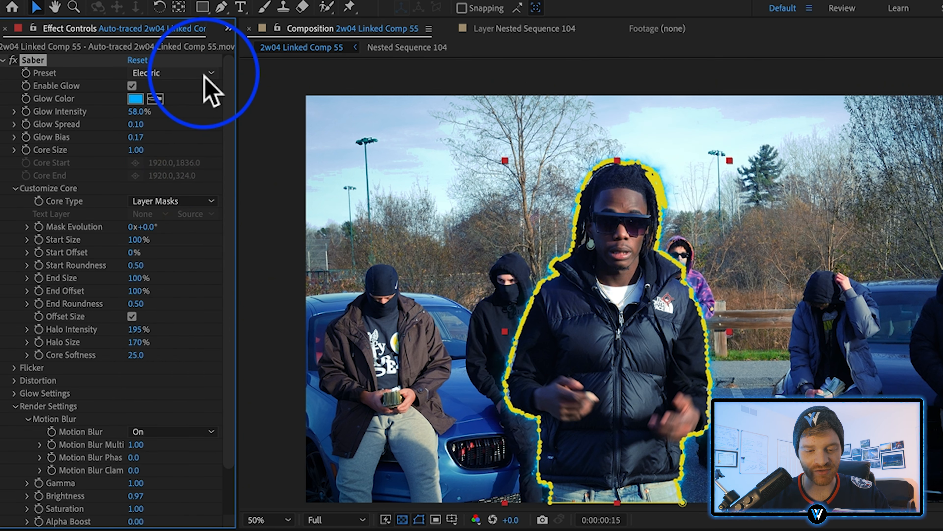
pyautogui.click(396, 214)
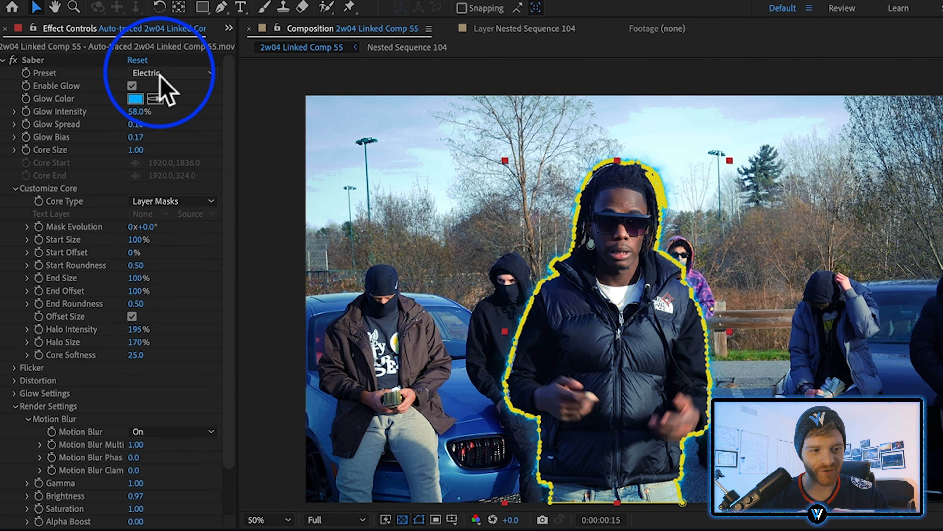
# - Set the Saber preset to Haze and preview the glowing outline at several points along the timeline
pyautogui.click(175, 73)
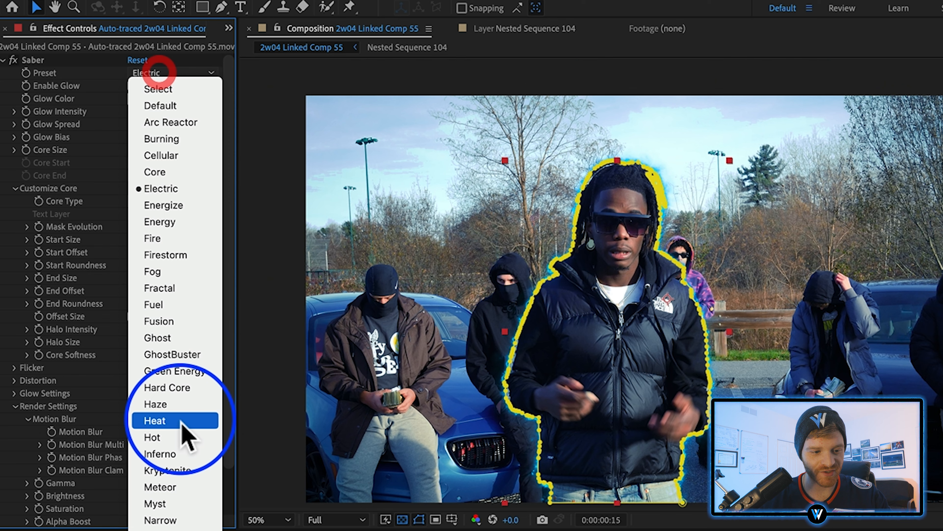
pyautogui.click(182, 404)
pyautogui.click(388, 273)
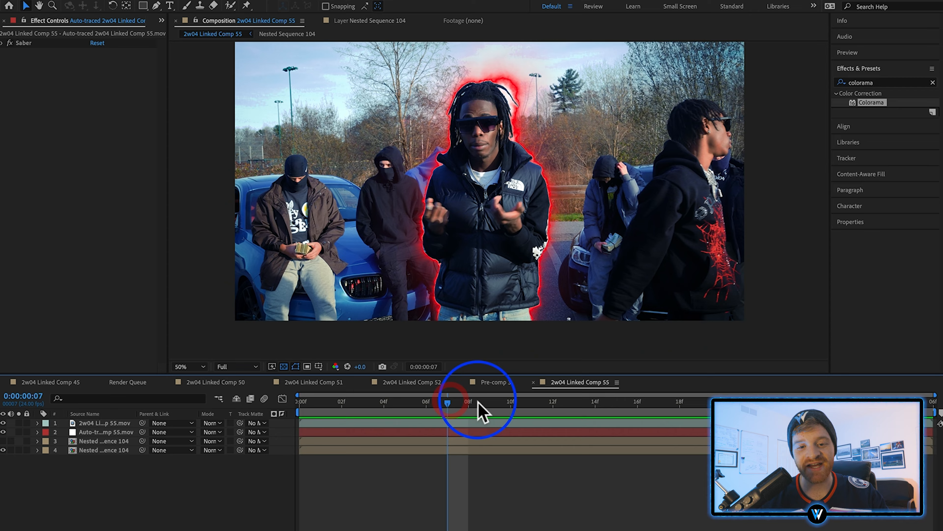
pyautogui.click(524, 399)
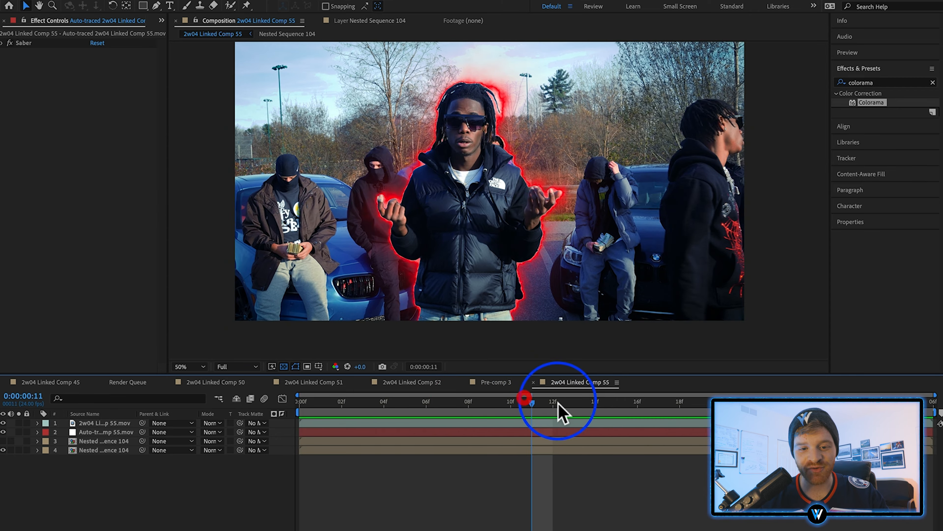
pyautogui.moveTo(558, 402); pyautogui.dragTo(783, 392)
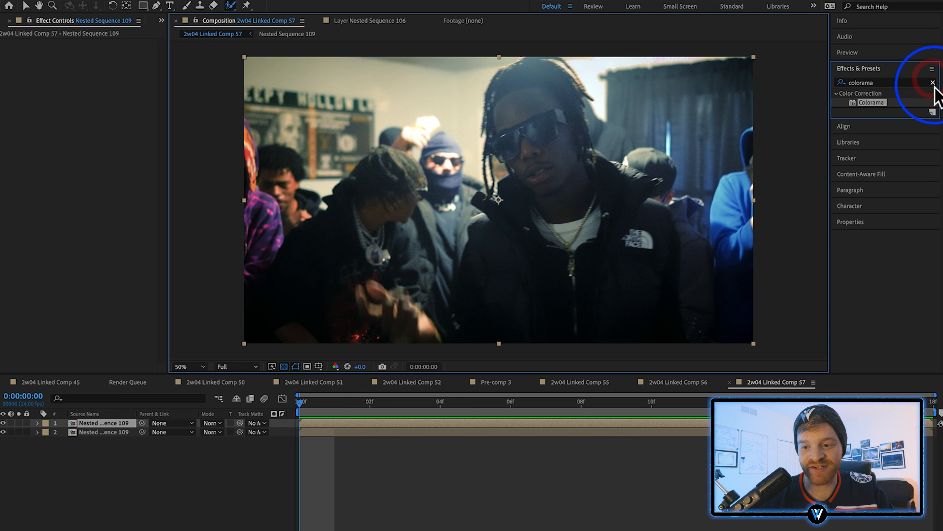
# - Roto Brush the front man's sunglasses on the top Nested Sequence 109 layer and freeze the propagation
pyautogui.click(933, 82)
pyautogui.click(113, 423)
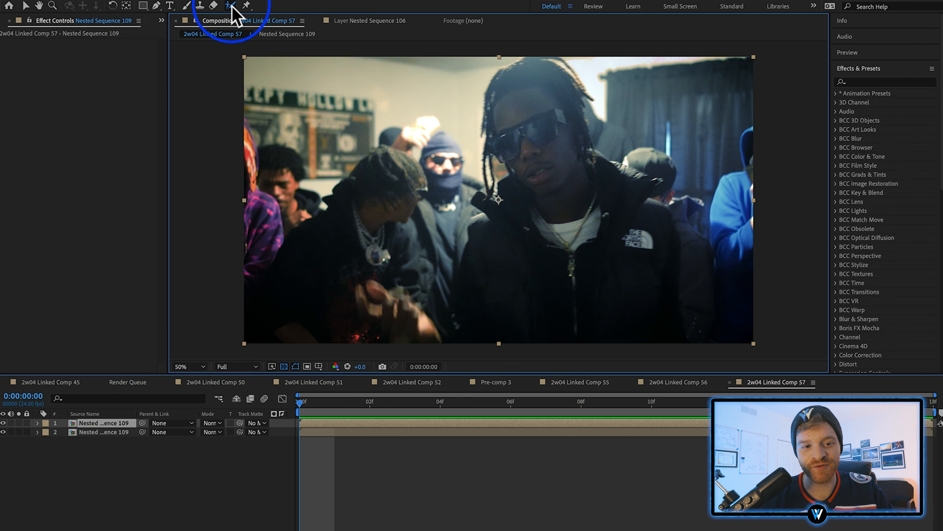
pyautogui.doubleClick(504, 146)
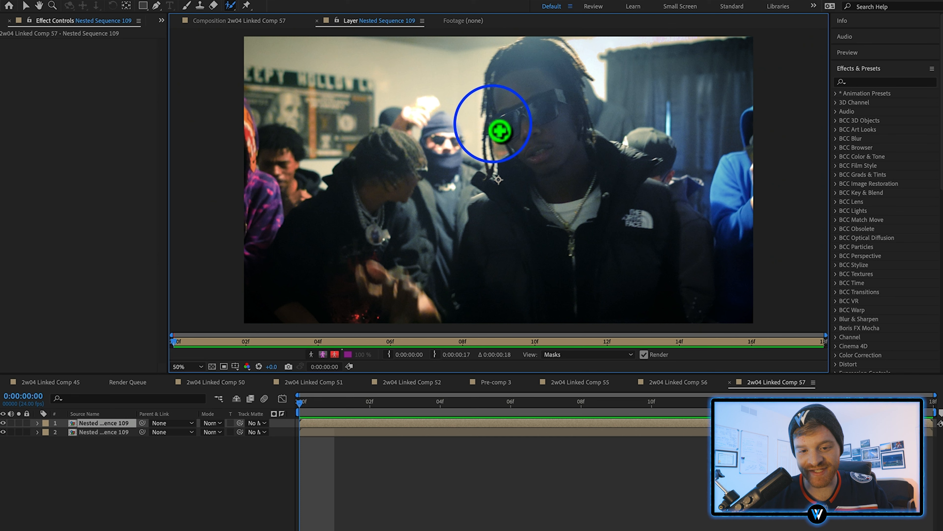
pyautogui.moveTo(492, 120); pyautogui.dragTo(518, 134)
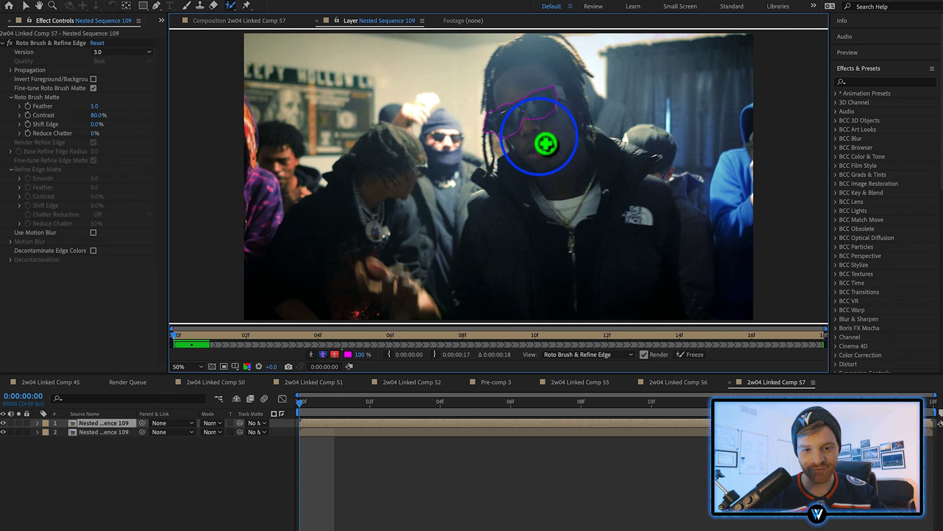
pyautogui.moveTo(520, 97); pyautogui.dragTo(522, 126)
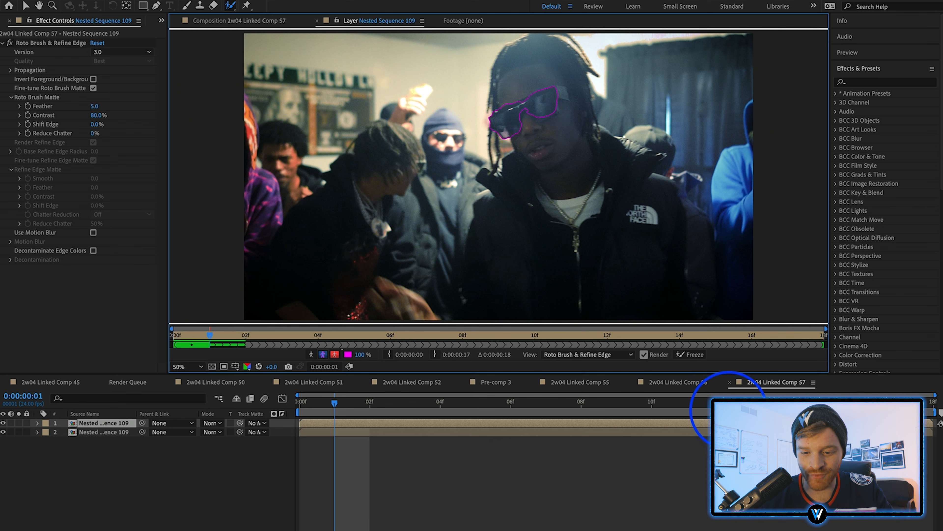
pyautogui.click(693, 355)
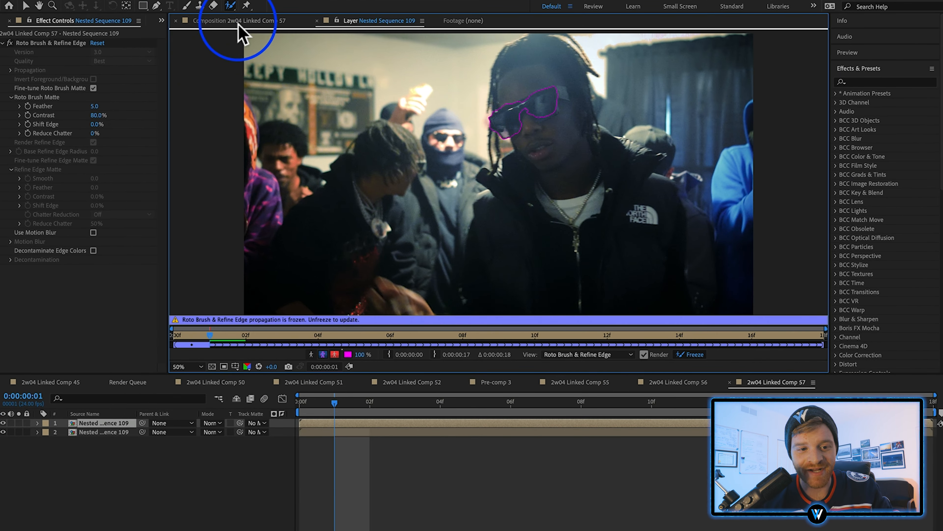
# - Return to the composition and isolate the top layer to check the sunglasses cutout, then show both layers again
pyautogui.click(238, 23)
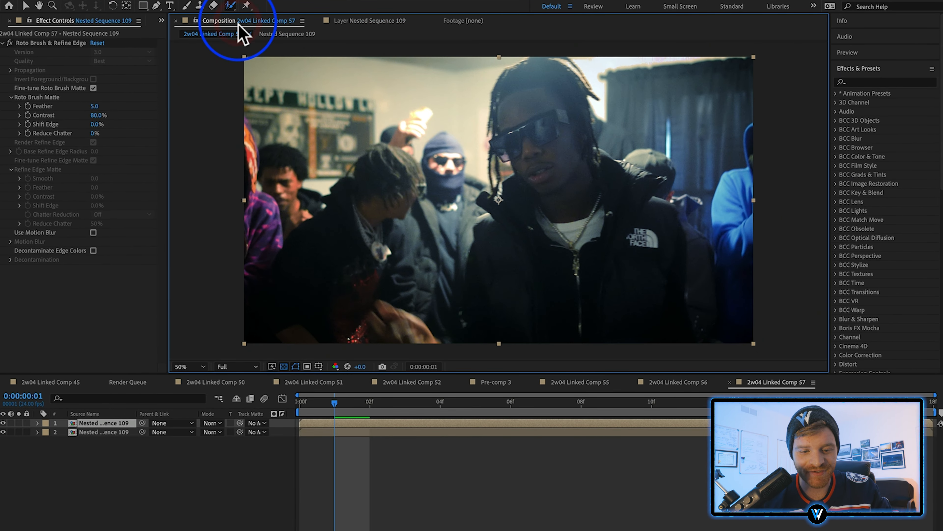
pyautogui.click(4, 423)
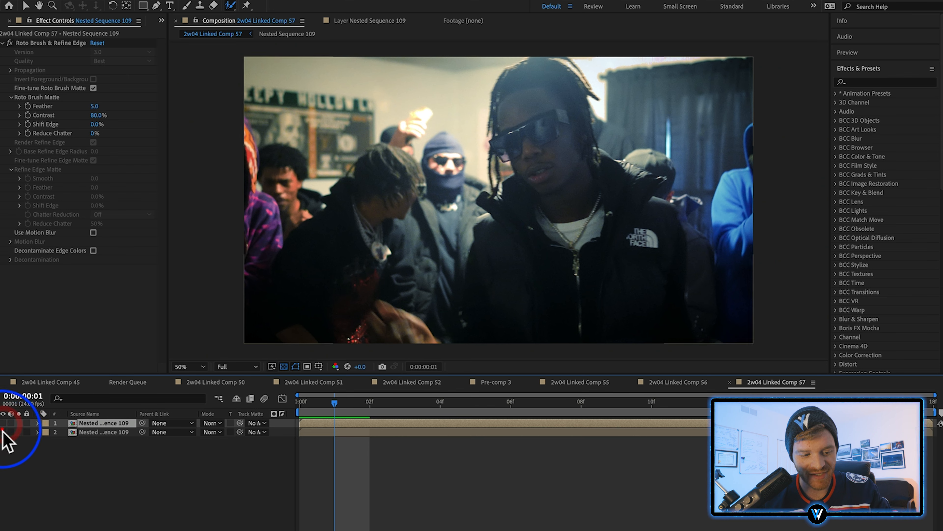
pyautogui.click(2, 431)
pyautogui.click(3, 423)
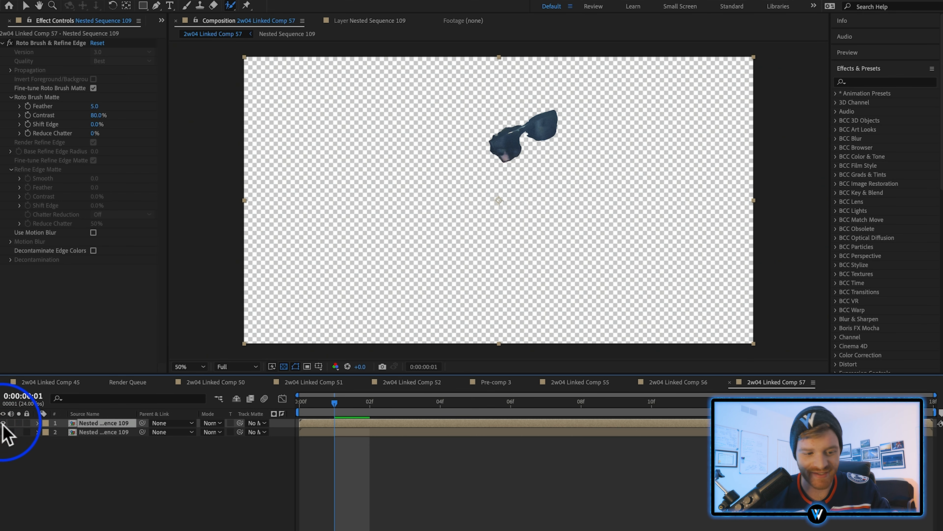
pyautogui.click(3, 432)
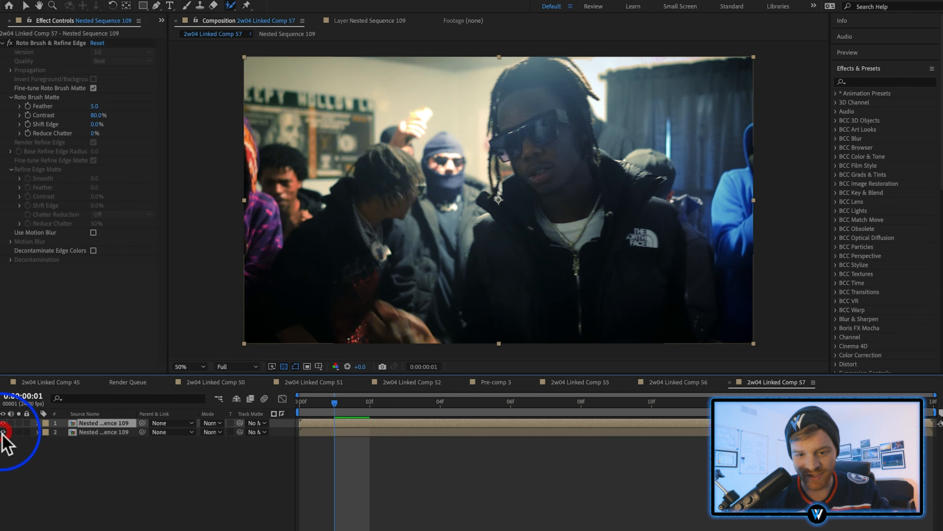
# - Apply S_EdgeRays to the sunglasses layer and move its center to about 2228, 432, on the man's forehead
pyautogui.click(883, 80)
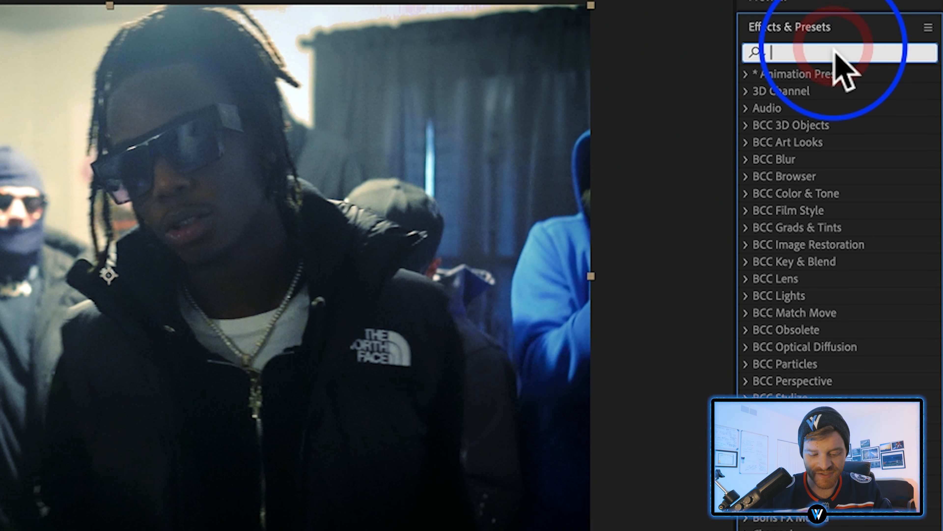
pyautogui.write('edgera')
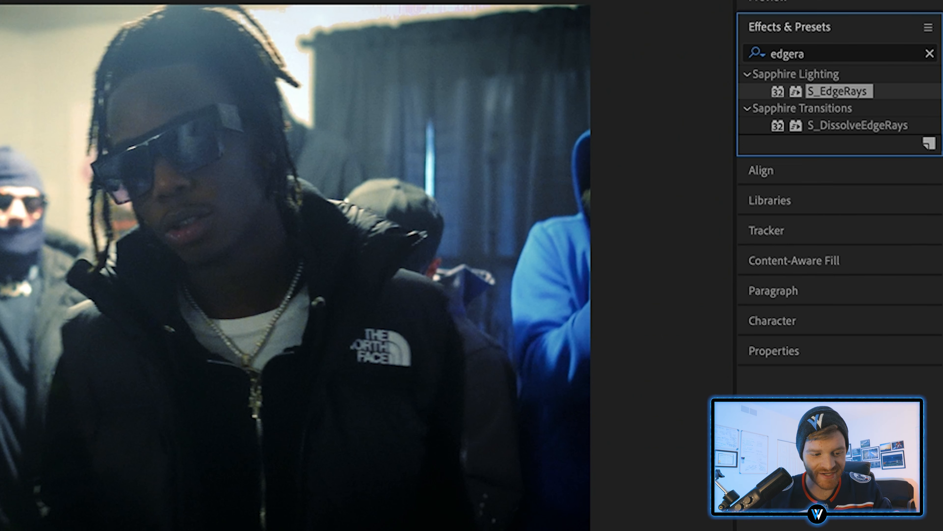
pyautogui.moveTo(838, 91); pyautogui.dragTo(111, 530)
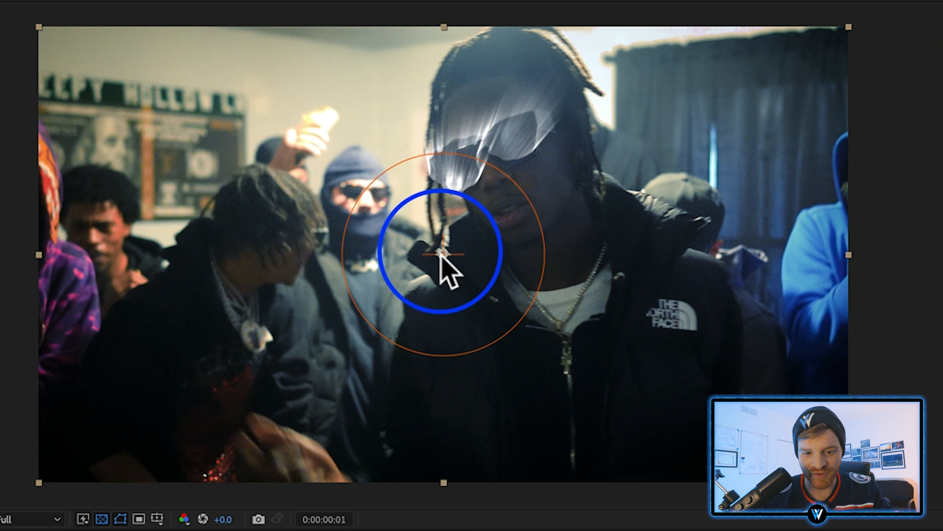
pyautogui.moveTo(442, 254); pyautogui.dragTo(508, 117)
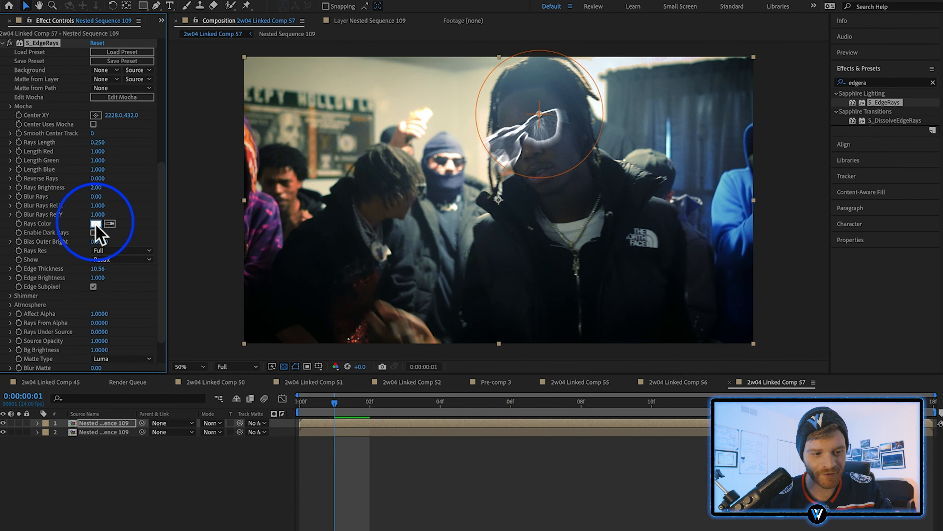
# - Set the edge rays' color to red, Rays Brightness to 1.30 and Blur Rays to 12
pyautogui.click(95, 223)
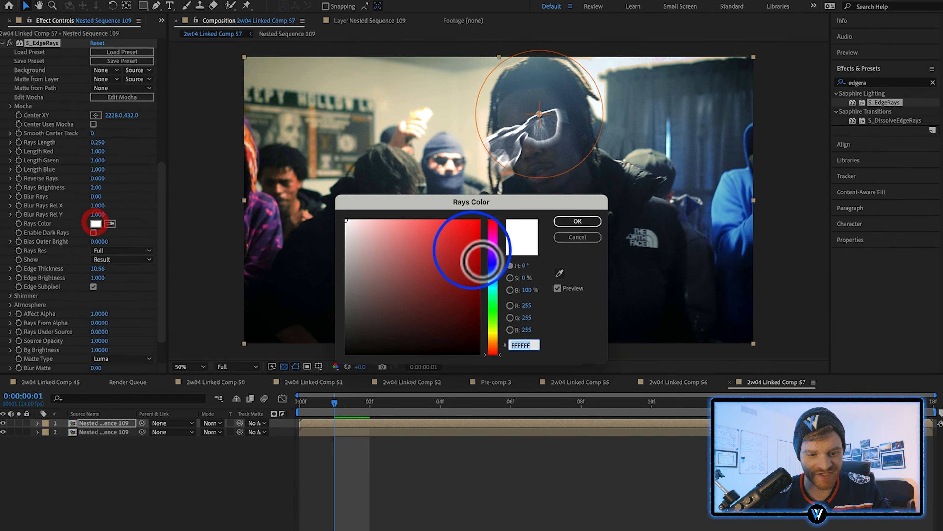
pyautogui.moveTo(482, 261); pyautogui.dragTo(535, 195)
pyautogui.click(582, 221)
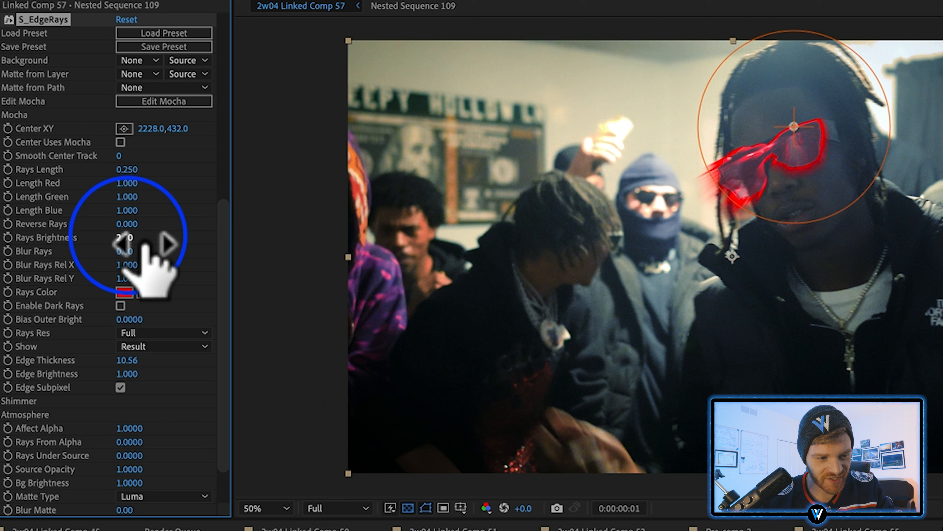
pyautogui.moveTo(108, 191); pyautogui.dragTo(113, 190)
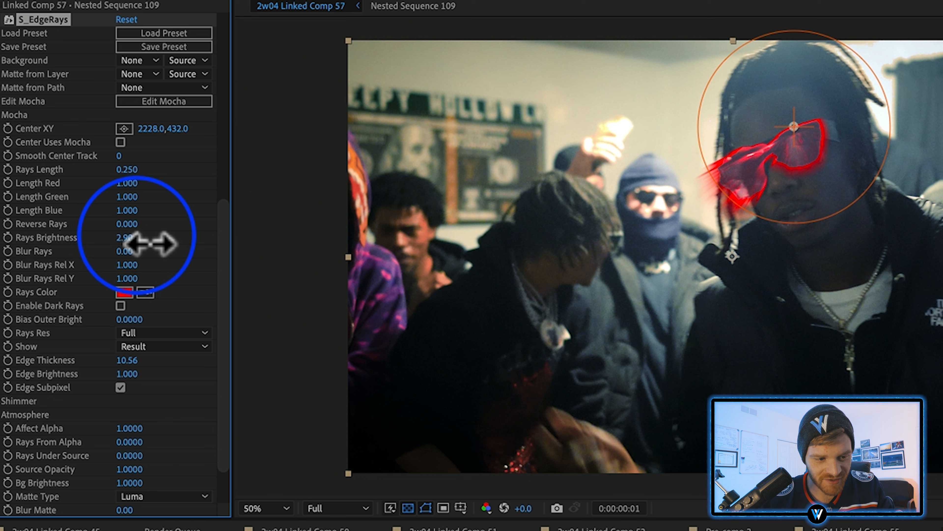
pyautogui.moveTo(150, 244); pyautogui.dragTo(143, 261)
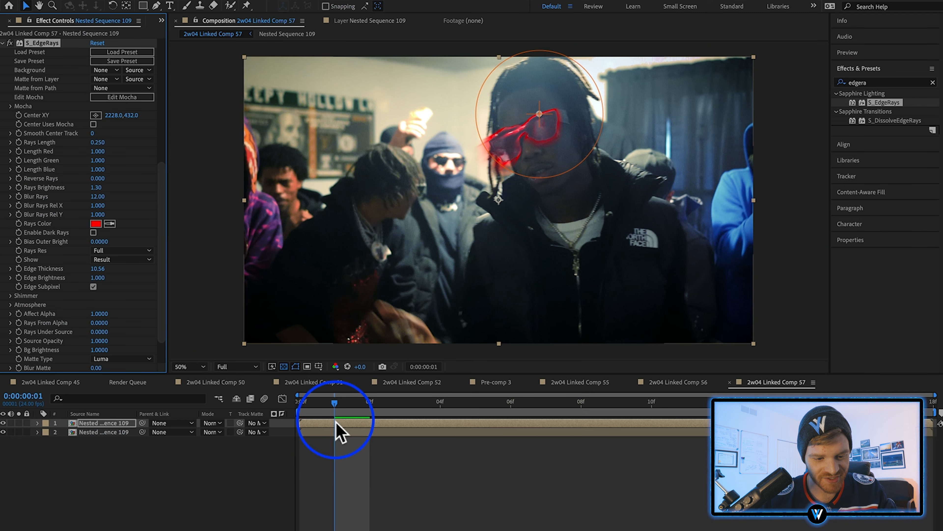
# - Start keyframing Rays Brightness on the first frame with a value of 0
pyautogui.moveTo(331, 409); pyautogui.dragTo(292, 408)
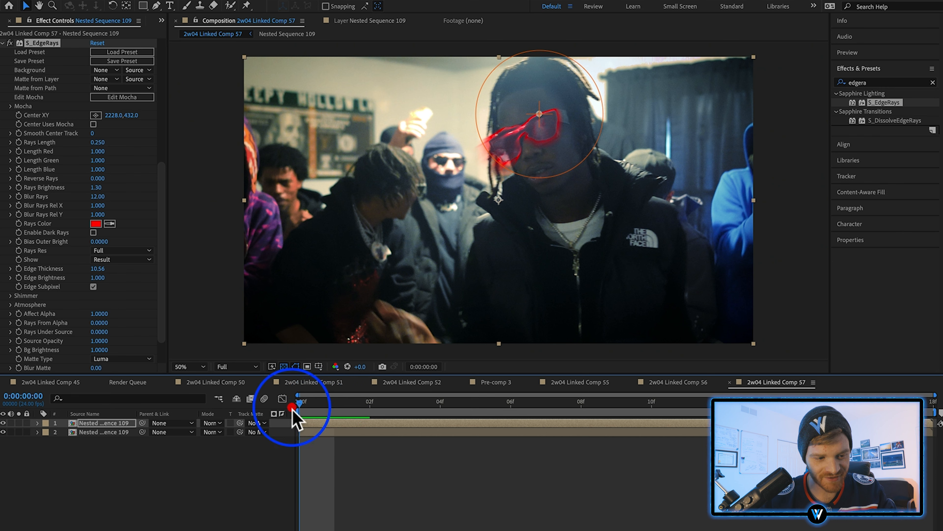
pyautogui.click(18, 188)
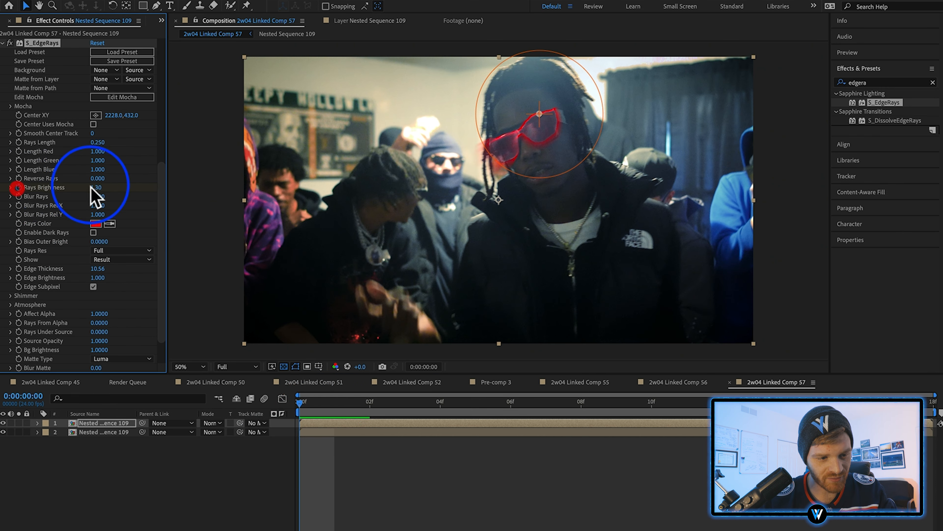
pyautogui.click(94, 187)
pyautogui.write('0')
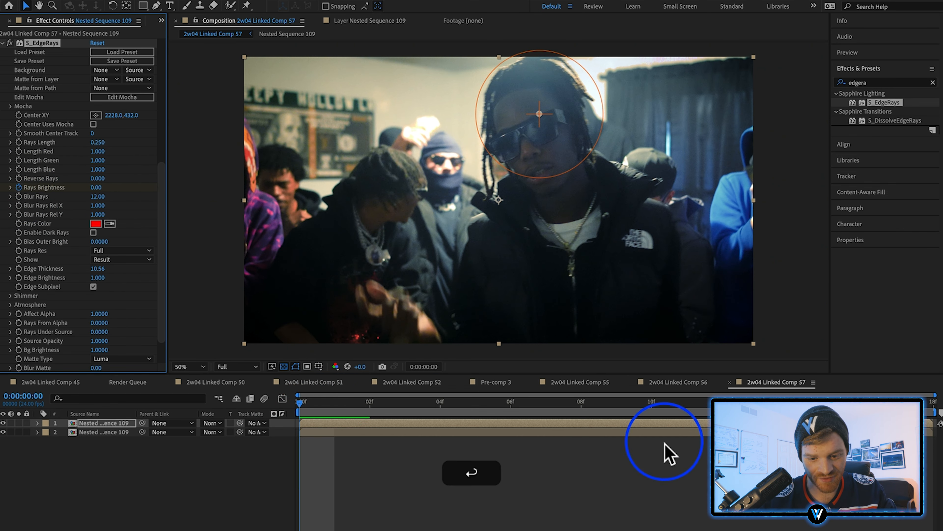
# - Keyframe Rays Brightness to 4.10 at frame 10 and 0 at frame 17, and reveal the layer's keyframes
pyautogui.click(651, 409)
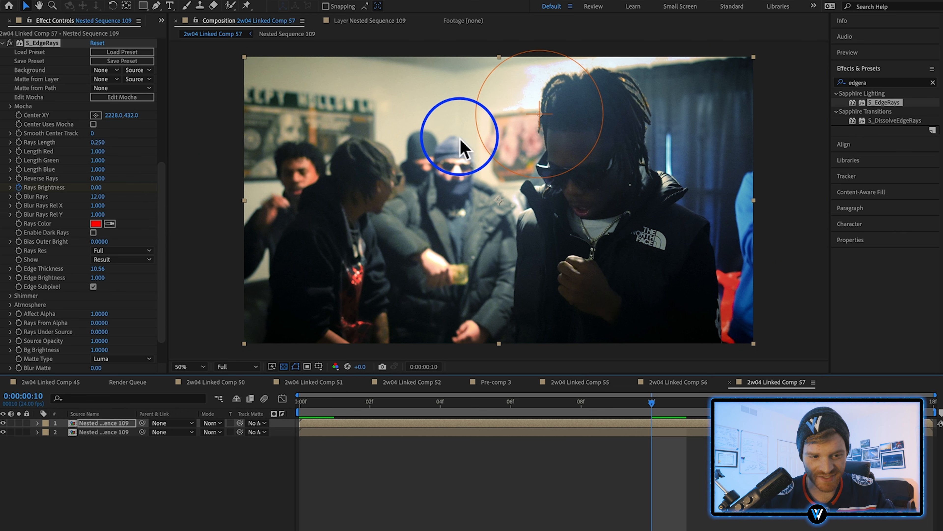
pyautogui.moveTo(106, 189); pyautogui.dragTo(928, 469)
pyautogui.click(934, 401)
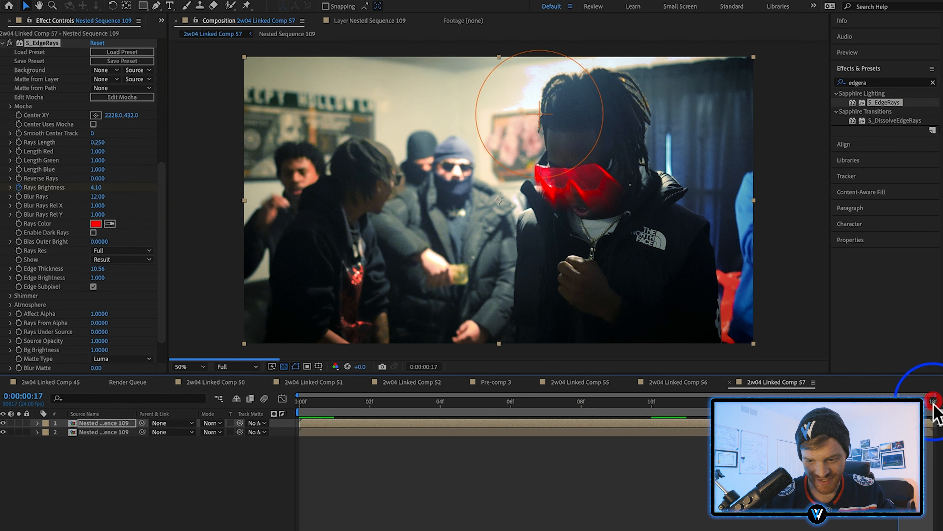
pyautogui.click(97, 187)
pyautogui.write('0')
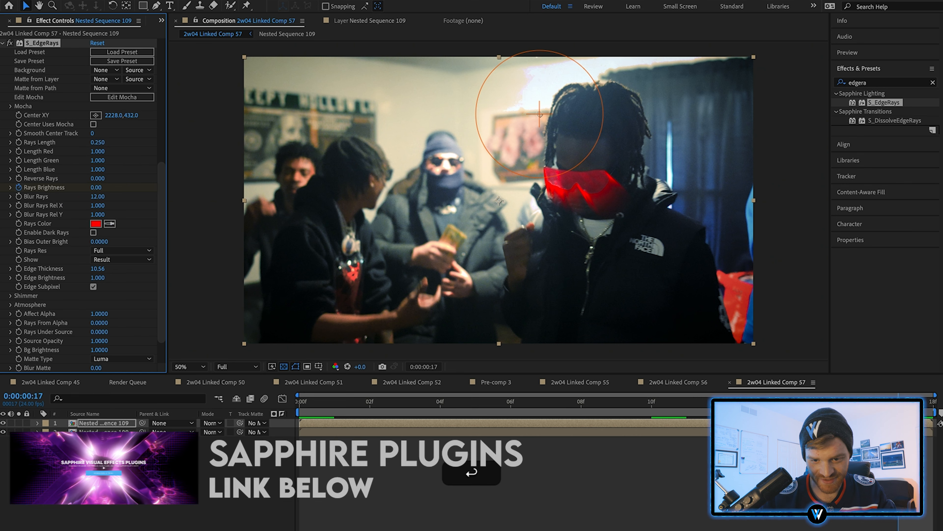
pyautogui.press('Return')
pyautogui.press('u')
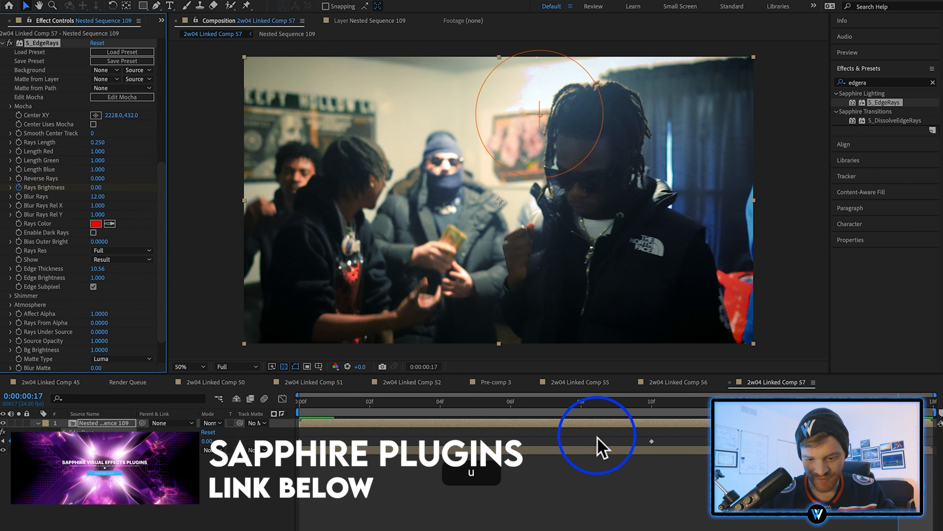
pyautogui.click(648, 403)
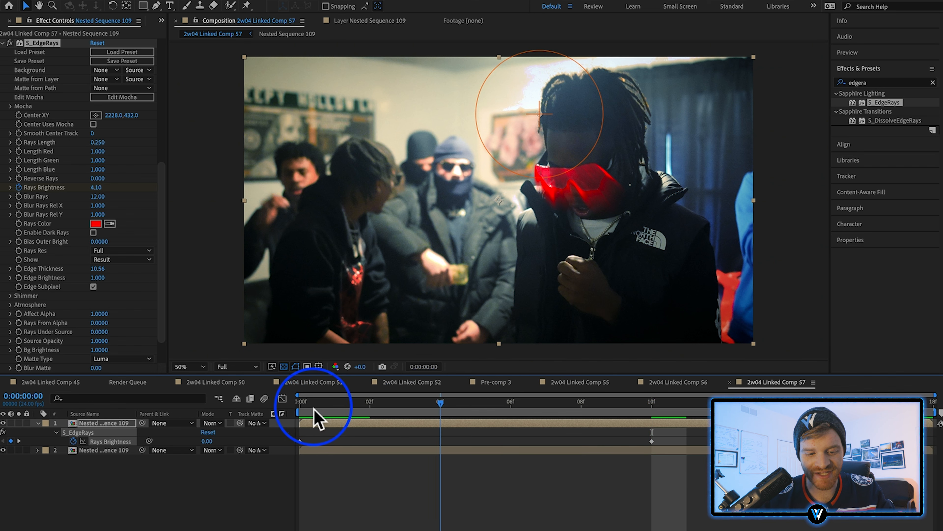
# - Keyframe the rays' Center XY to follow the head: 2228, 432 at frame 0, 2660, 576 at frame 10 and 2656, 692 at frame 17
pyautogui.click(296, 408)
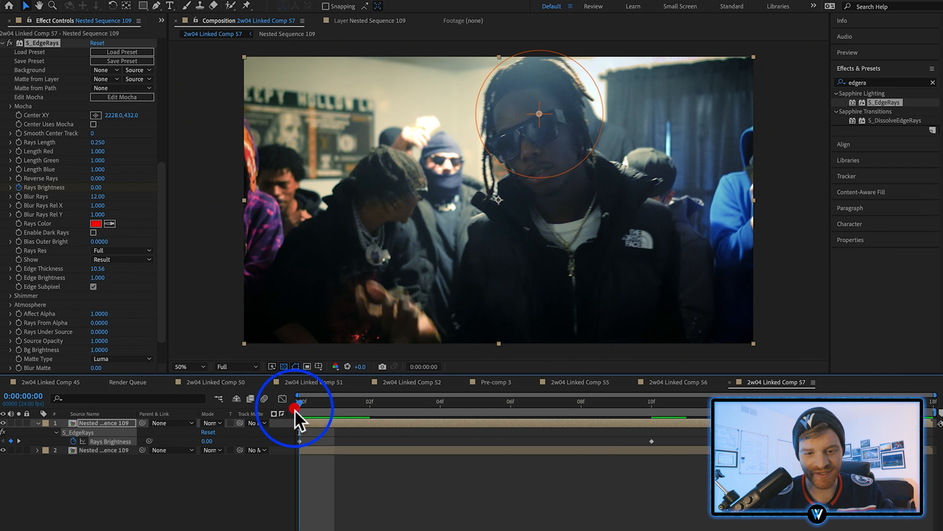
pyautogui.click(96, 187)
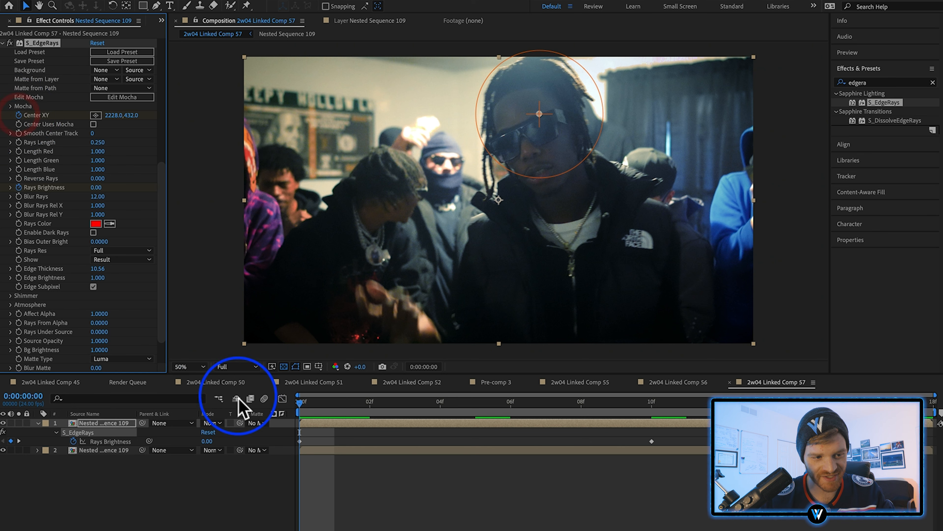
pyautogui.click(646, 409)
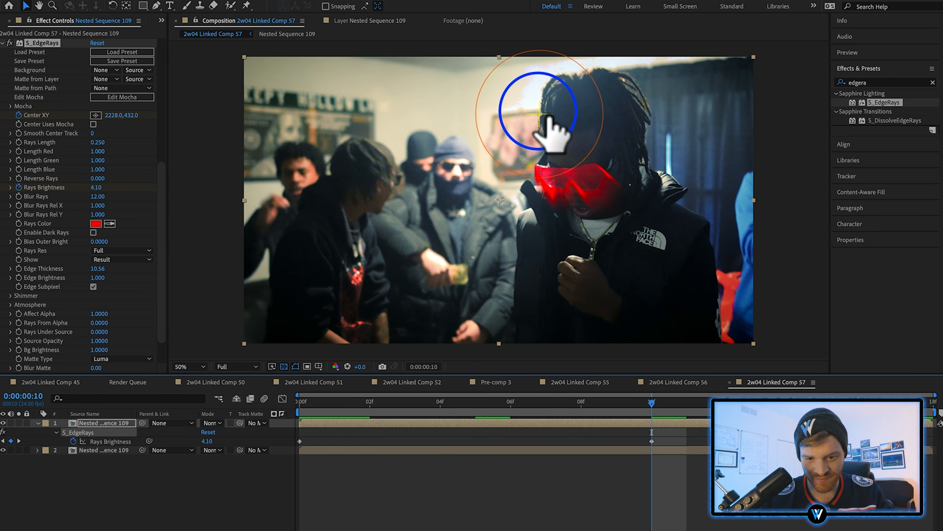
pyautogui.moveTo(564, 134); pyautogui.dragTo(607, 153)
pyautogui.click(898, 404)
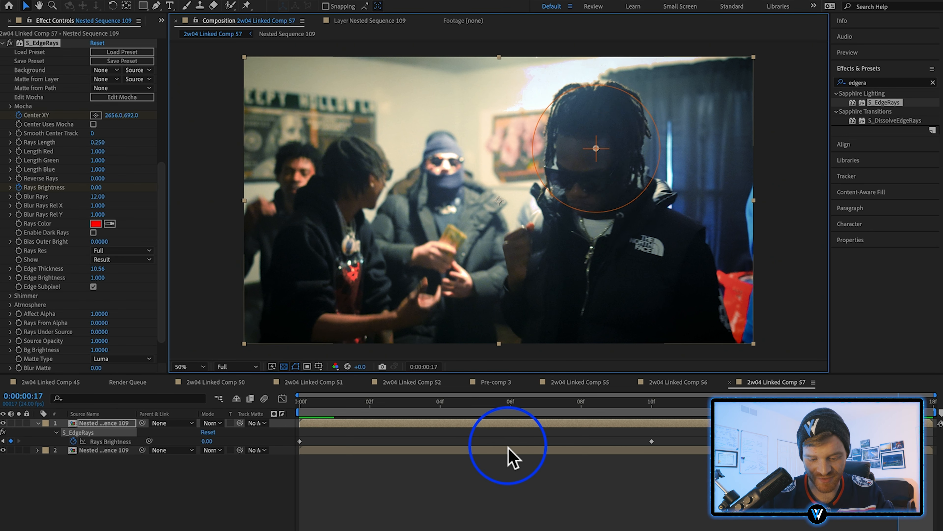
pyautogui.press('u')
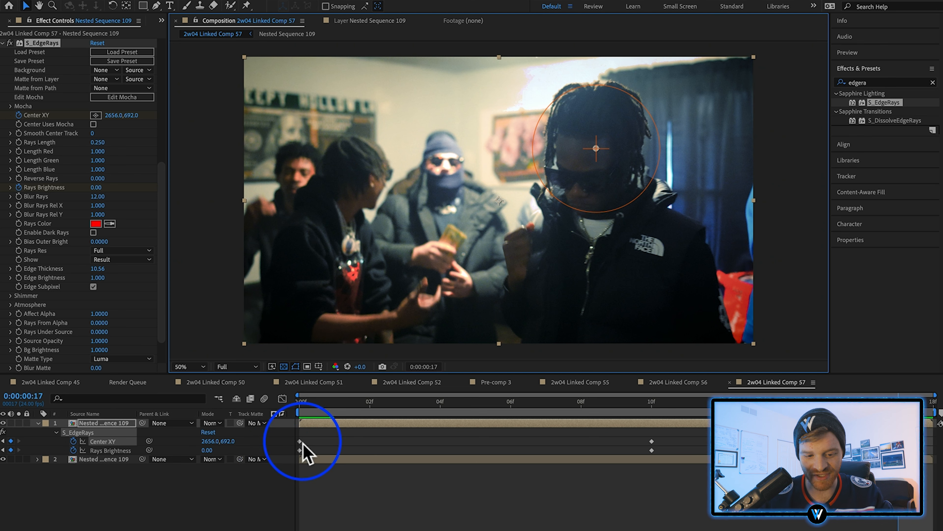
# - Keyframe Rays Length from 0.250 on the first frame to 0.880 at frame 10
pyautogui.click(652, 405)
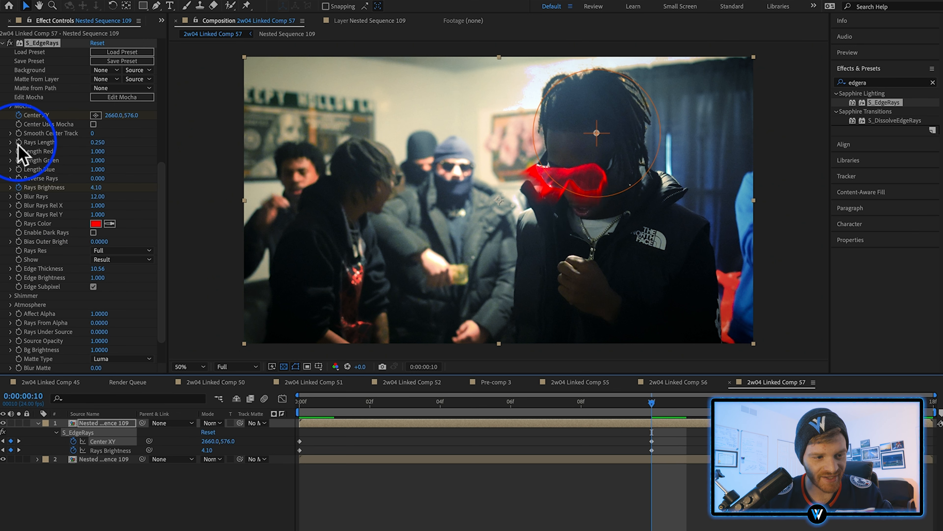
pyautogui.click(299, 401)
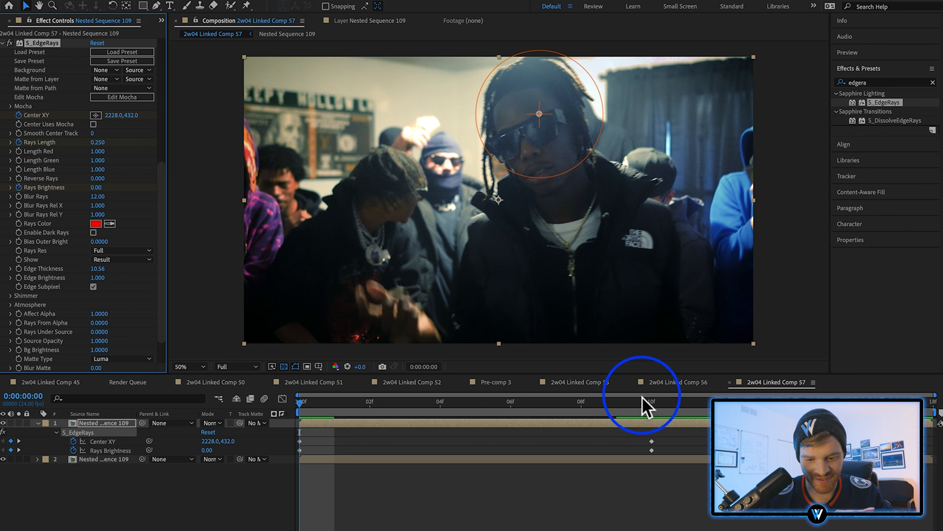
pyautogui.click(651, 403)
pyautogui.moveTo(97, 143); pyautogui.dragTo(134, 149)
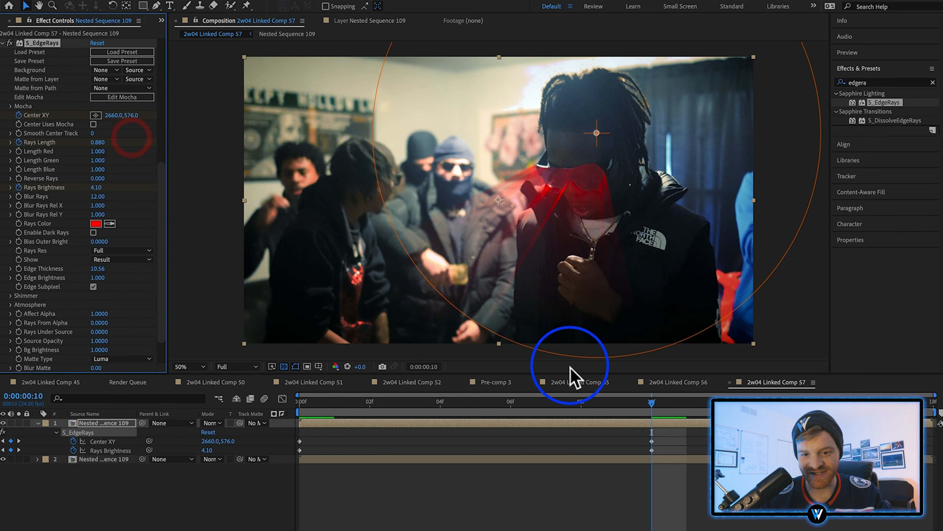
# - Keyframe Rays Length to 0 at frame 17 of Linked Comp 57
pyautogui.click(899, 402)
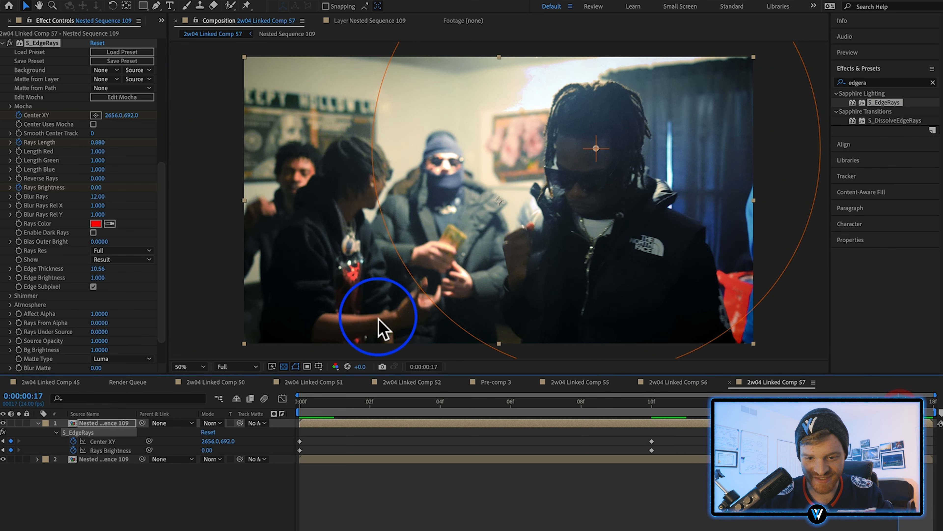
pyautogui.click(108, 146)
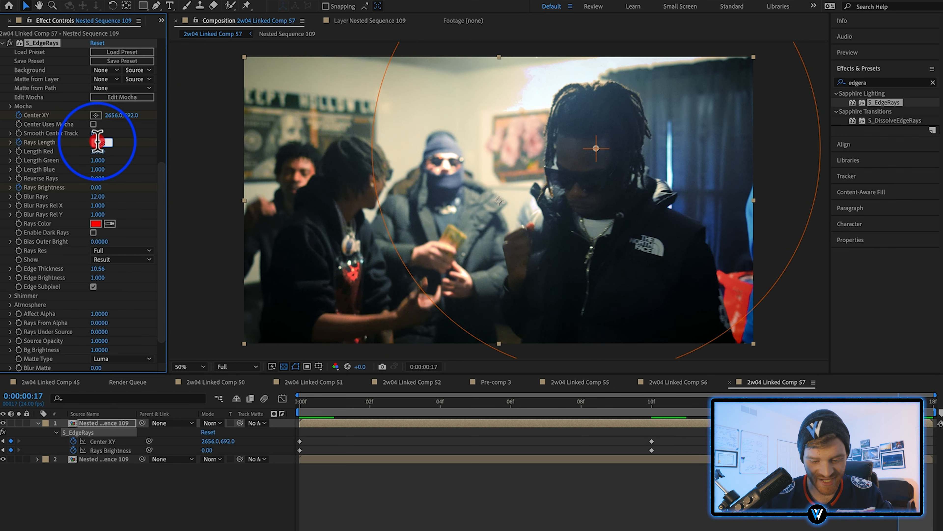
pyautogui.write('0')
pyautogui.press('Return')
# - Change the Rays Color to pale yellow FCFDAD while viewing frame 8
pyautogui.click(509, 408)
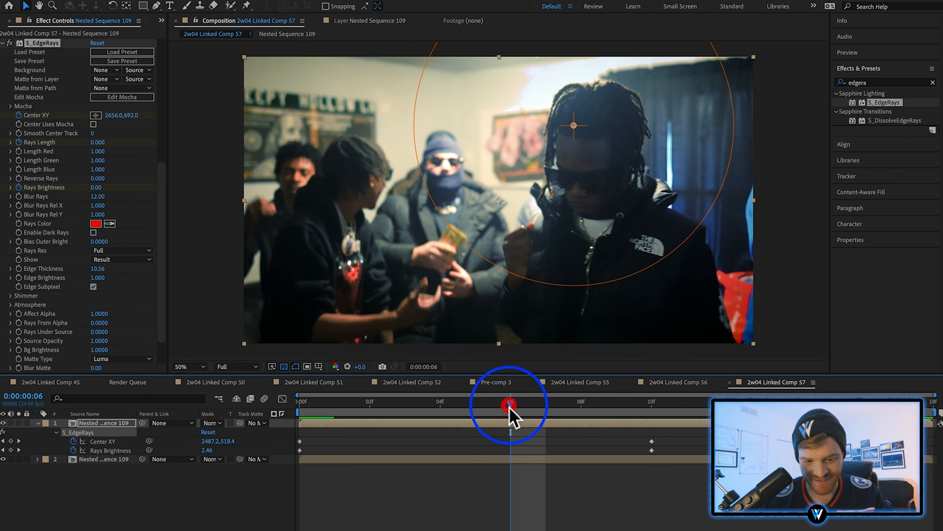
pyautogui.click(576, 406)
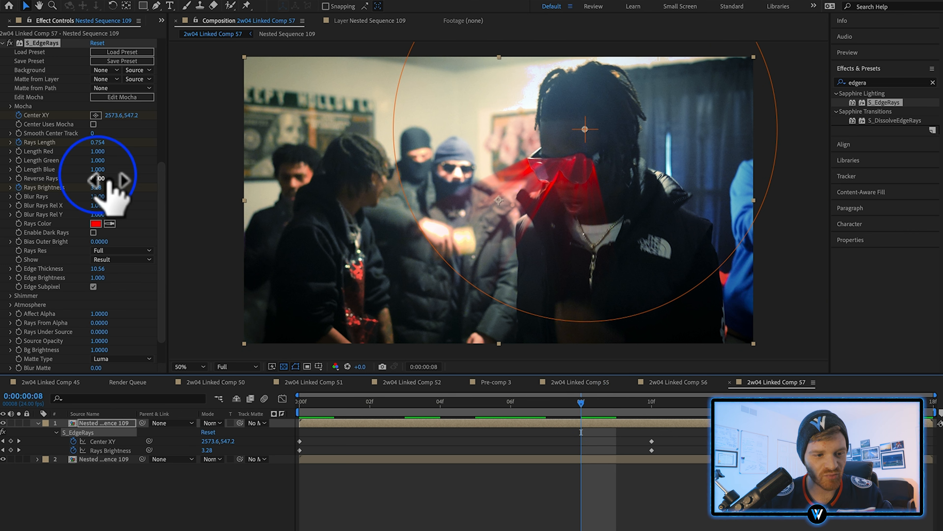
pyautogui.click(96, 223)
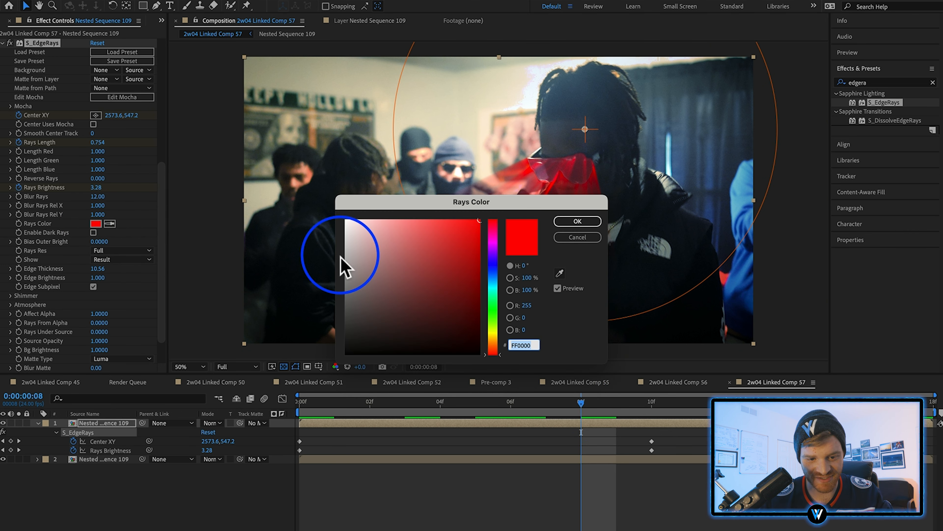
pyautogui.moveTo(341, 267)
pyautogui.mouseDown()
pyautogui.moveTo(371, 257)
pyautogui.moveTo(335, 247)
pyautogui.mouseUp()
pyautogui.click(497, 332)
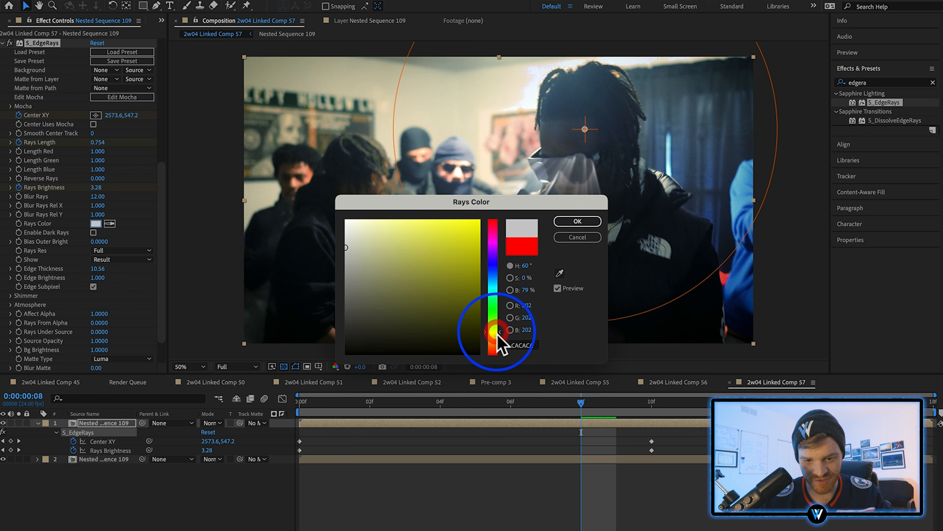
pyautogui.click(387, 220)
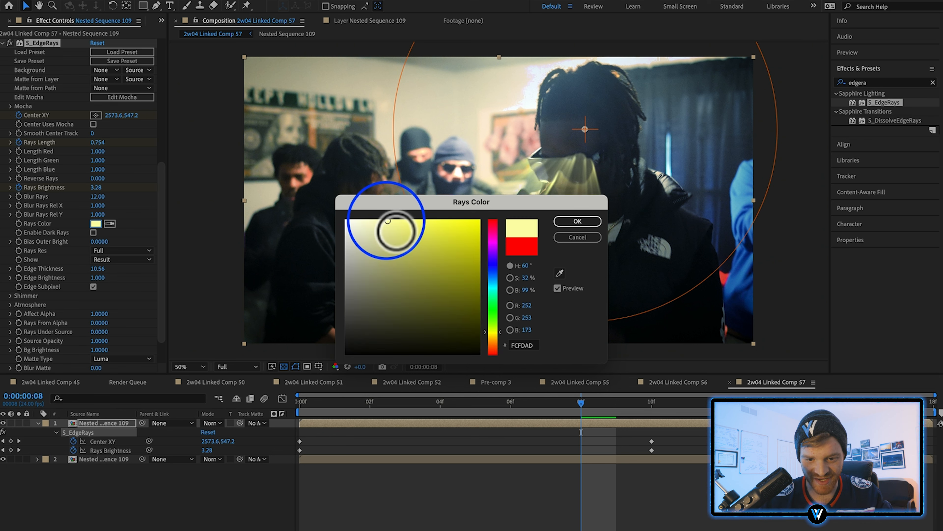
pyautogui.click(574, 222)
pyautogui.click(657, 507)
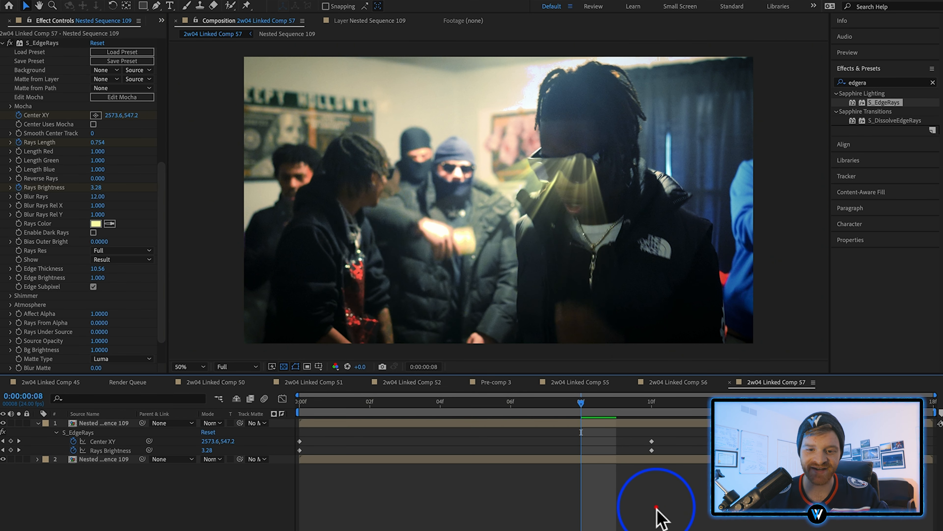
# - Find the Sapphire S_Flicker effect by searching for s_flick and apply it to layer 1, Nested Sequence 109
pyautogui.click(933, 83)
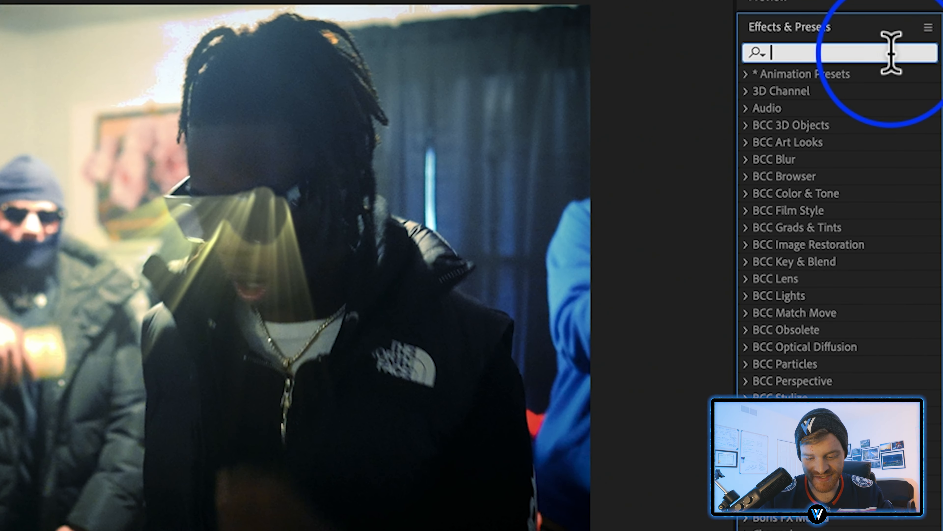
pyautogui.write('s')
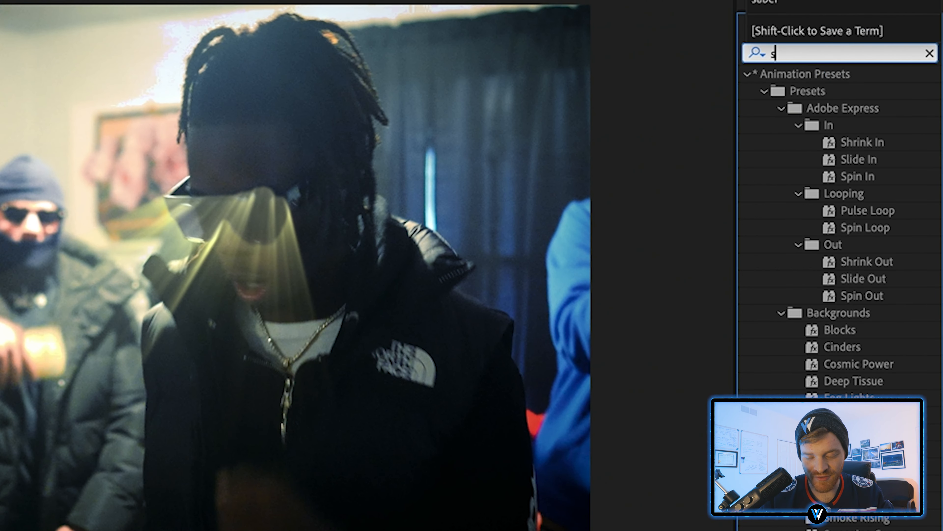
pyautogui.write('-flick')
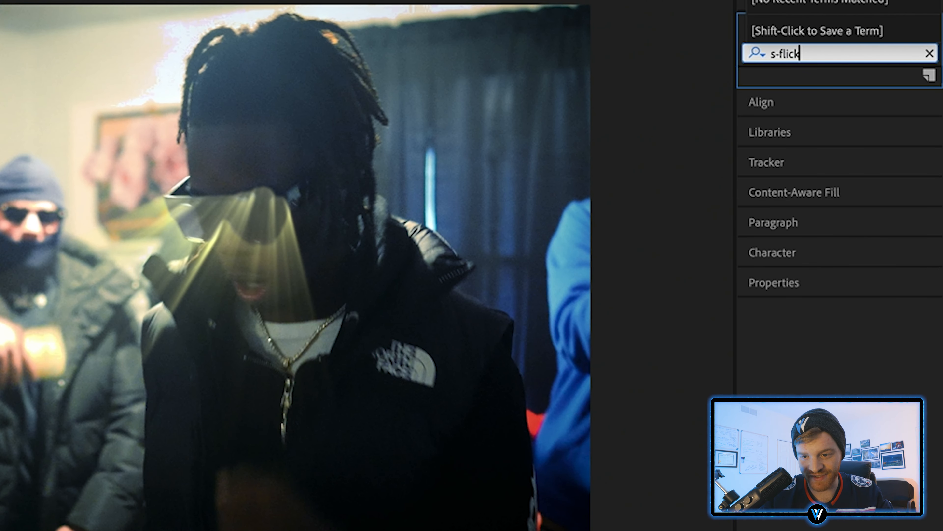
pyautogui.write('er')
pyautogui.press('BackSpace')
pyautogui.press('BackSpace')
pyautogui.press('BackSpace')
pyautogui.press('BackSpace')
pyautogui.press('BackSpace')
pyautogui.press('BackSpace')
pyautogui.press('BackSpace')
pyautogui.press('BackSpace')
pyautogui.write('_flick')
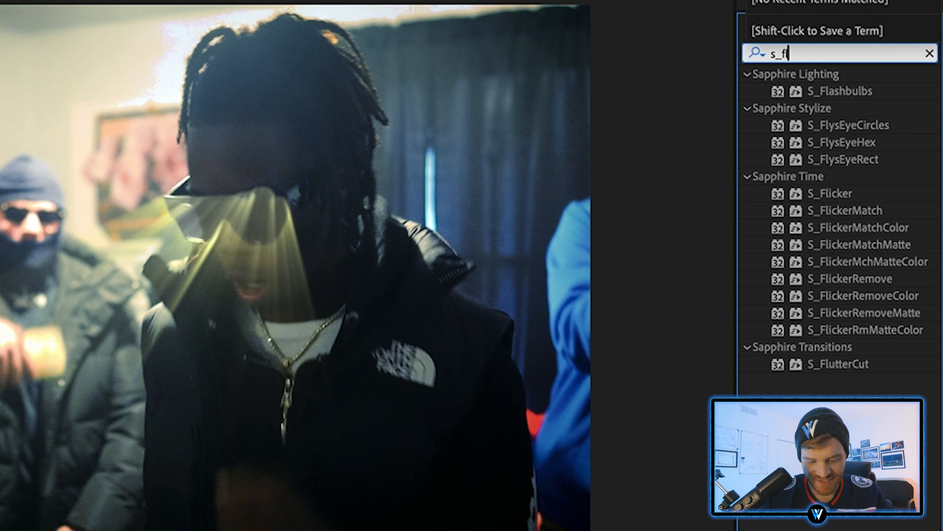
pyautogui.moveTo(843, 91); pyautogui.dragTo(0, 530)
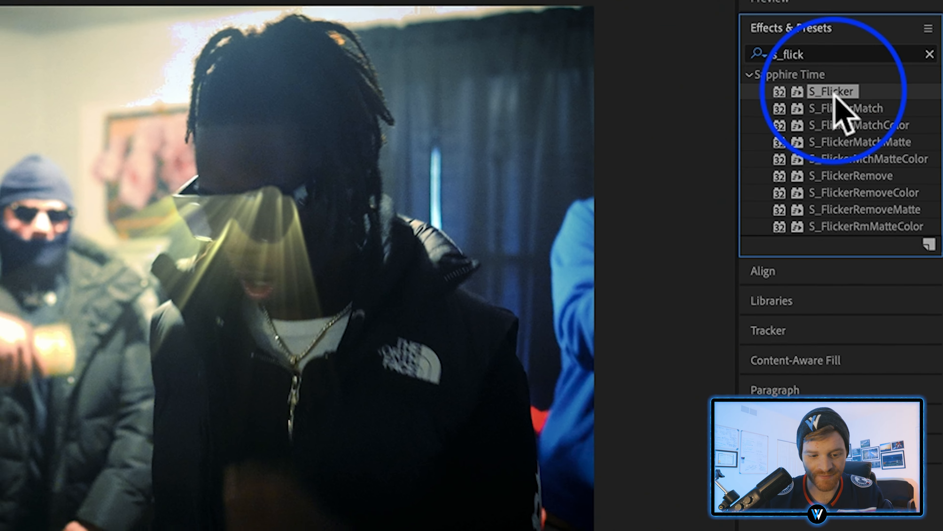
pyautogui.moveTo(390, 355); pyautogui.dragTo(418, 426)
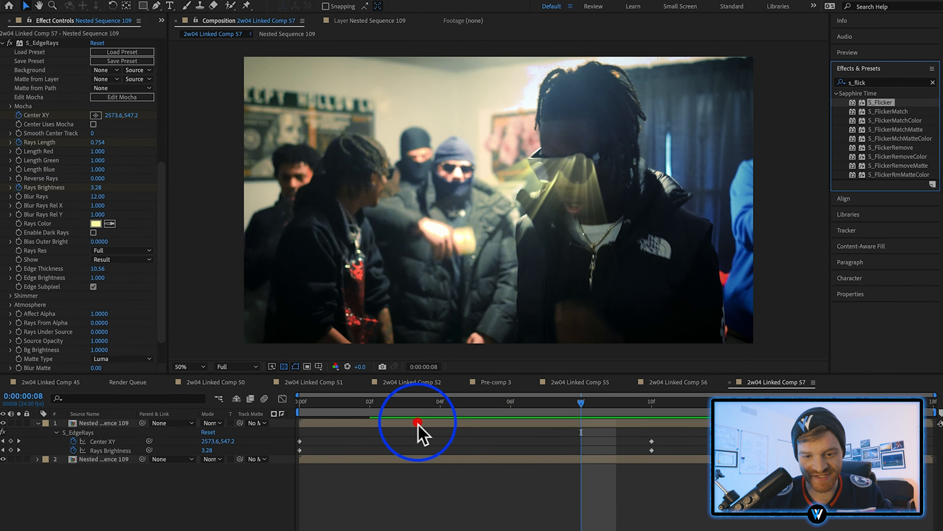
pyautogui.click(38, 424)
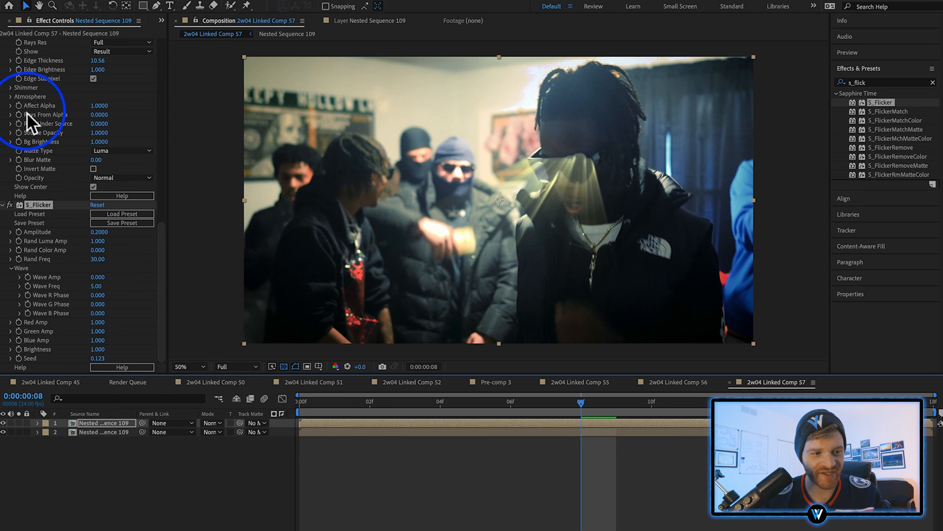
pyautogui.scroll(3, 27, 113)
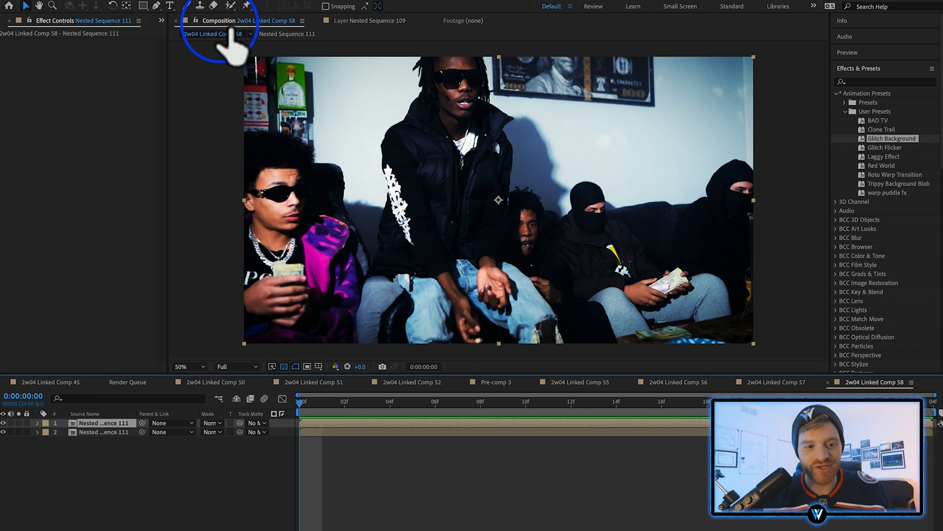
# - Rotoscope the standing man in layer 1 of Linked Comp 58 with the Roto Brush and freeze the propagation
pyautogui.click(230, 5)
pyautogui.click(415, 140)
pyautogui.doubleClick(415, 140)
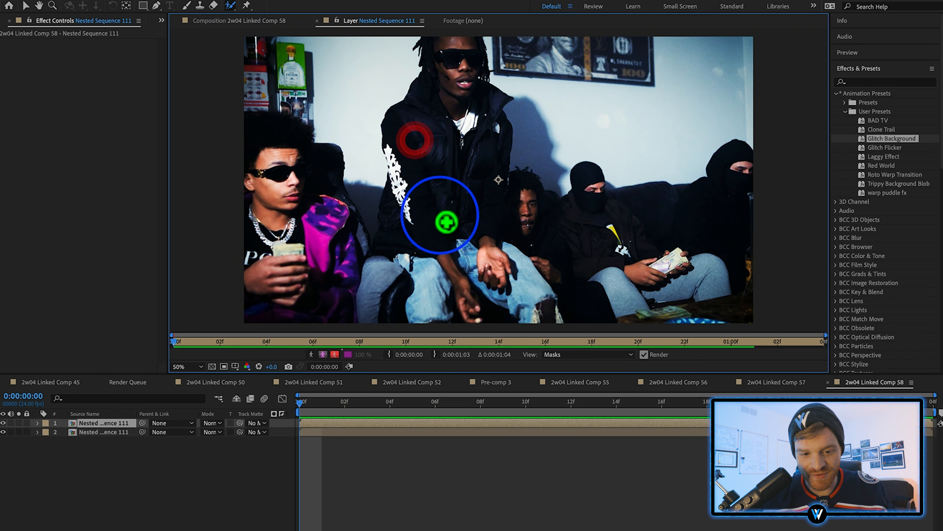
pyautogui.moveTo(414, 320)
pyautogui.mouseDown()
pyautogui.moveTo(408, 249)
pyautogui.moveTo(380, 235)
pyautogui.moveTo(394, 133)
pyautogui.moveTo(383, 125)
pyautogui.moveTo(414, 94)
pyautogui.moveTo(429, 111)
pyautogui.moveTo(437, 76)
pyautogui.mouseUp()
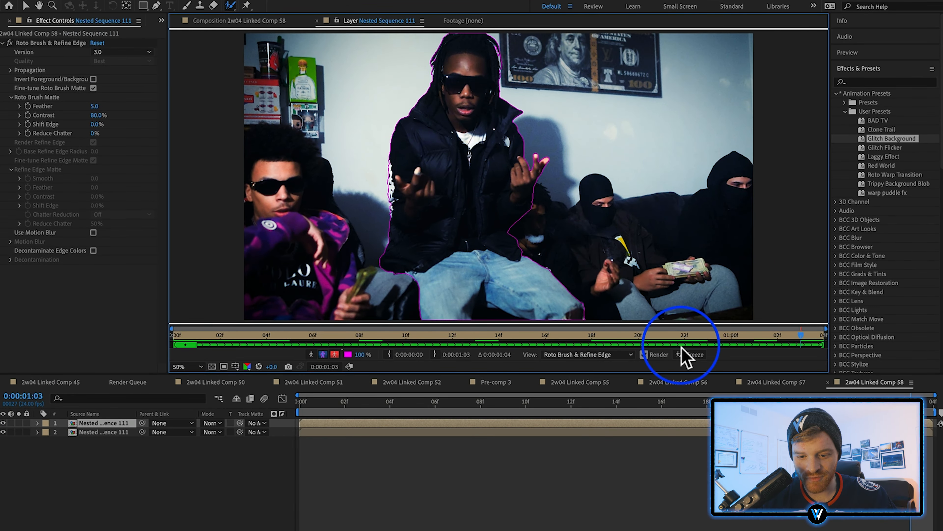
pyautogui.click(692, 355)
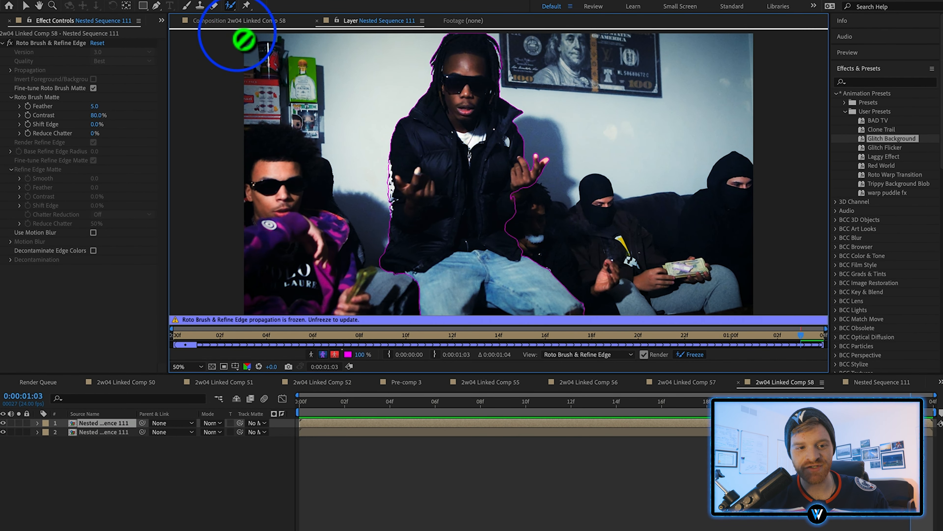
# - Return to the Linked Comp 58 composition view and check the cutout by temporarily hiding the layers
pyautogui.click(216, 21)
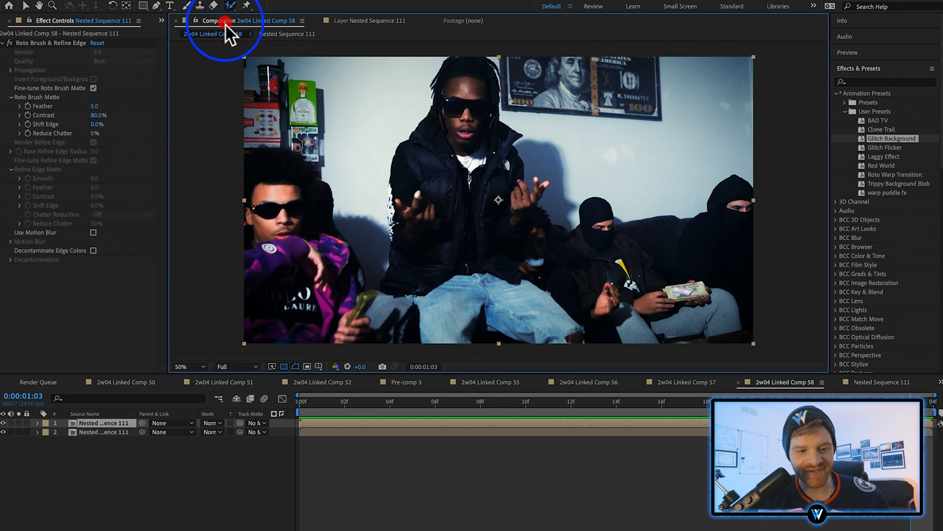
pyautogui.click(3, 432)
pyautogui.click(3, 423)
pyautogui.click(3, 423)
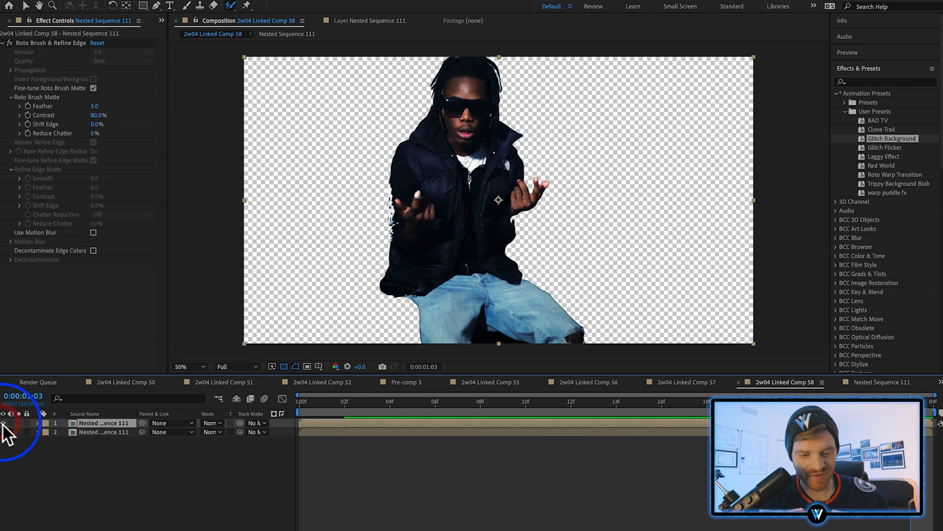
pyautogui.click(3, 432)
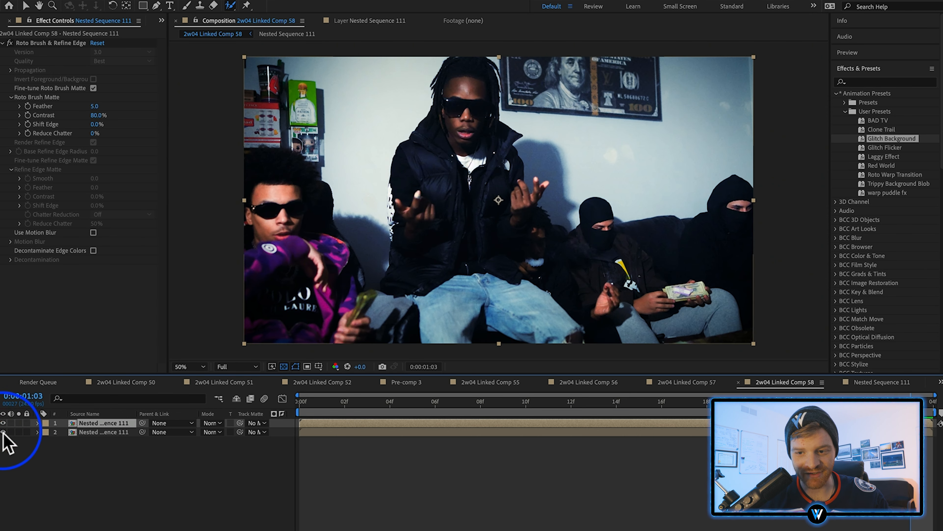
# - Search the effects for video gli, apply BCC Video Glitch to background layer 2, and preview the clip
pyautogui.click(867, 82)
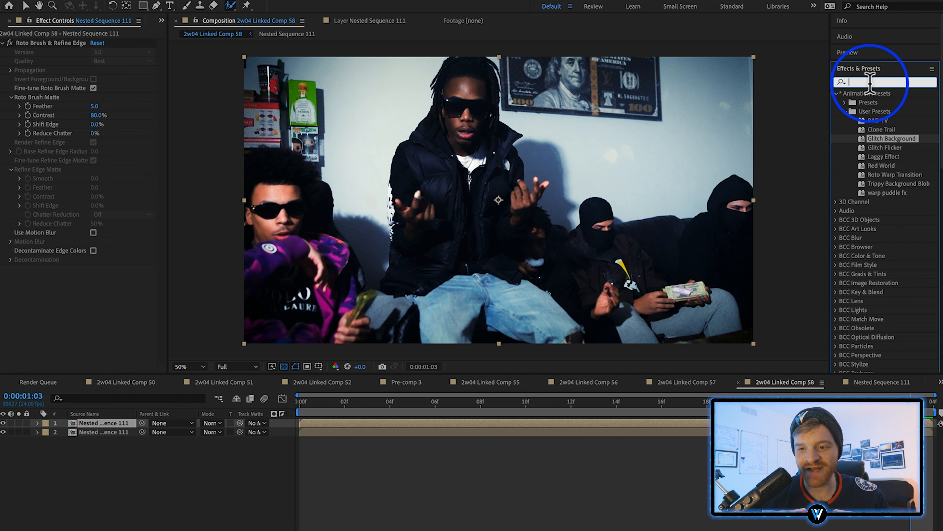
pyautogui.write('video gli')
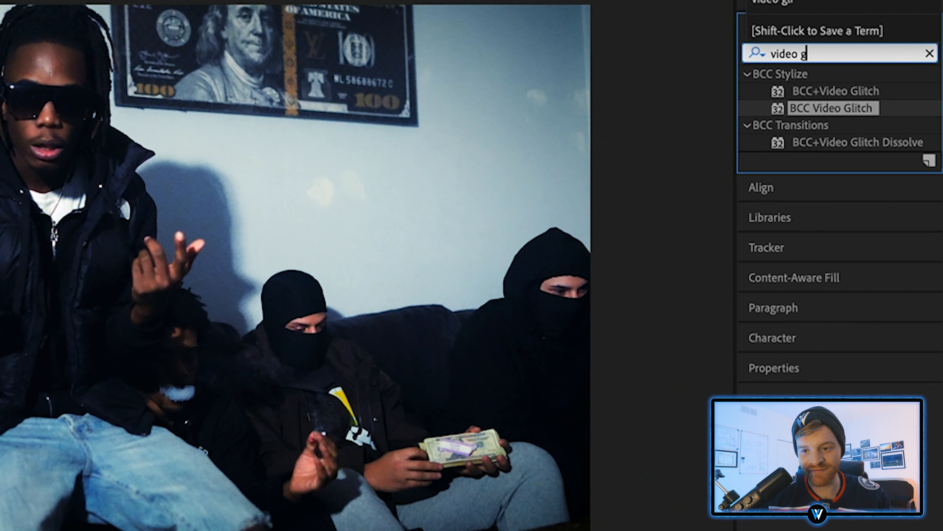
pyautogui.click(820, 112)
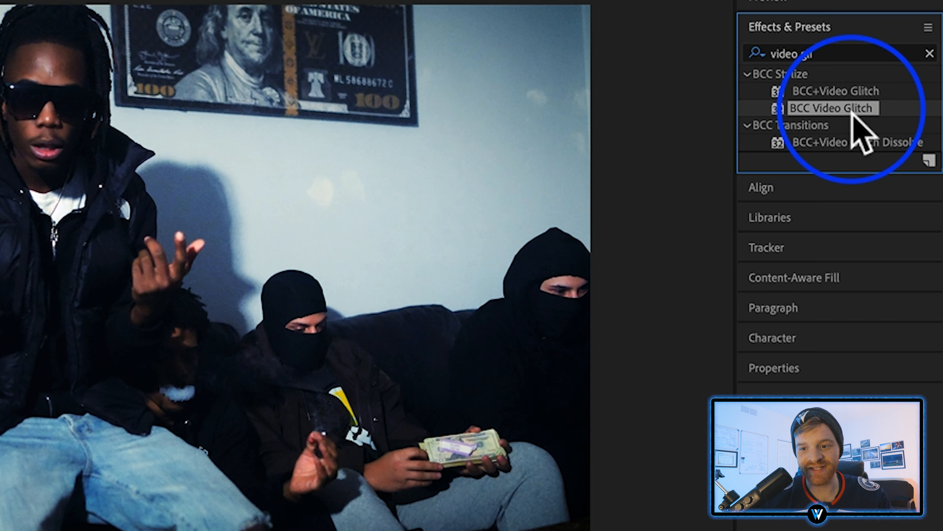
pyautogui.moveTo(854, 112); pyautogui.dragTo(130, 435)
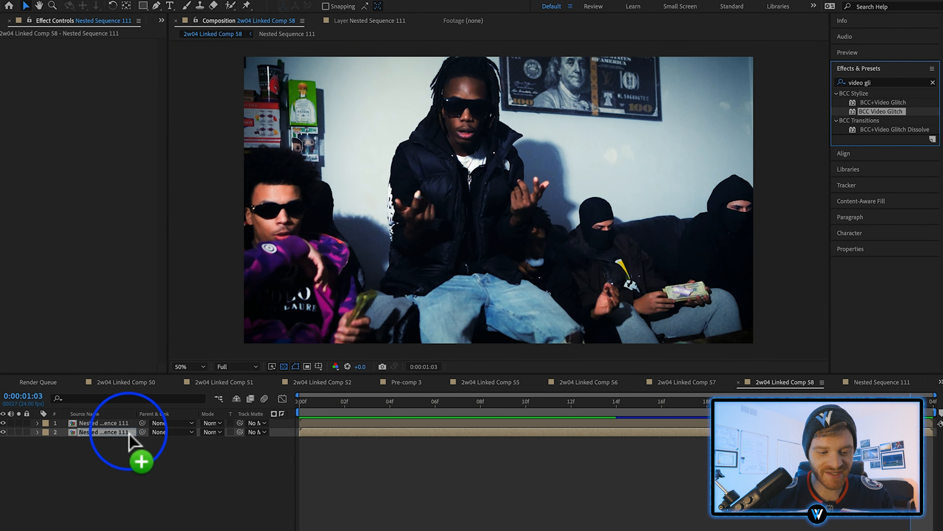
pyautogui.press('space')
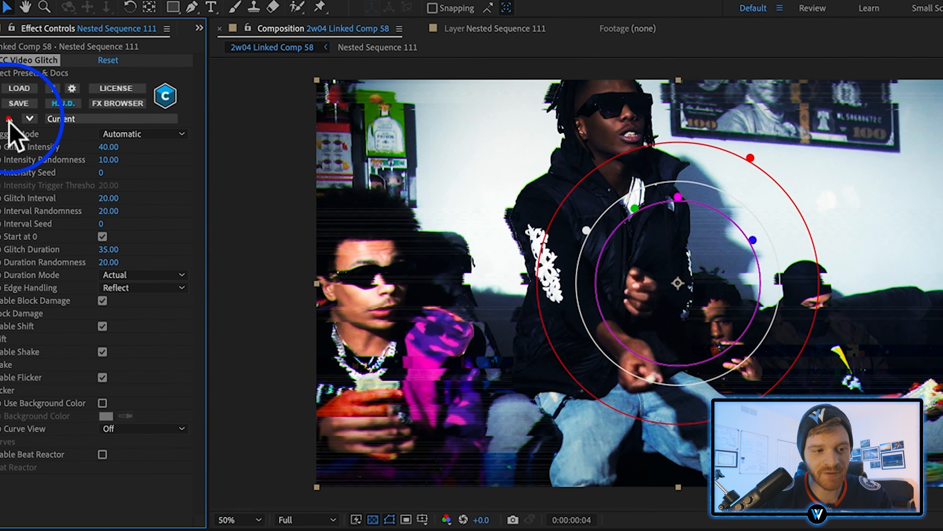
# - Cycle through the BCC Video Glitch presets on the background layer and stop at 01_alt default.bsp
pyautogui.click(28, 84)
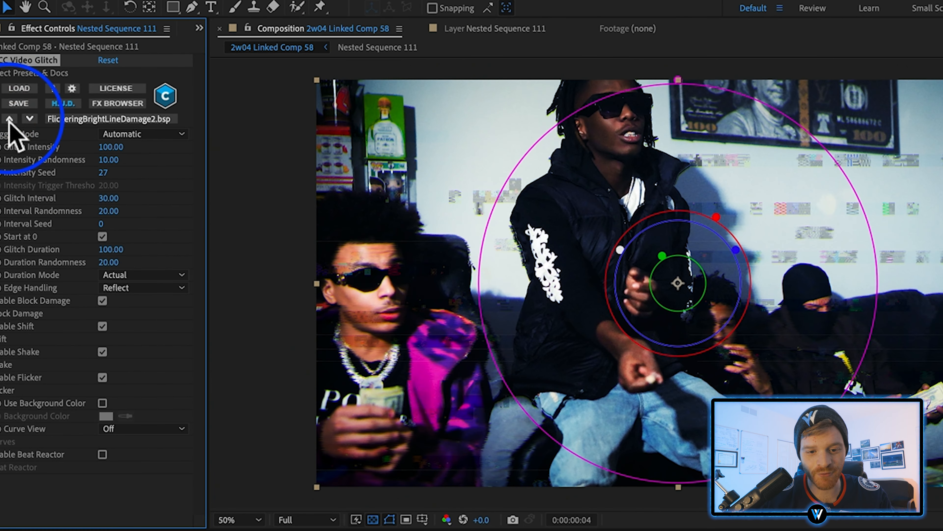
pyautogui.click(9, 119)
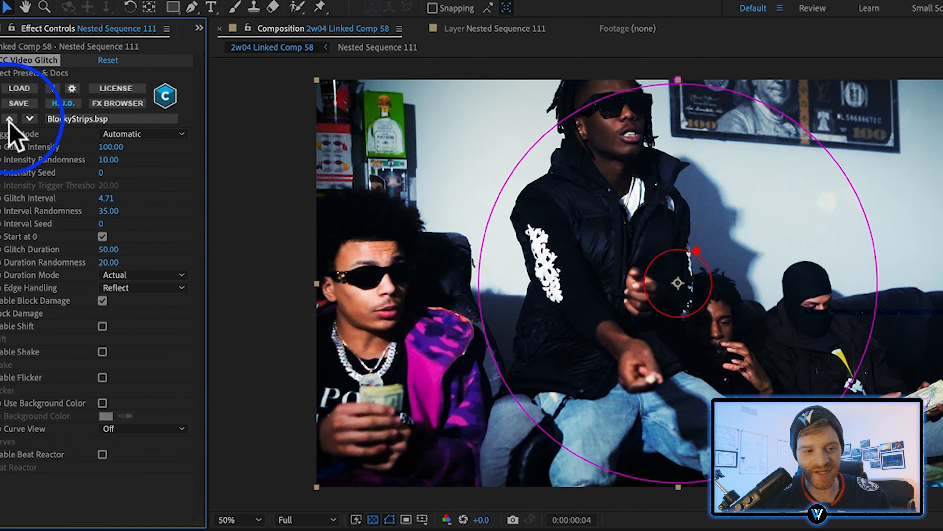
pyautogui.click(9, 119)
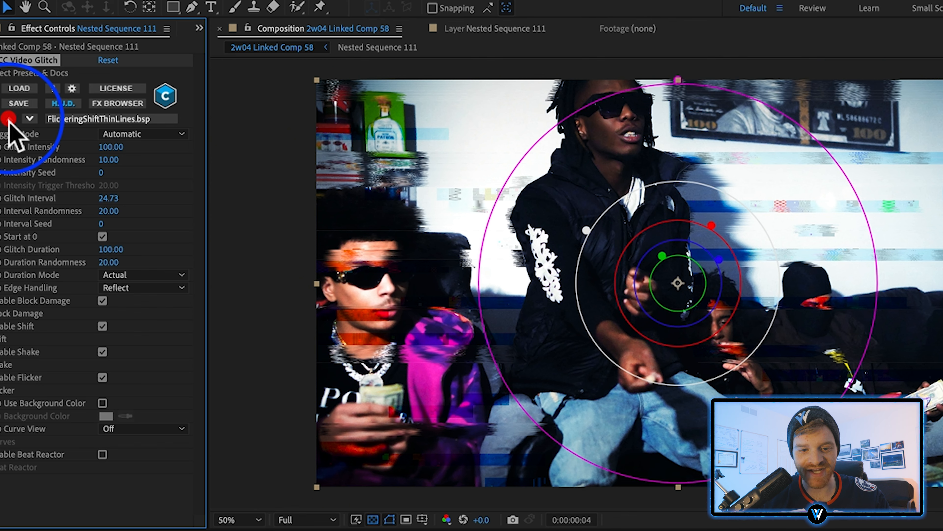
pyautogui.click(9, 119)
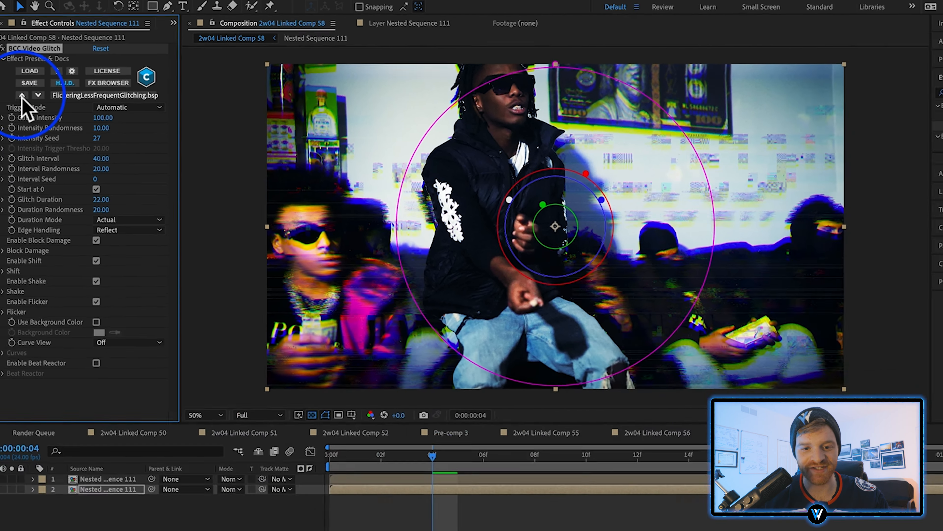
pyautogui.click(9, 119)
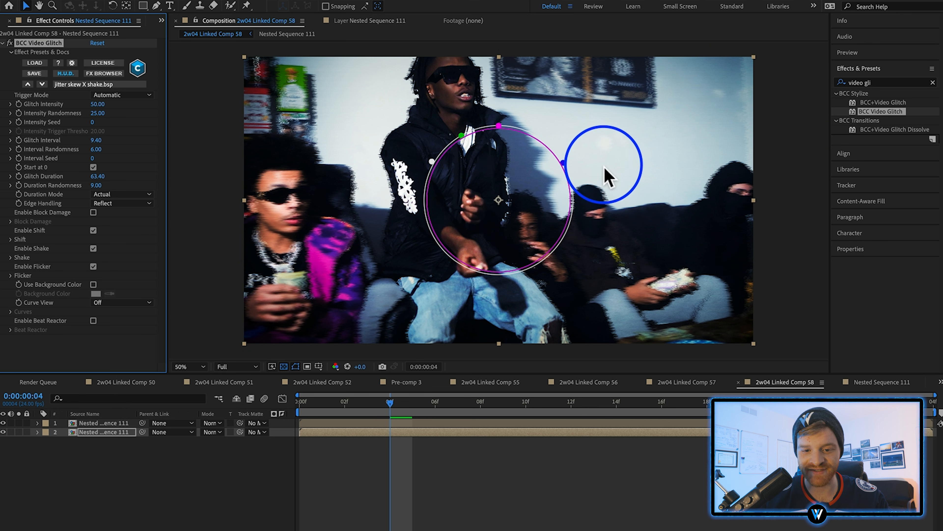
pyautogui.click(27, 85)
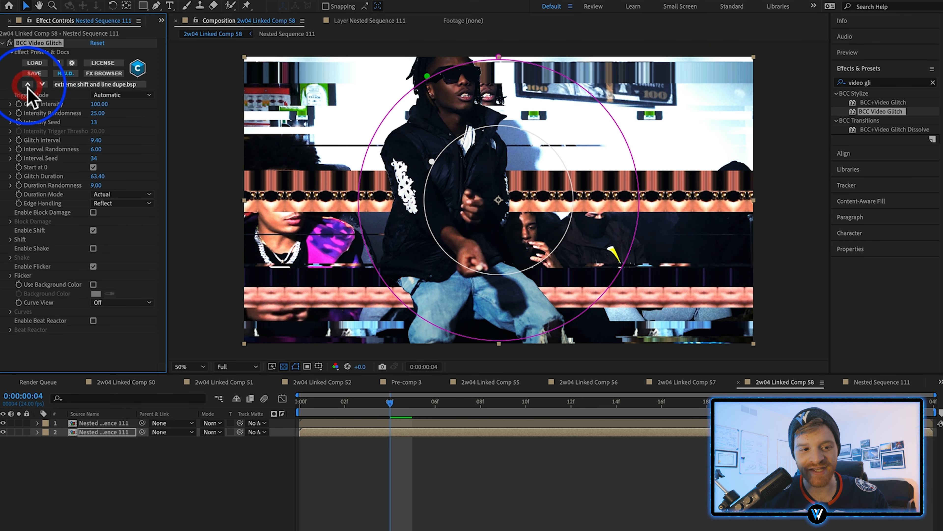
pyautogui.click(27, 85)
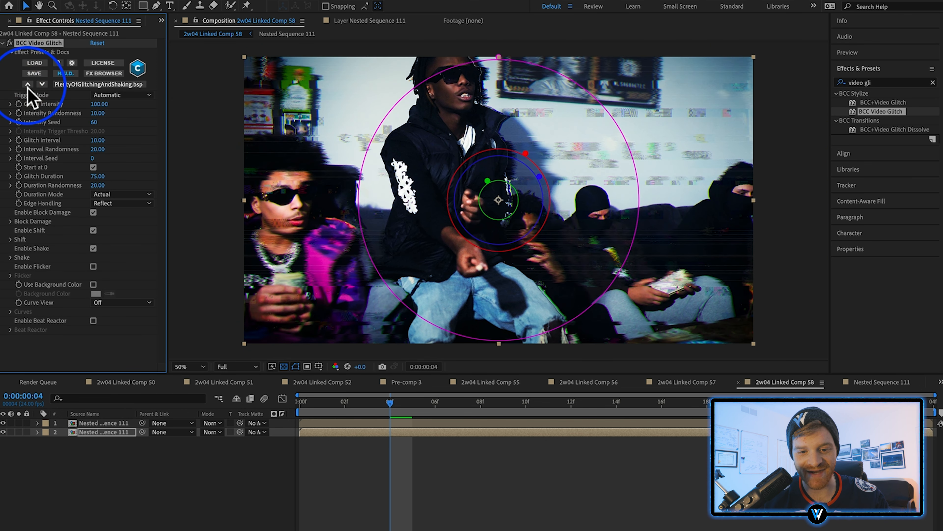
pyautogui.click(28, 85)
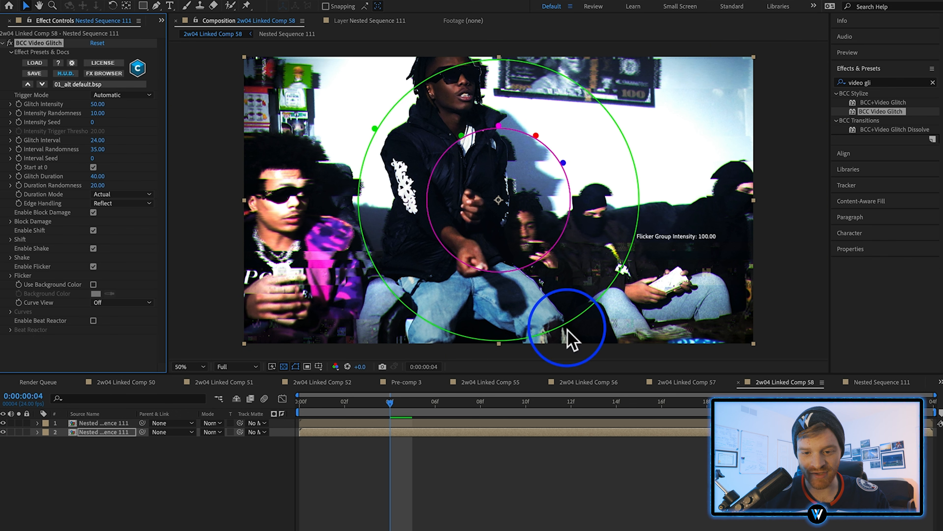
# - Preview the glitch from the first frame, then switch the background's BCC Video Glitch preset to LosingMoreControl.bsp
pyautogui.moveTo(376, 406); pyautogui.dragTo(249, 419)
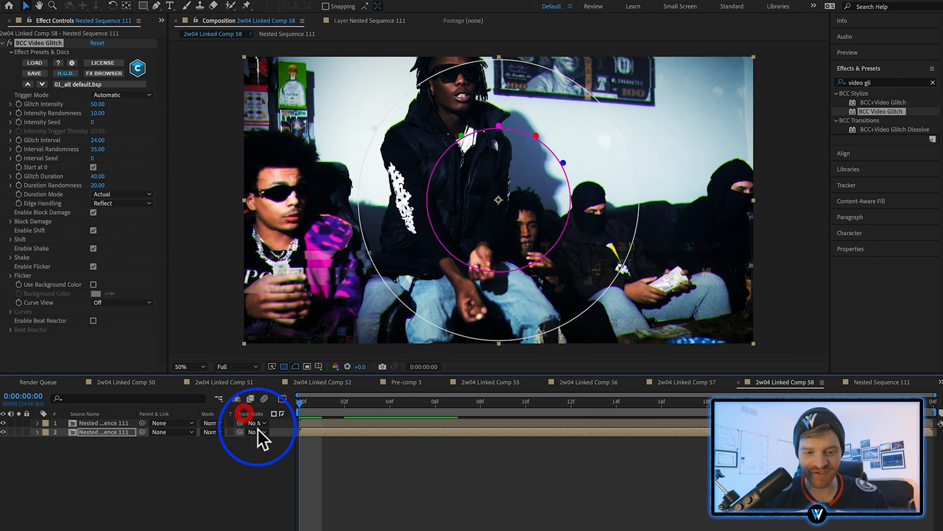
pyautogui.click(355, 522)
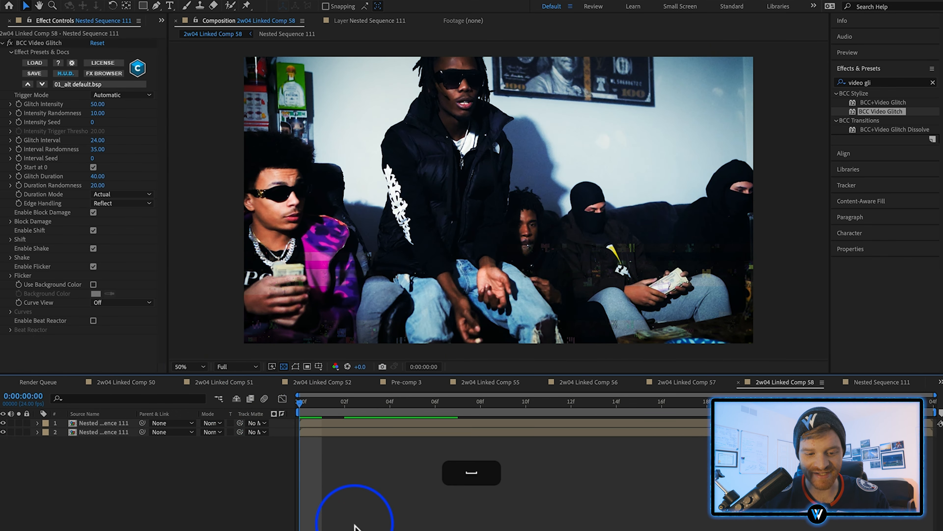
pyautogui.press('space')
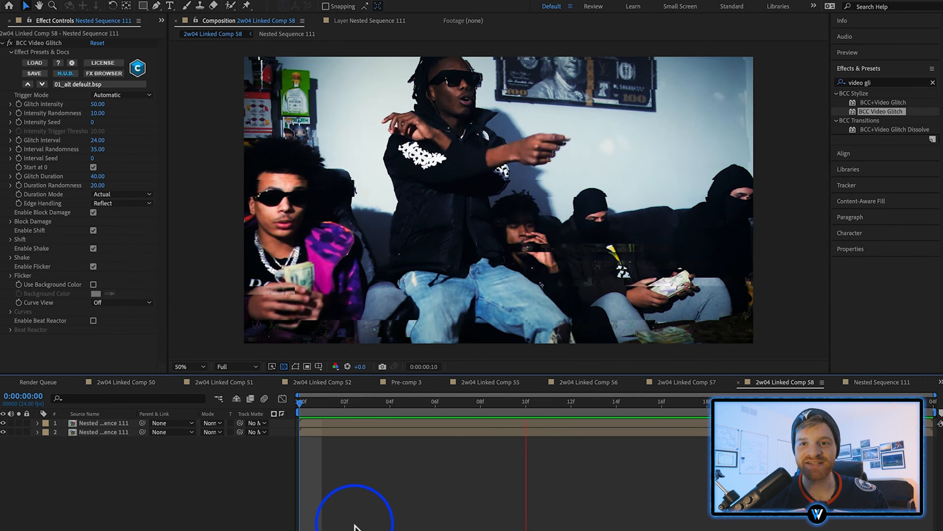
pyautogui.click(28, 85)
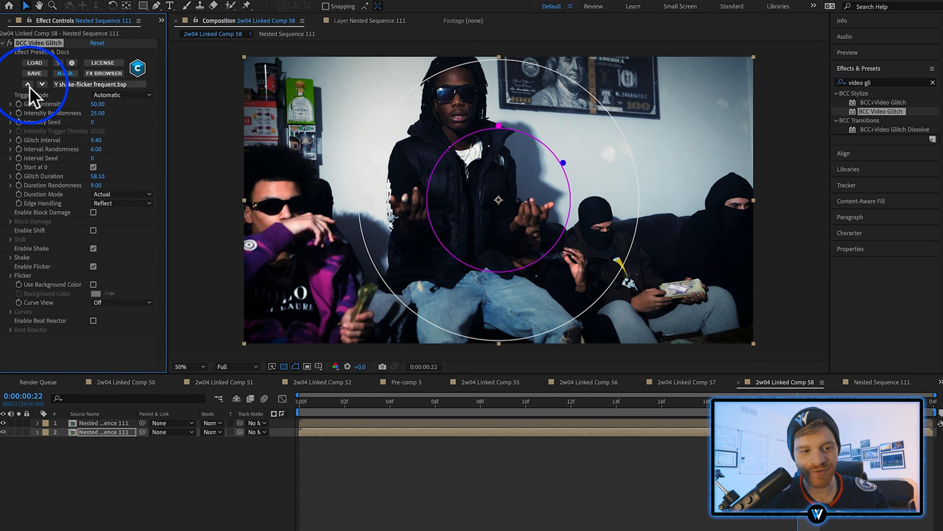
pyautogui.click(29, 85)
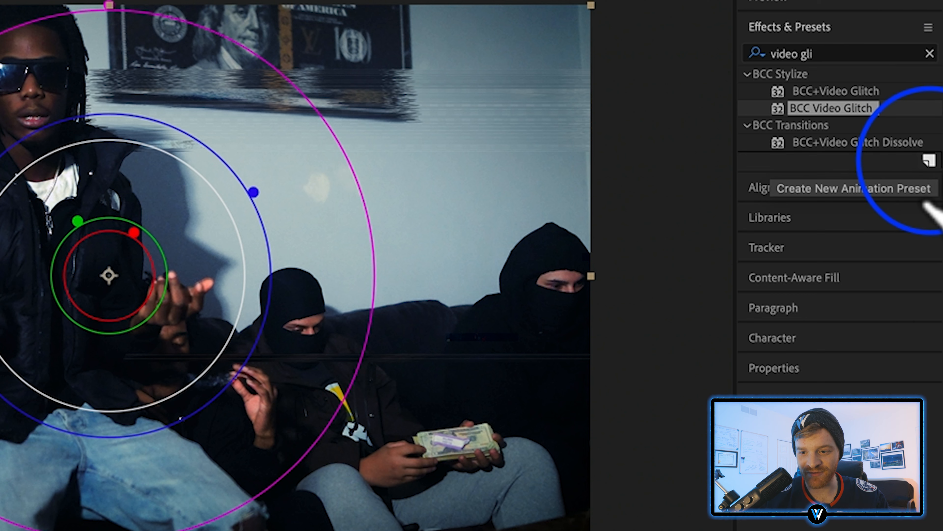
# - Save the BCC Video Glitch effect as an animation preset named Glitch Background 2 in the User Presets folder
pyautogui.click(929, 159)
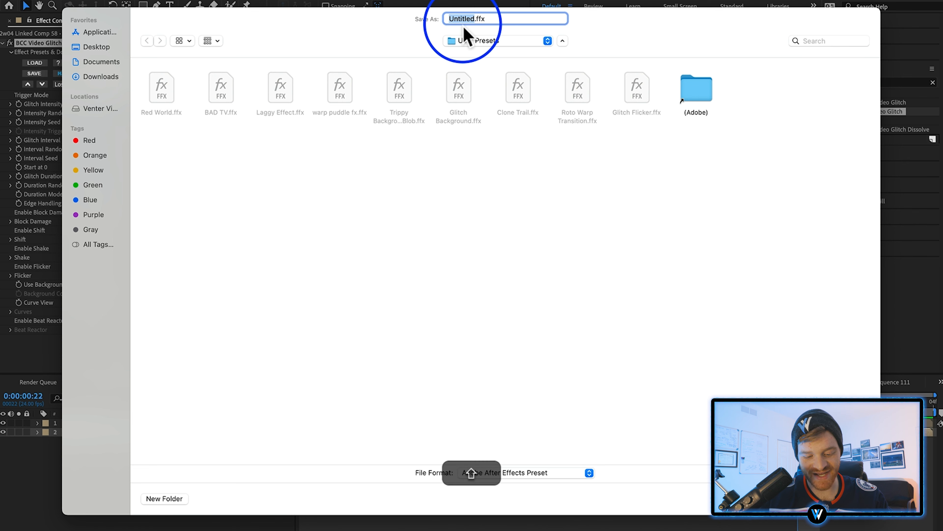
pyautogui.write('Glitch Background 2')
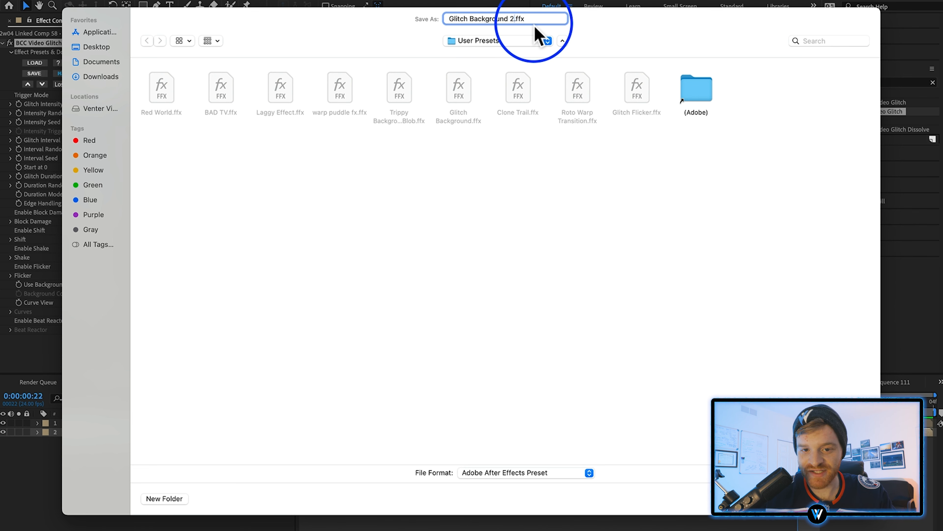
pyautogui.press('Return')
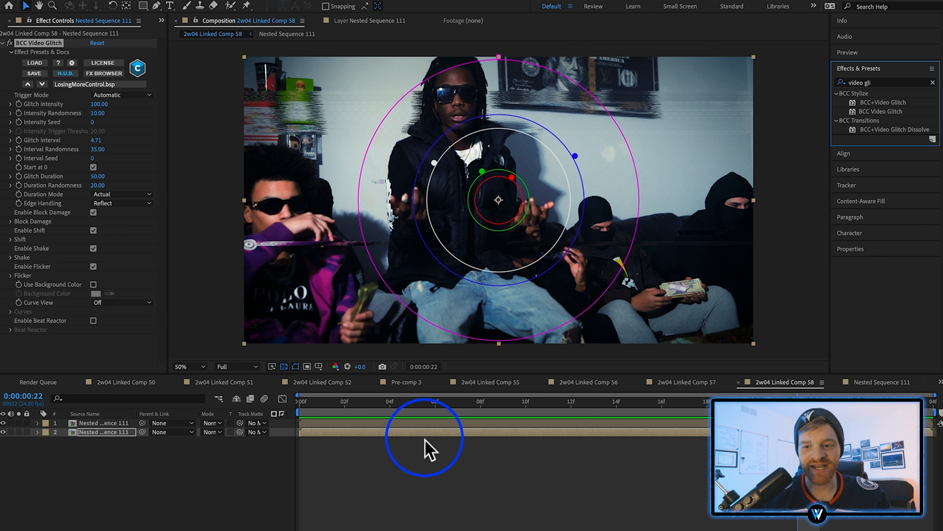
# - Clear the effects search and locate the Glitch Background 2 preset among the user animation presets
pyautogui.click(932, 83)
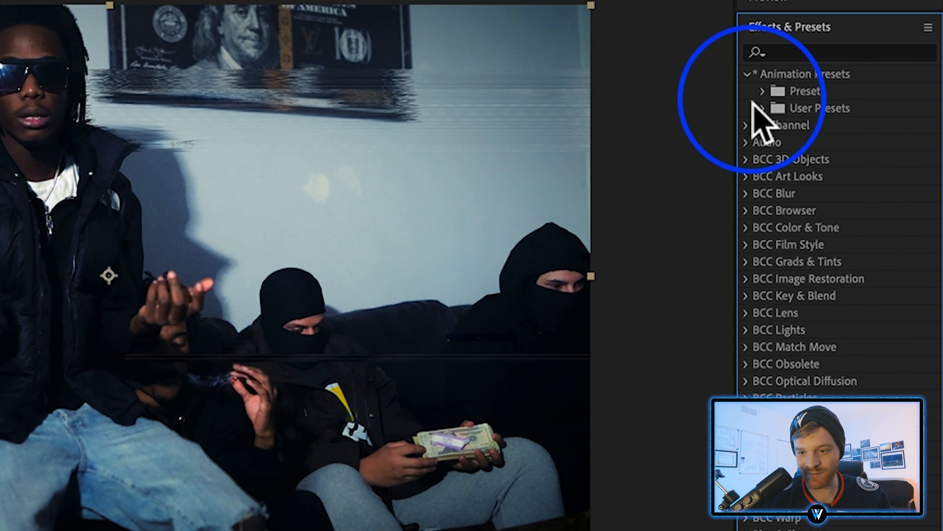
pyautogui.click(764, 108)
pyautogui.click(855, 177)
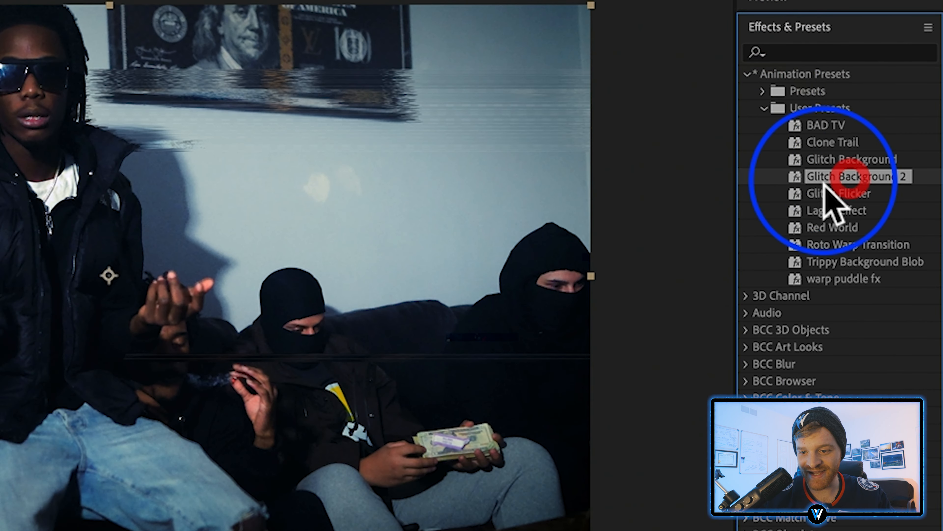